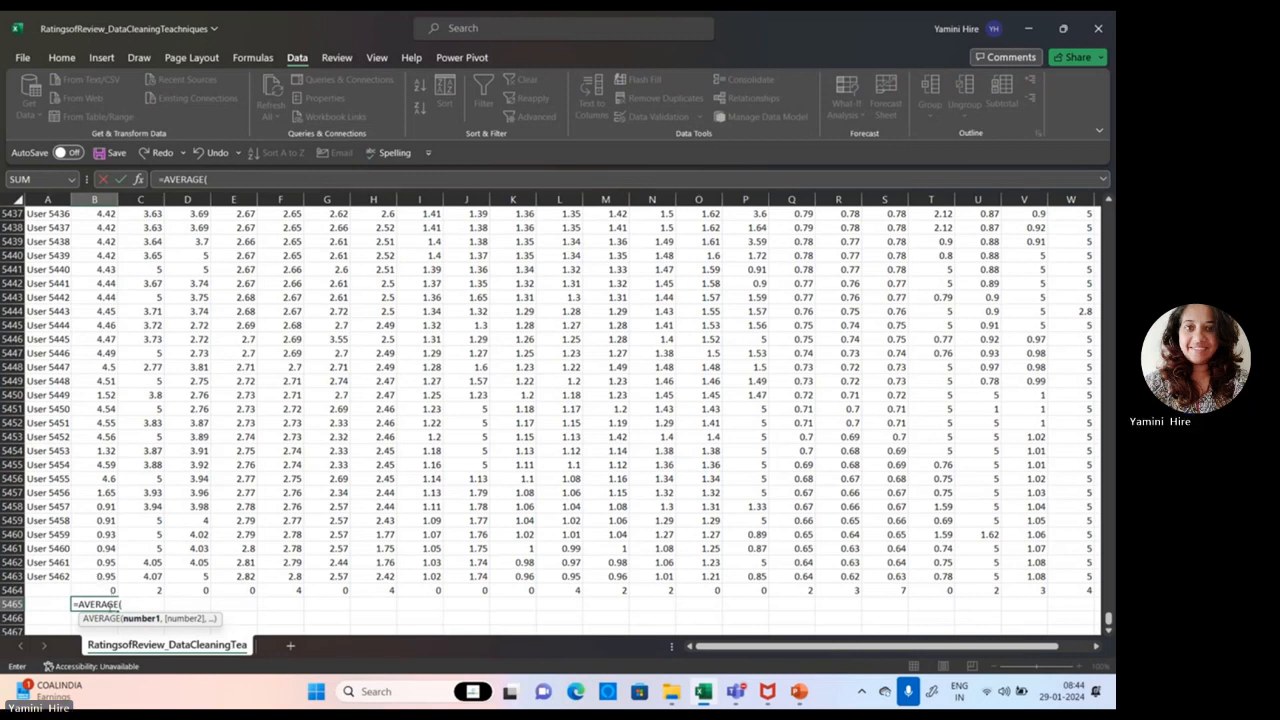
# Step: Enter the formula =AVERAGE(B2,B5463) in cell B5465
pyautogui.write('B2')
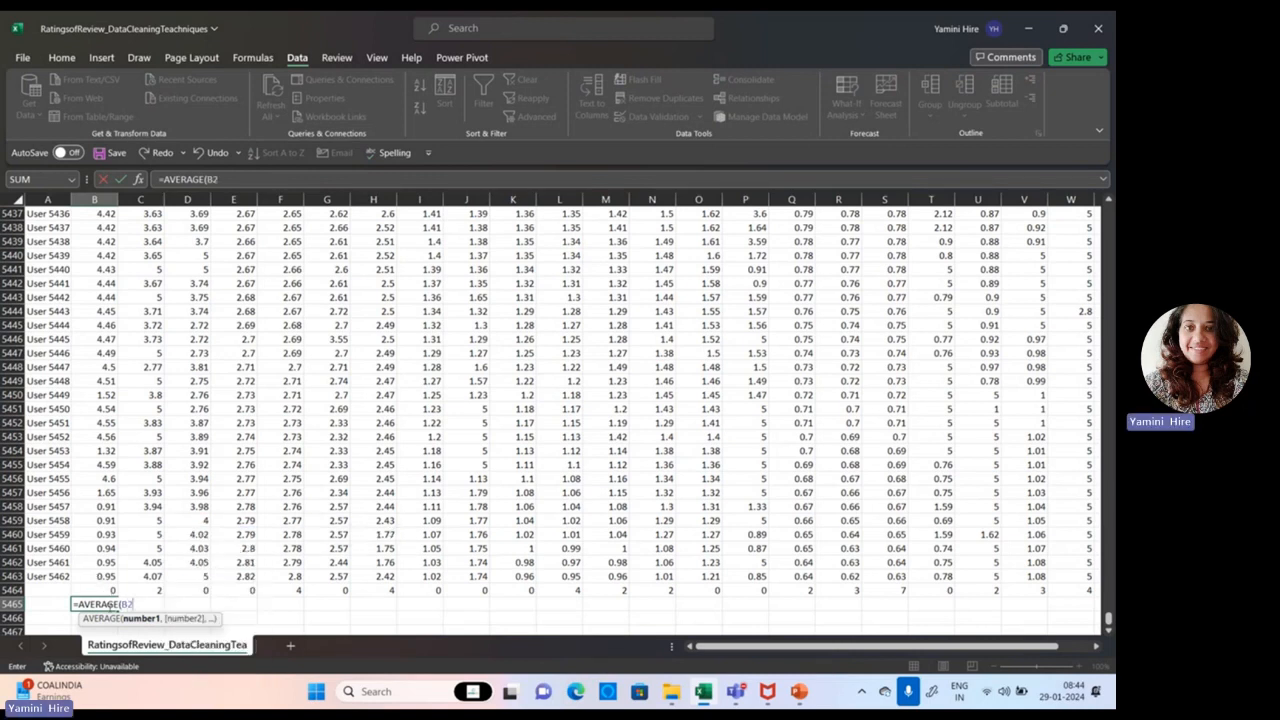
pyautogui.write(',')
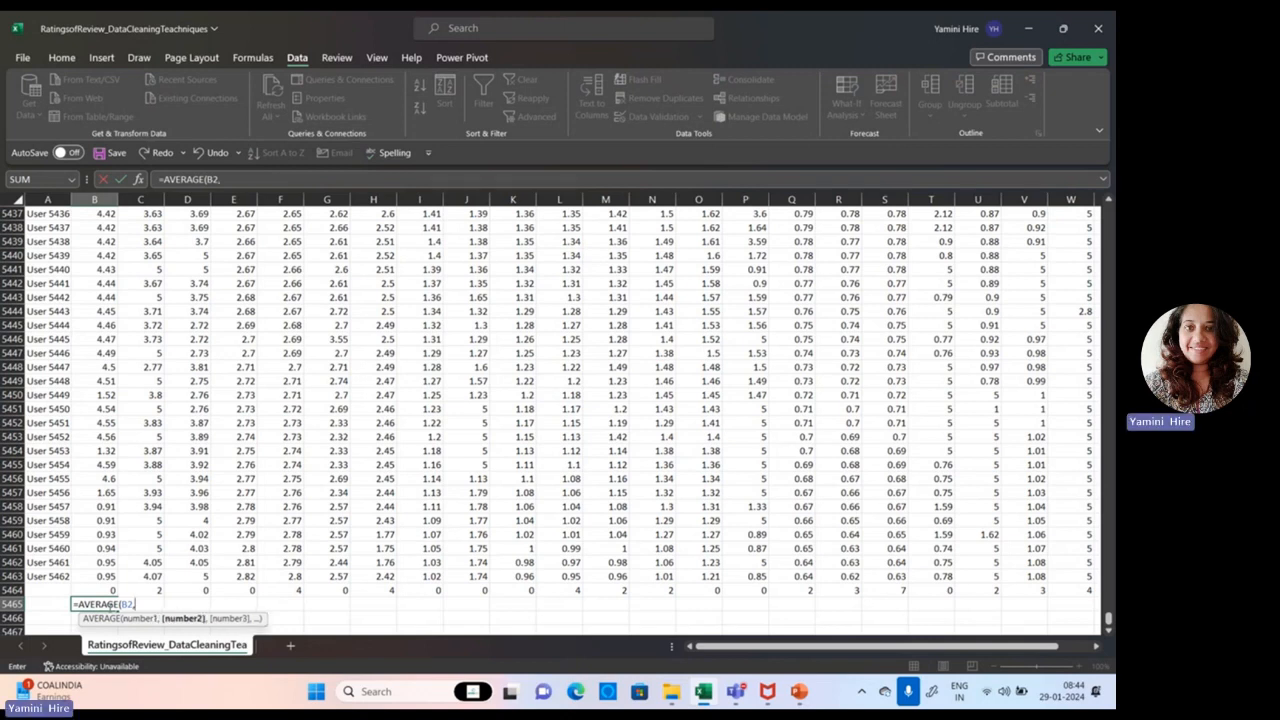
pyautogui.write('B5463')
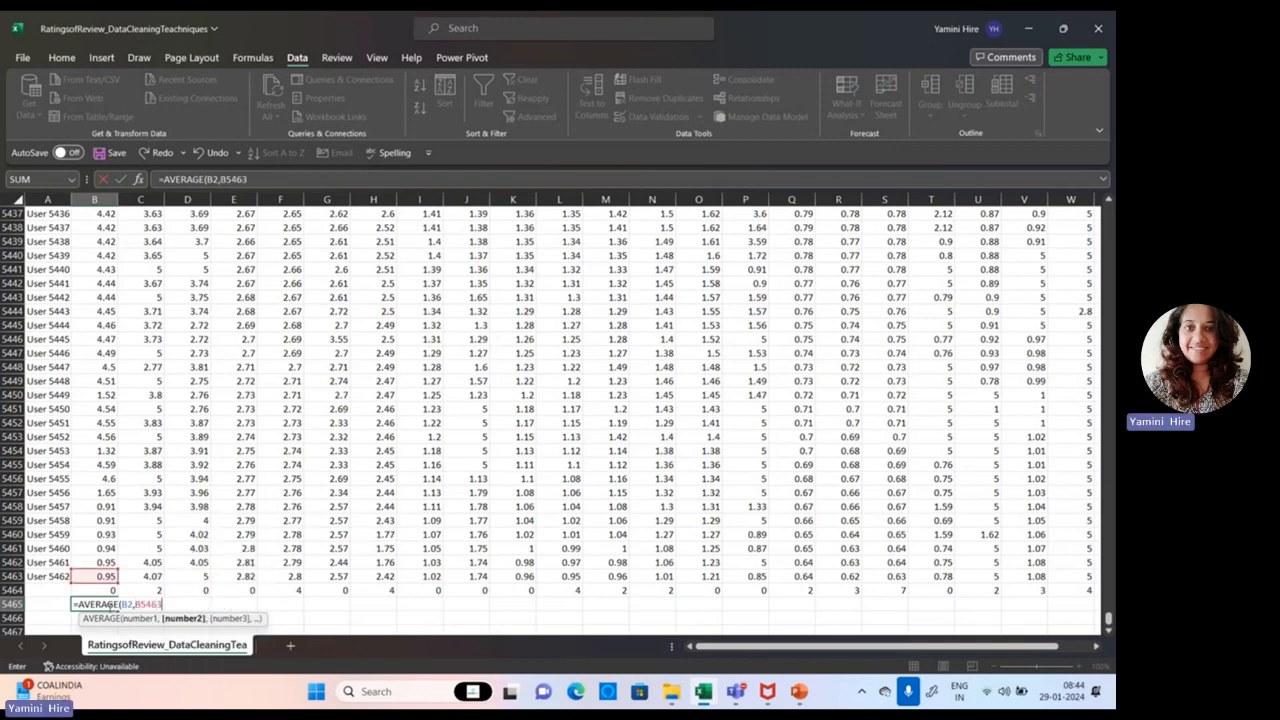
pyautogui.write(')')
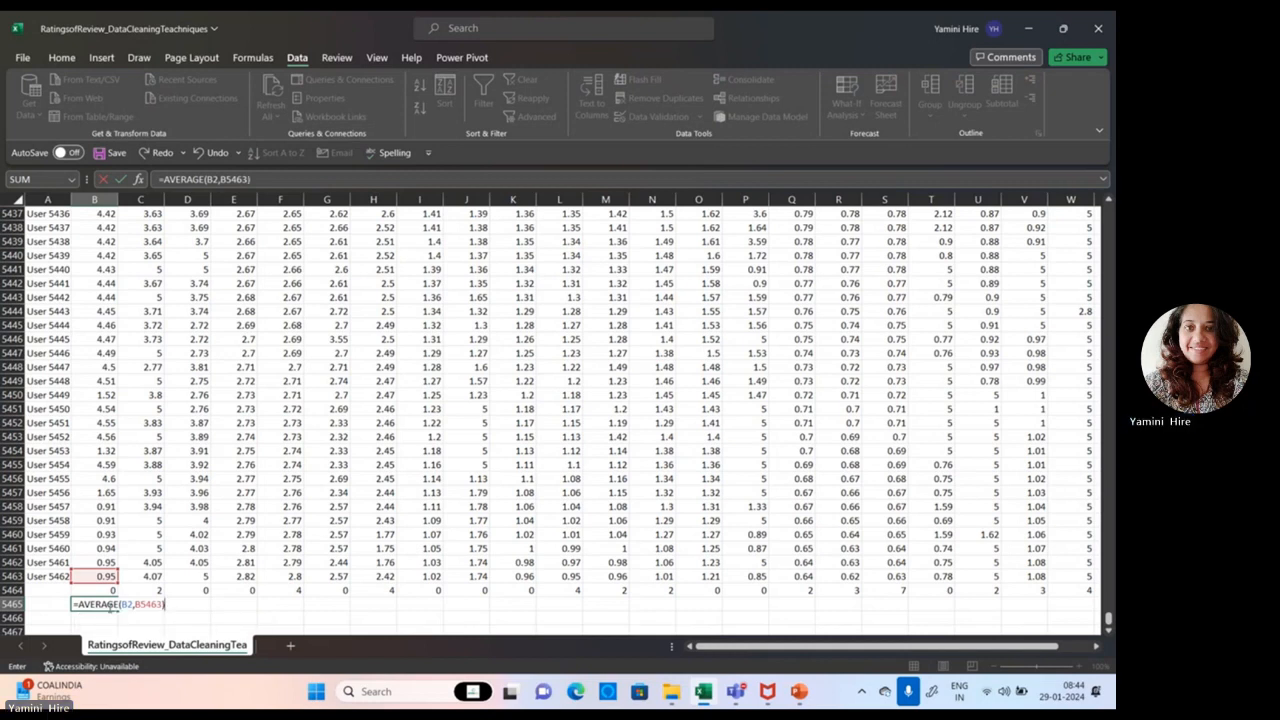
pyautogui.hotkey('ctrl', 'Return')
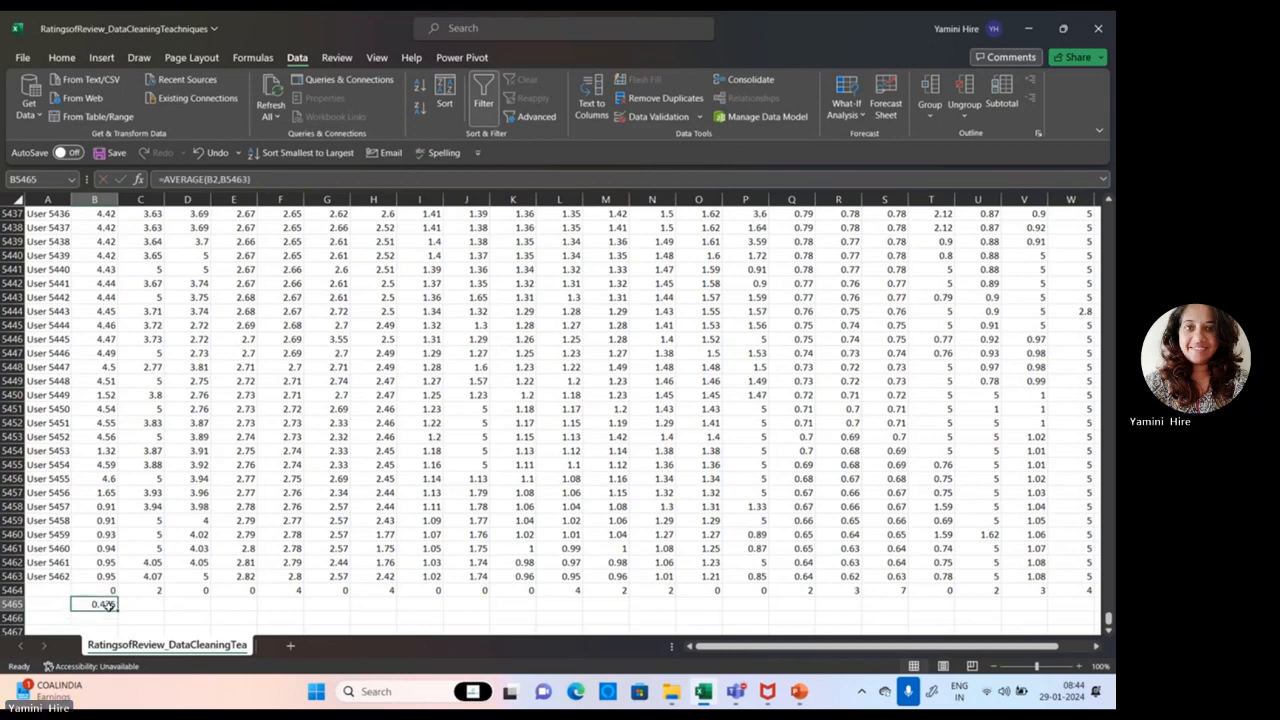
# Step: Select the column B ratings from row 5463 up to row 2 to check their average
pyautogui.moveTo(98, 577); pyautogui.dragTo(101, 87)
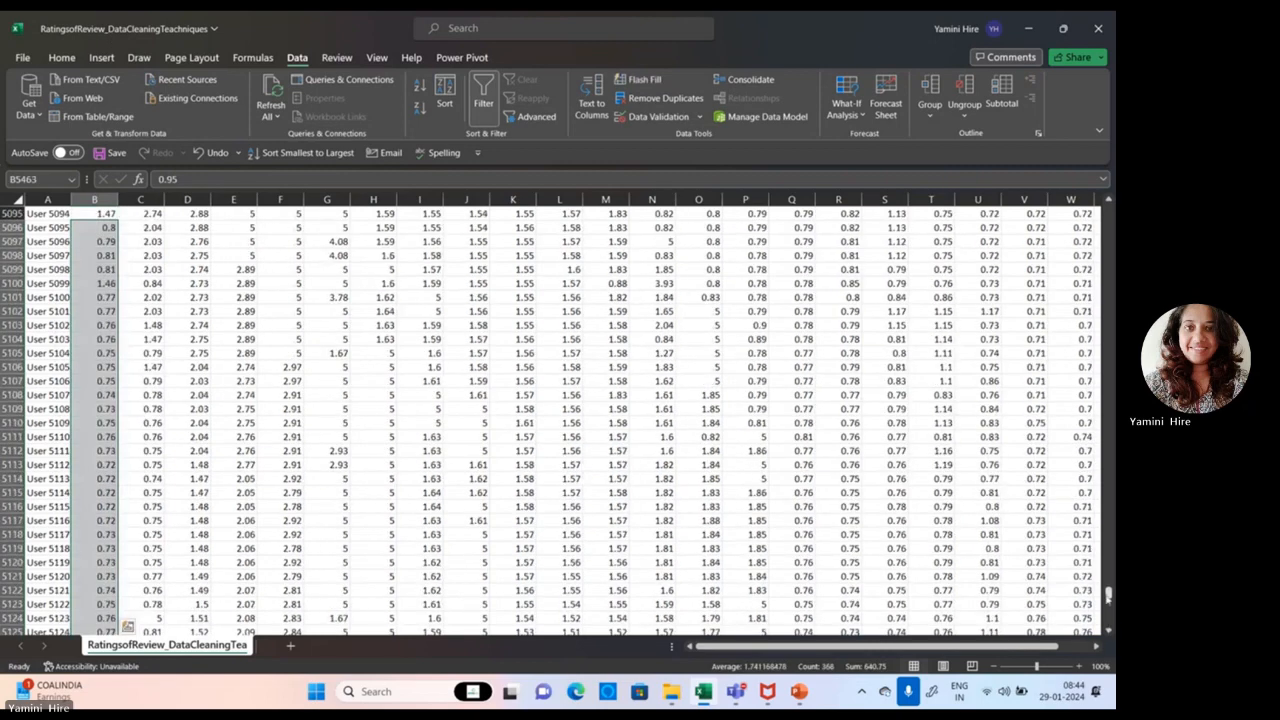
pyautogui.moveTo(1108, 598)
pyautogui.mouseDown()
pyautogui.moveTo(1108, 208)
pyautogui.moveTo(1108, 620)
pyautogui.mouseUp()
pyautogui.click(91, 201)
pyautogui.click(88, 590)
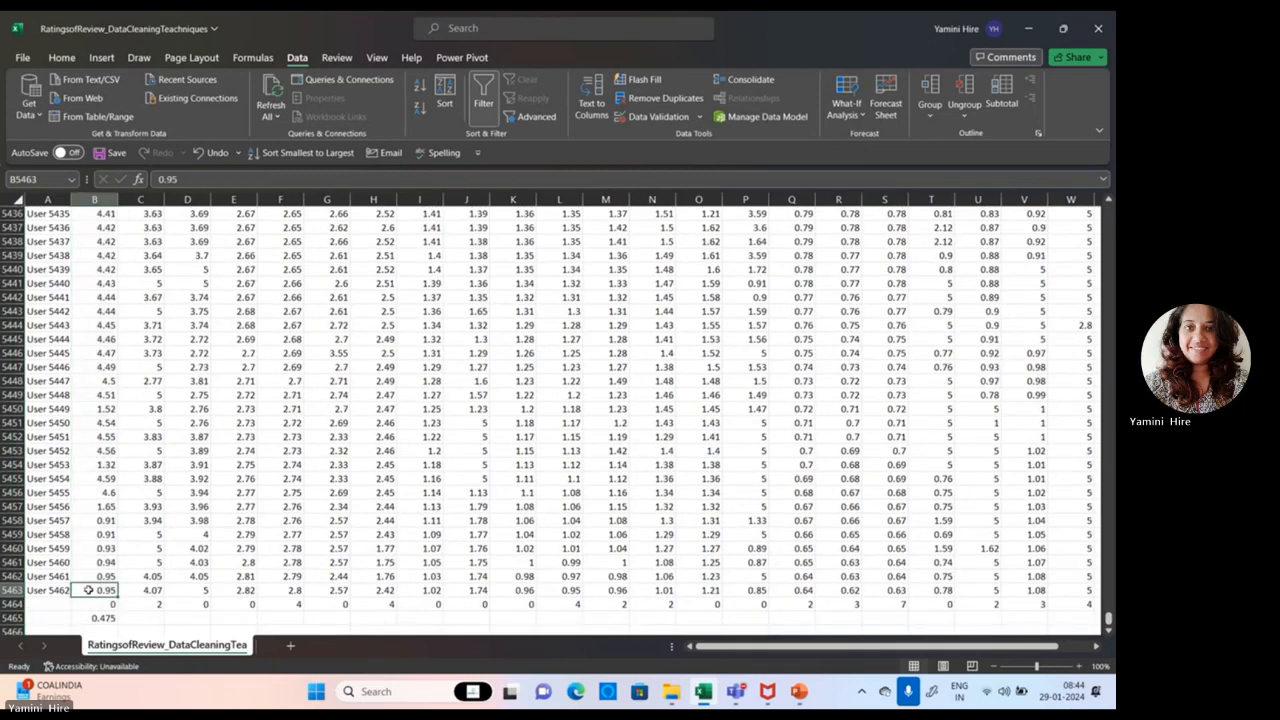
pyautogui.moveTo(88, 590); pyautogui.dragTo(91, 232)
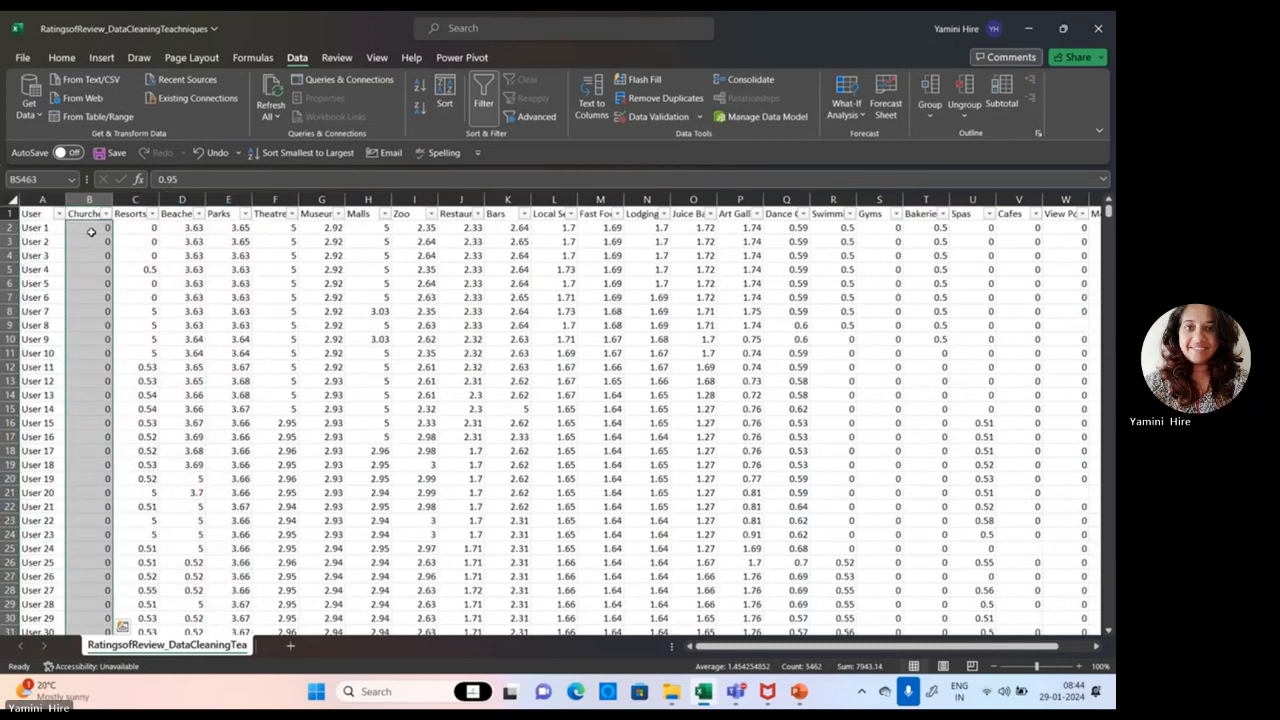
pyautogui.moveTo(1109, 214); pyautogui.dragTo(1109, 622)
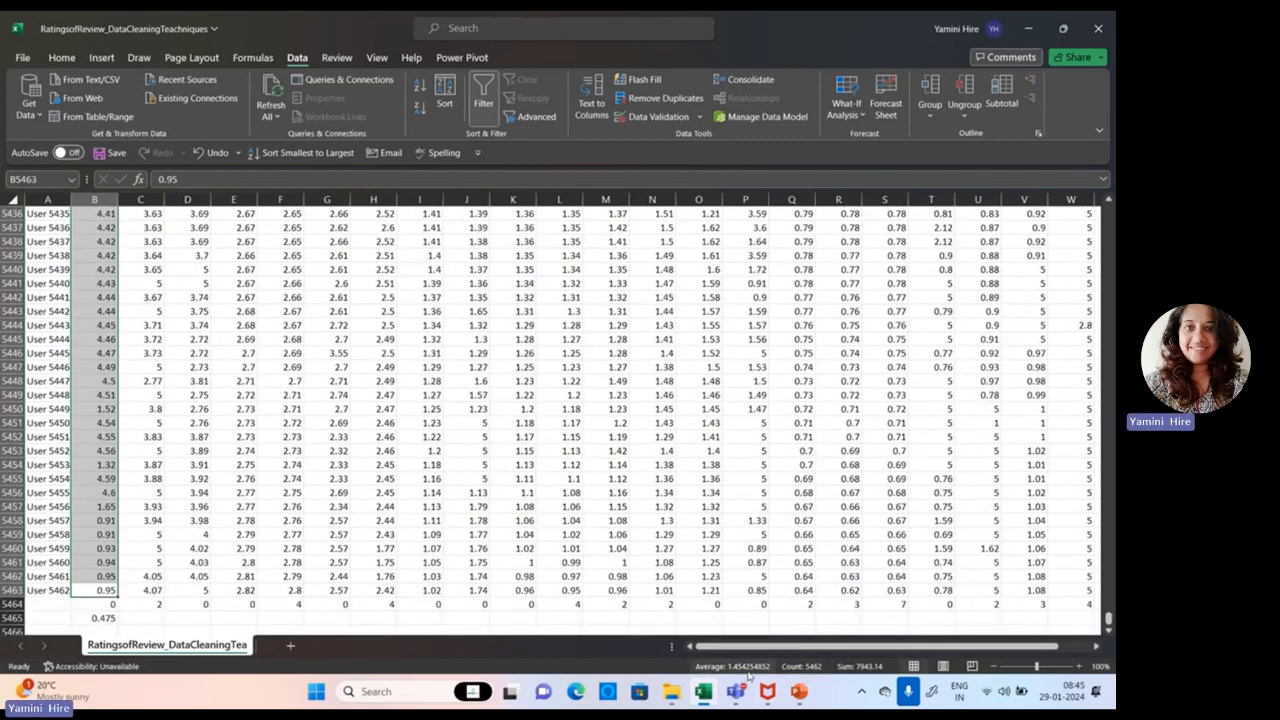
# Step: Replace the formula in cell B5465 with =AVERAGE(B2:B5463) and fill it across the row through column Y
pyautogui.click(101, 618)
pyautogui.write('=')
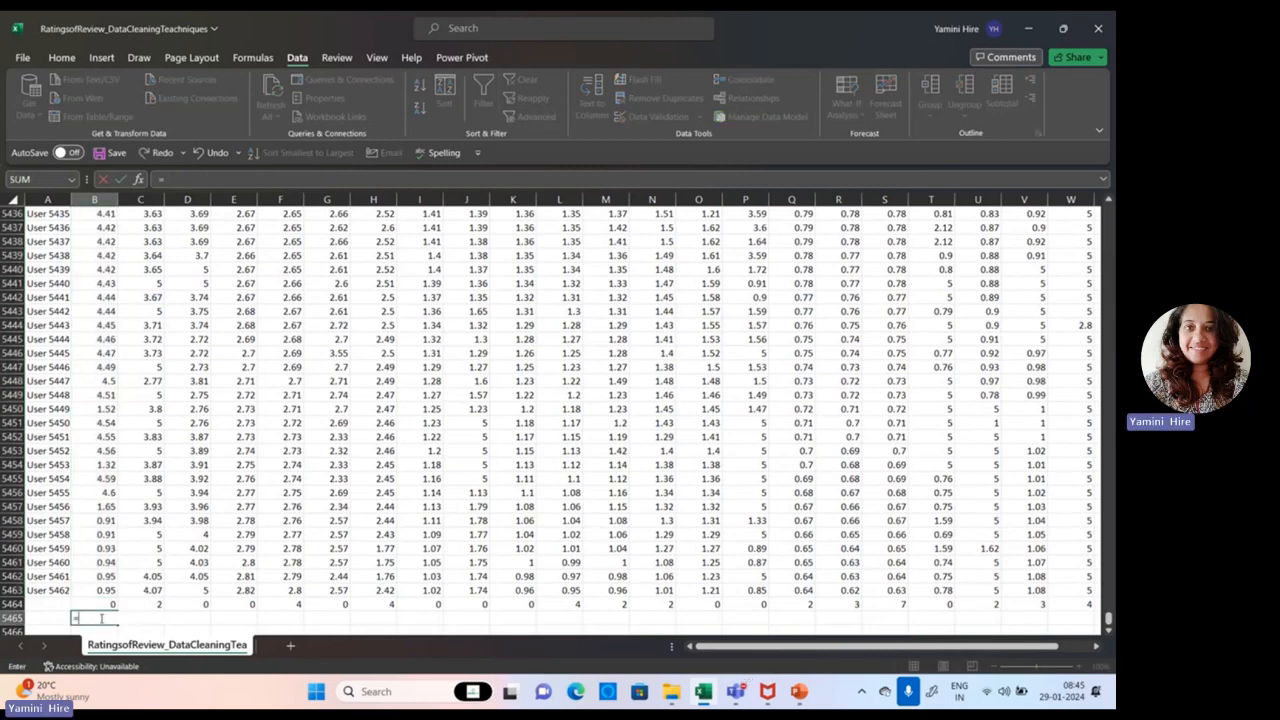
pyautogui.write('avera')
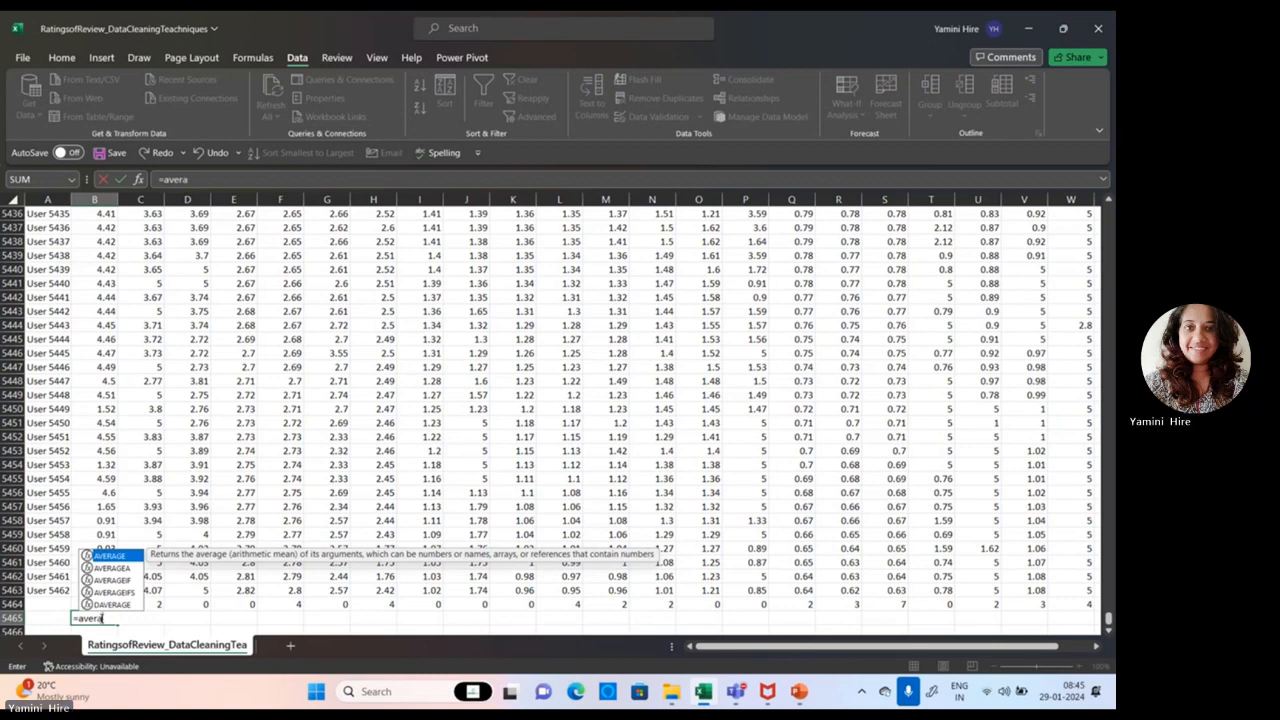
pyautogui.doubleClick(123, 556)
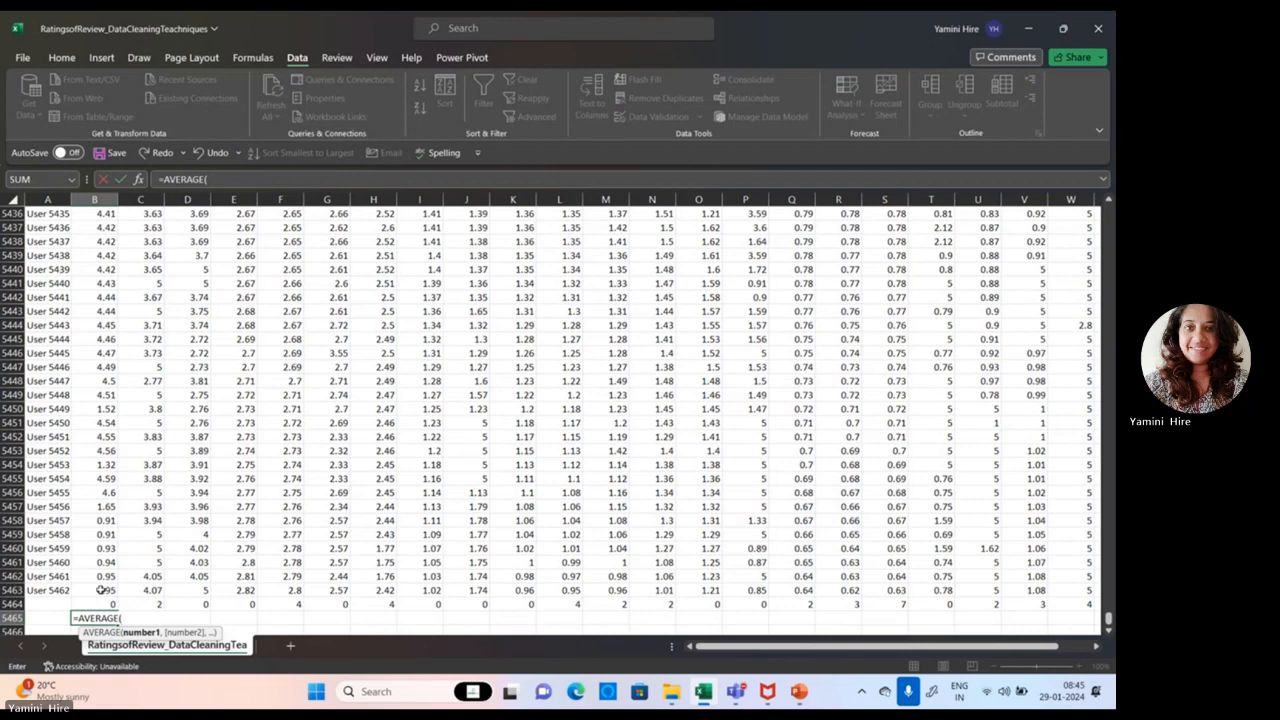
pyautogui.moveTo(100, 590)
pyautogui.mouseDown()
pyautogui.moveTo(88, 376)
pyautogui.moveTo(100, 592)
pyautogui.mouseUp()
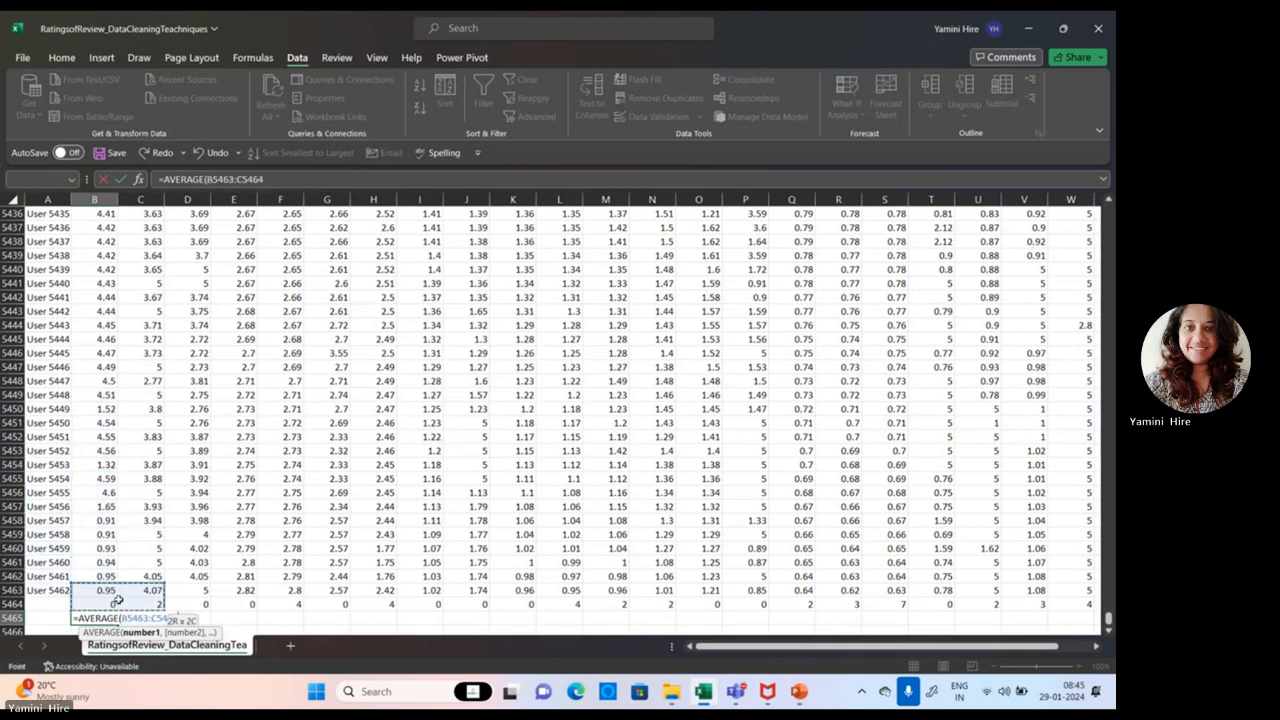
pyautogui.click(155, 618)
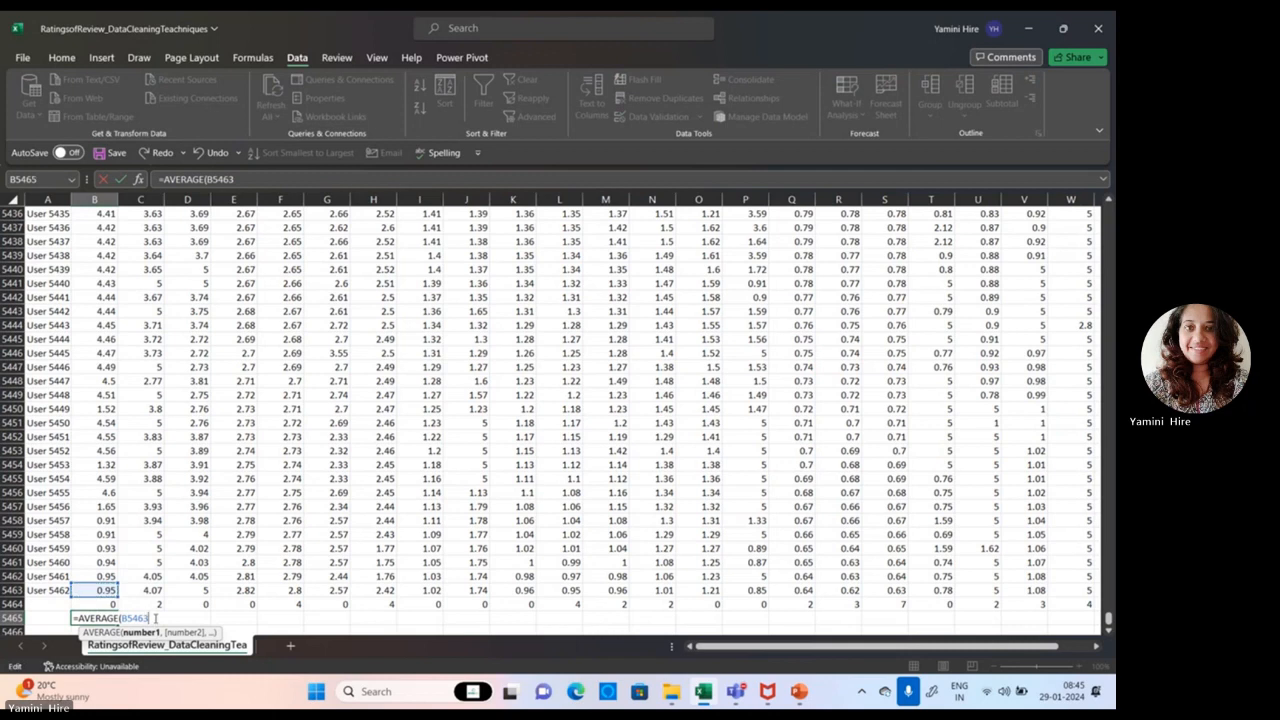
pyautogui.press('BackSpace')
pyautogui.press('BackSpace')
pyautogui.press('BackSpace')
pyautogui.press('BackSpace')
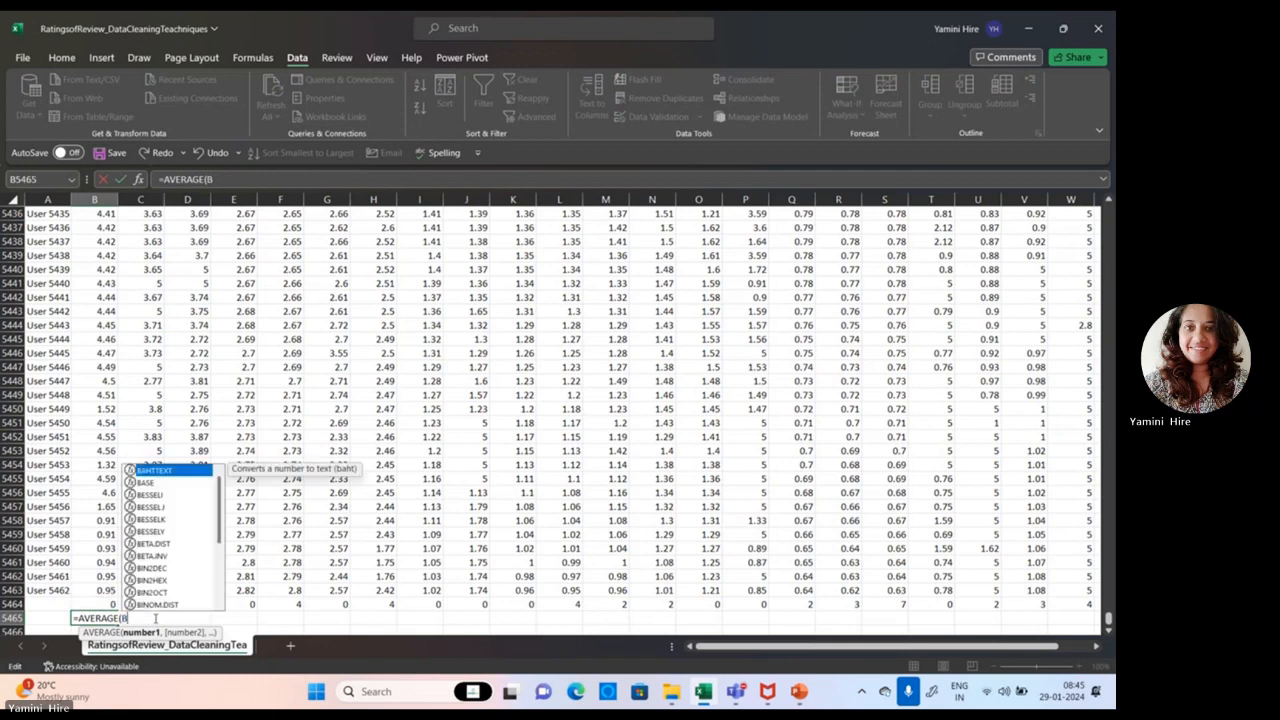
pyautogui.write('2:')
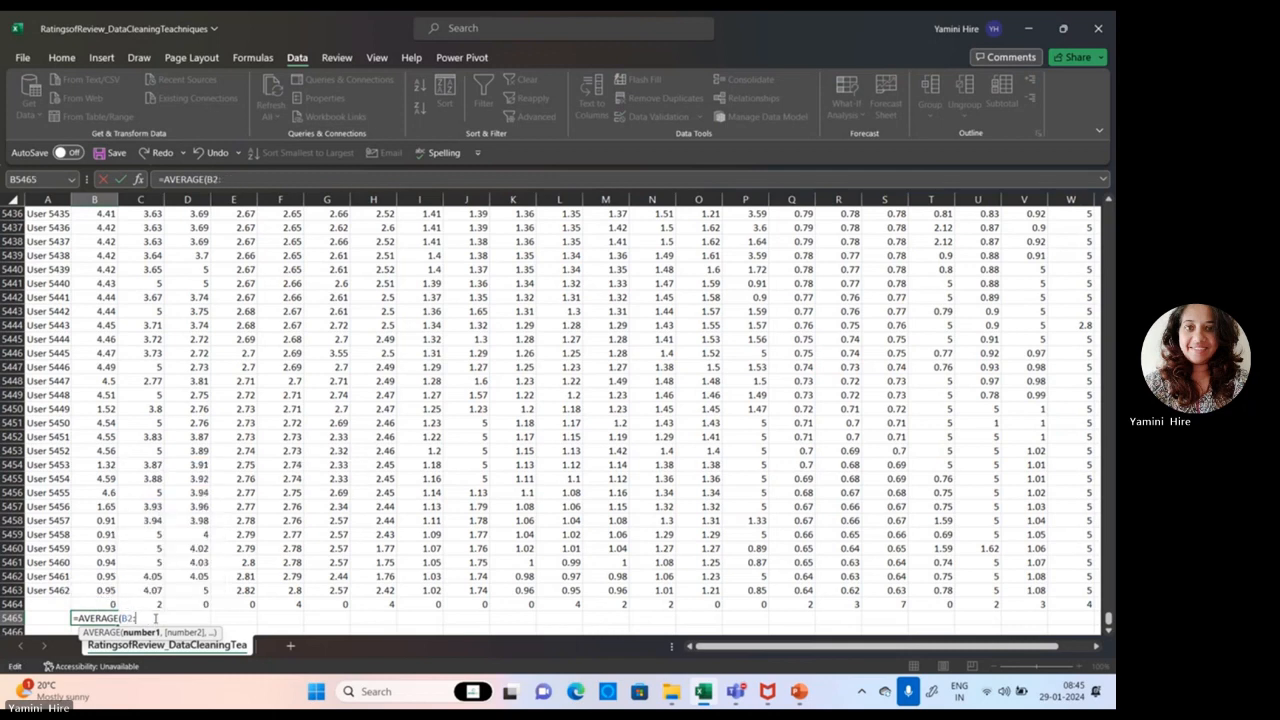
pyautogui.write('B')
pyautogui.write('5463')
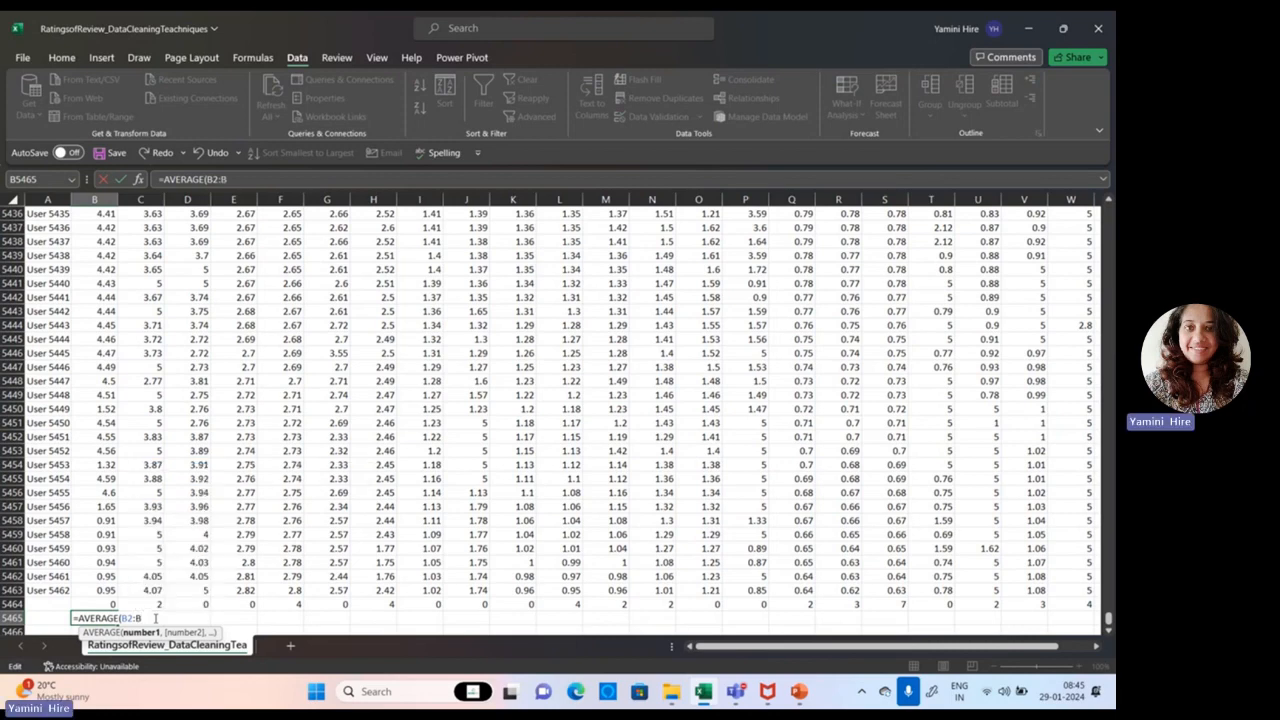
pyautogui.write(')')
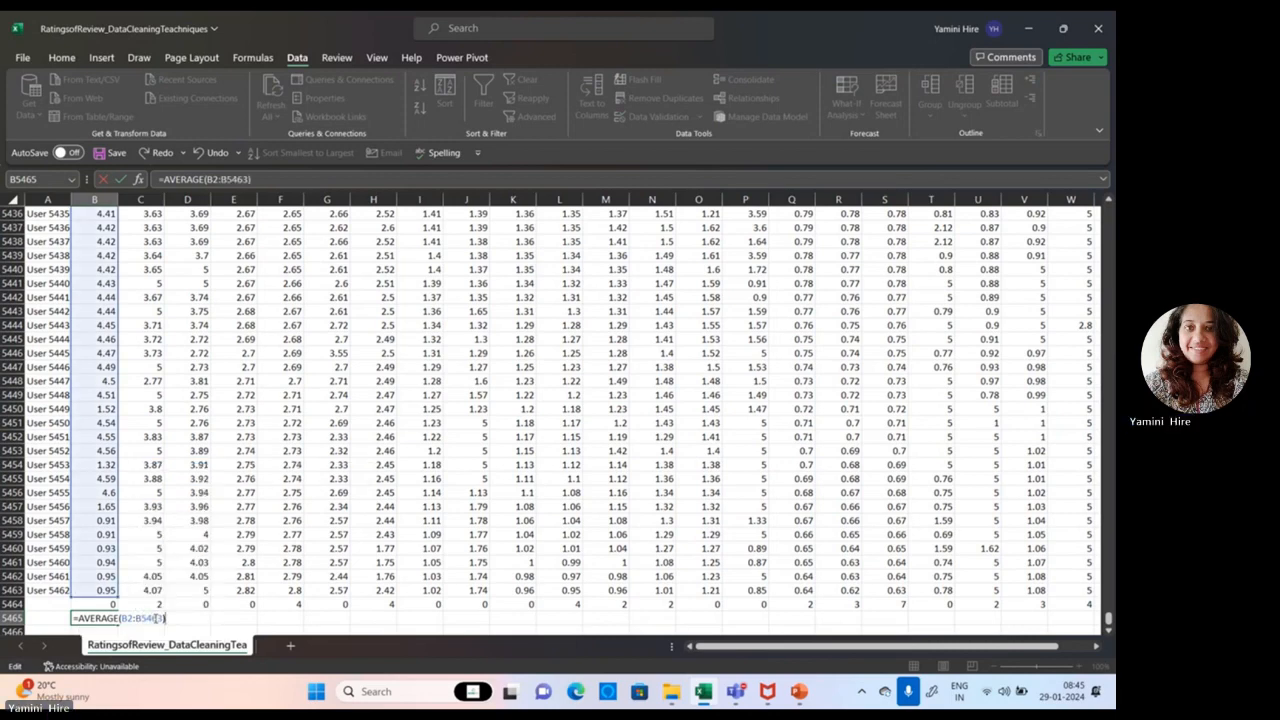
pyautogui.press('Return')
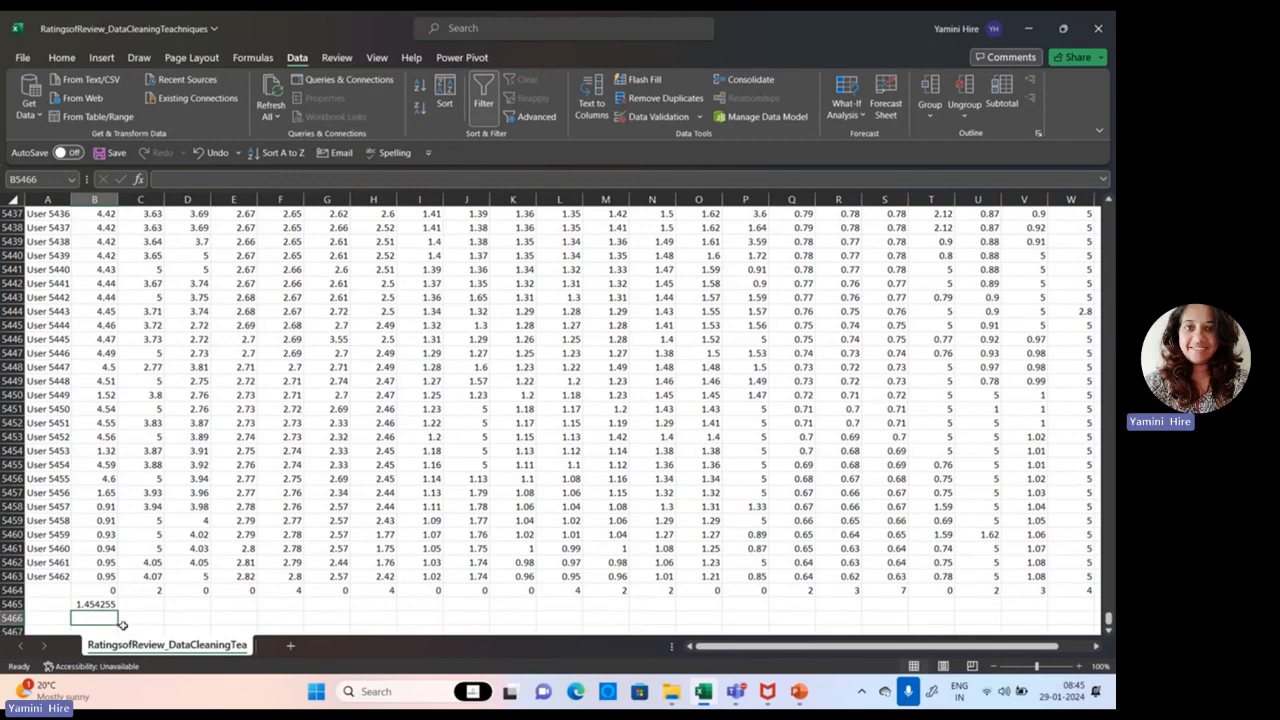
pyautogui.click(87, 604)
pyautogui.moveTo(118, 611); pyautogui.dragTo(800, 652)
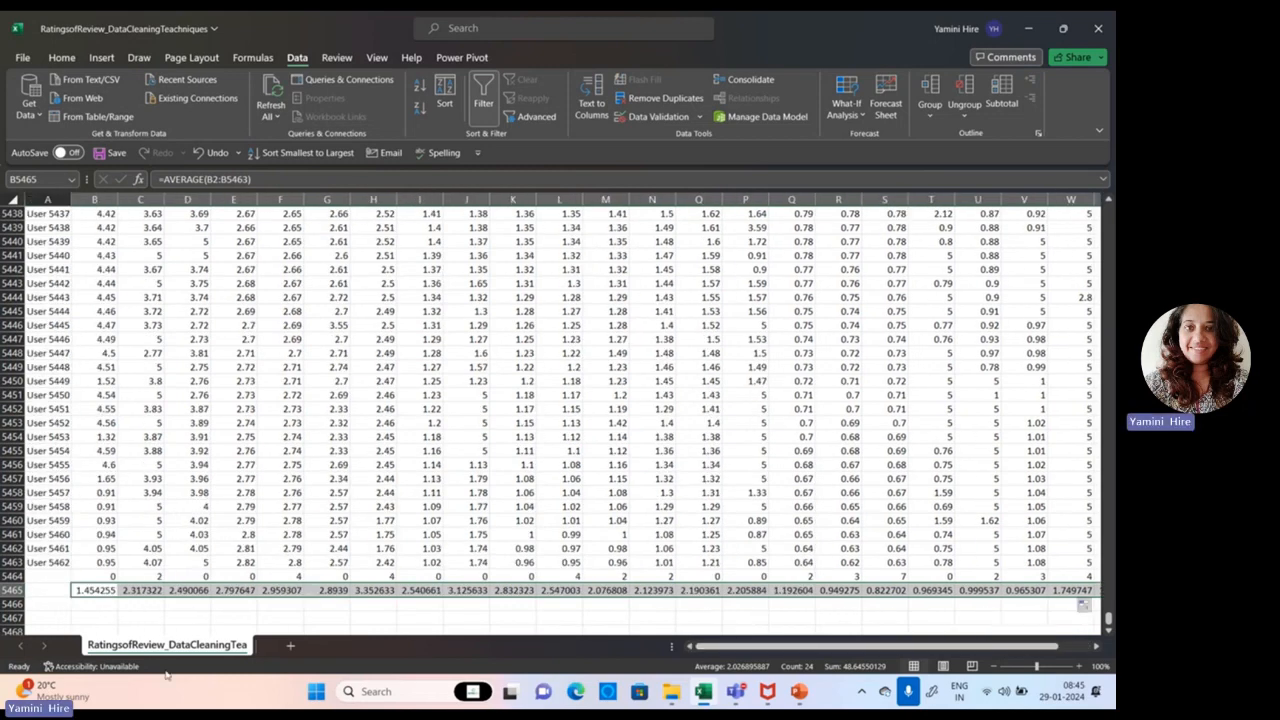
# Step: Enter =MEDIAN(B2:B5463) in cell B5466 and fill it across the row through column Y
pyautogui.click(82, 607)
pyautogui.write('=mea')
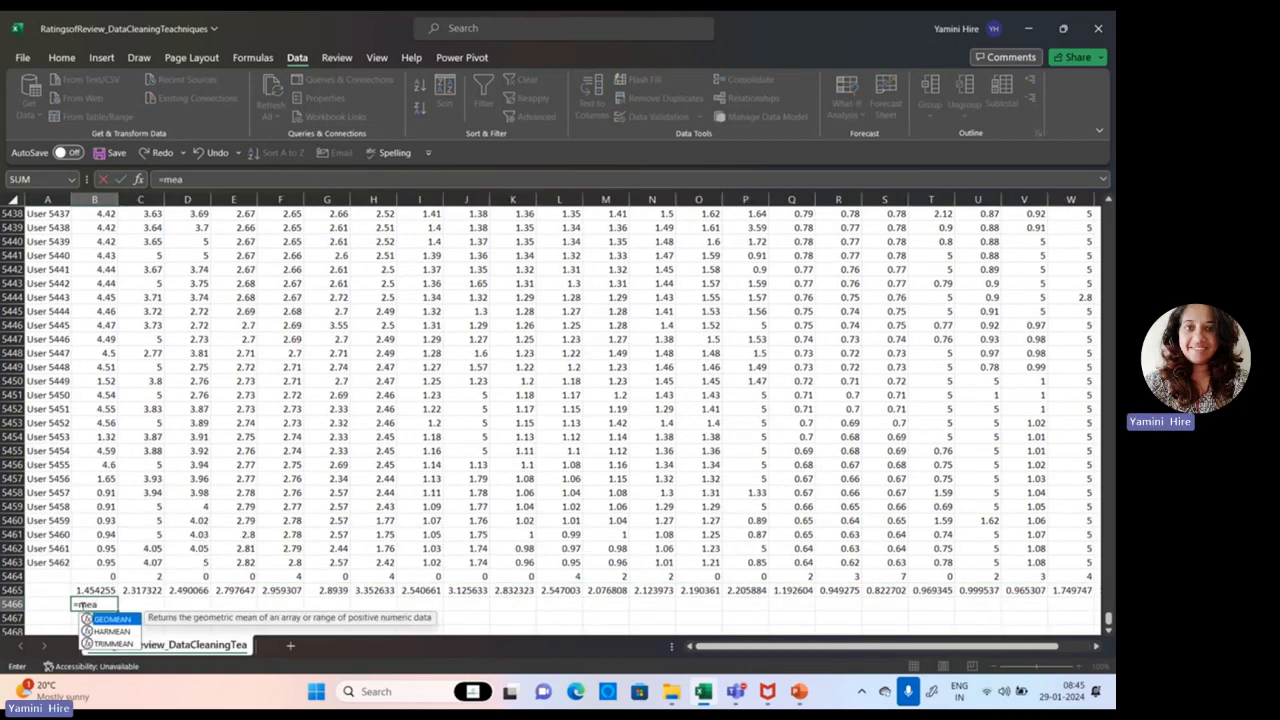
pyautogui.press('BackSpace')
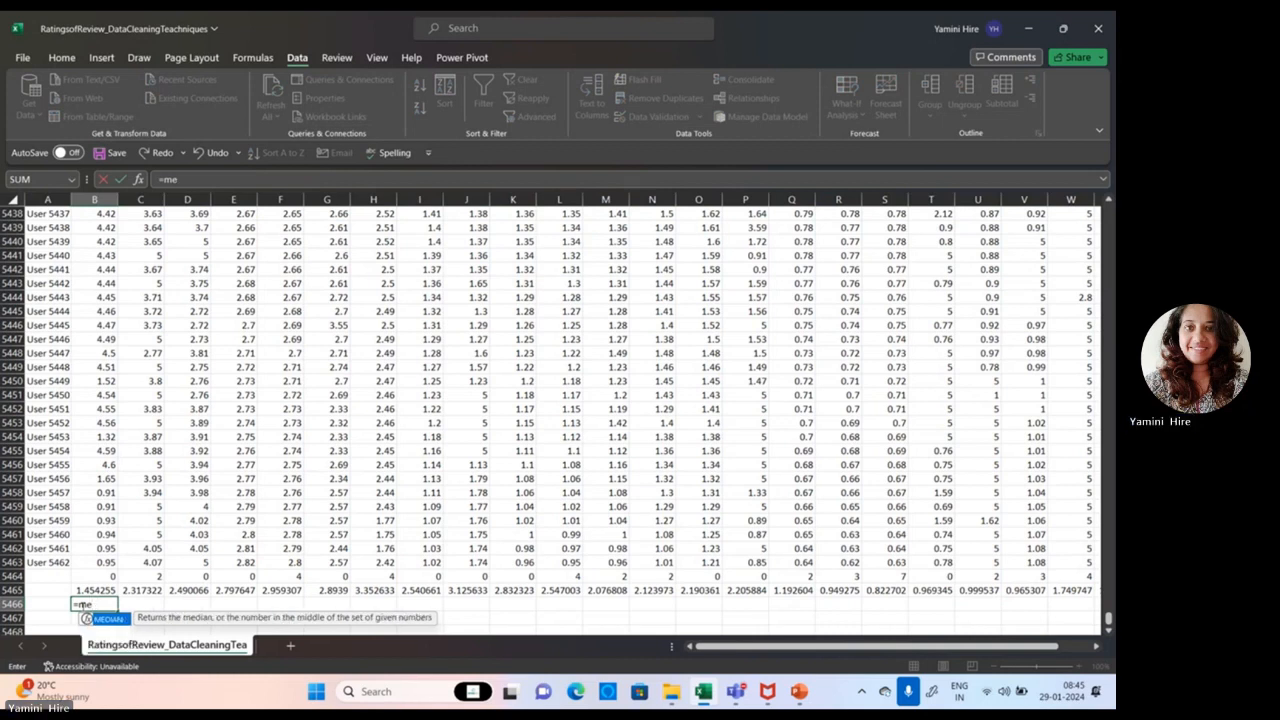
pyautogui.doubleClick(104, 619)
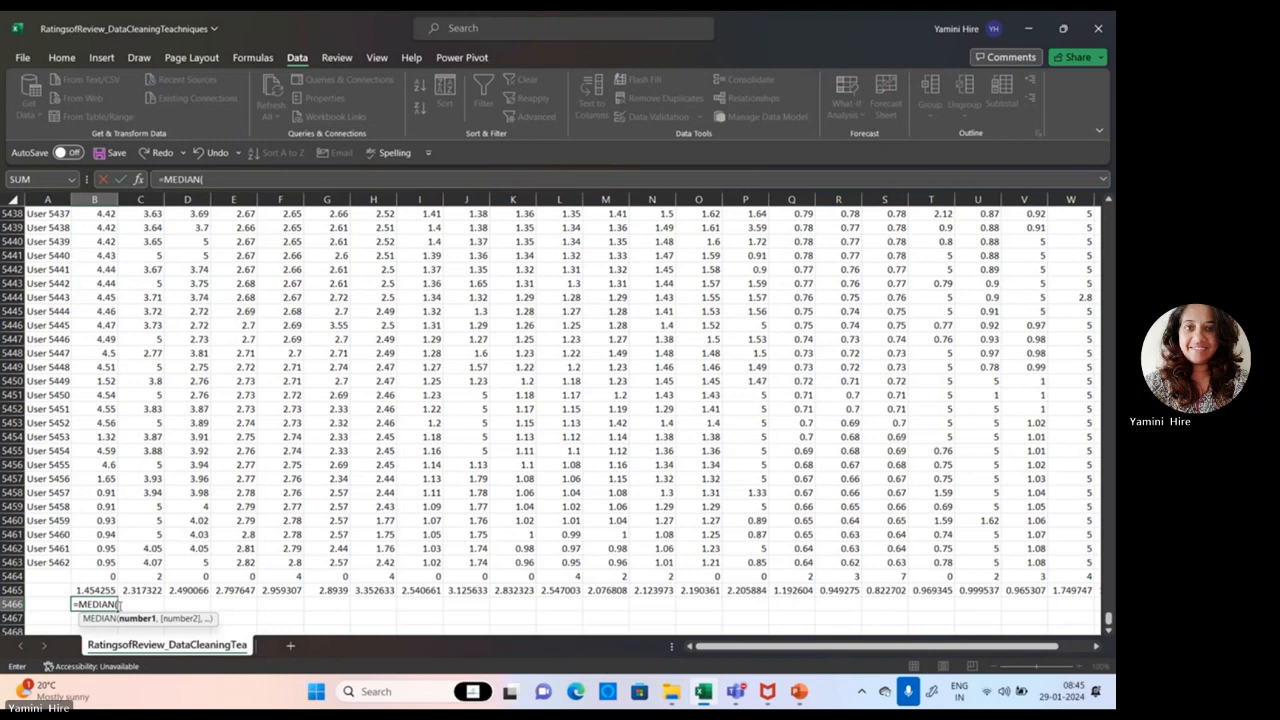
pyautogui.write('B2:B')
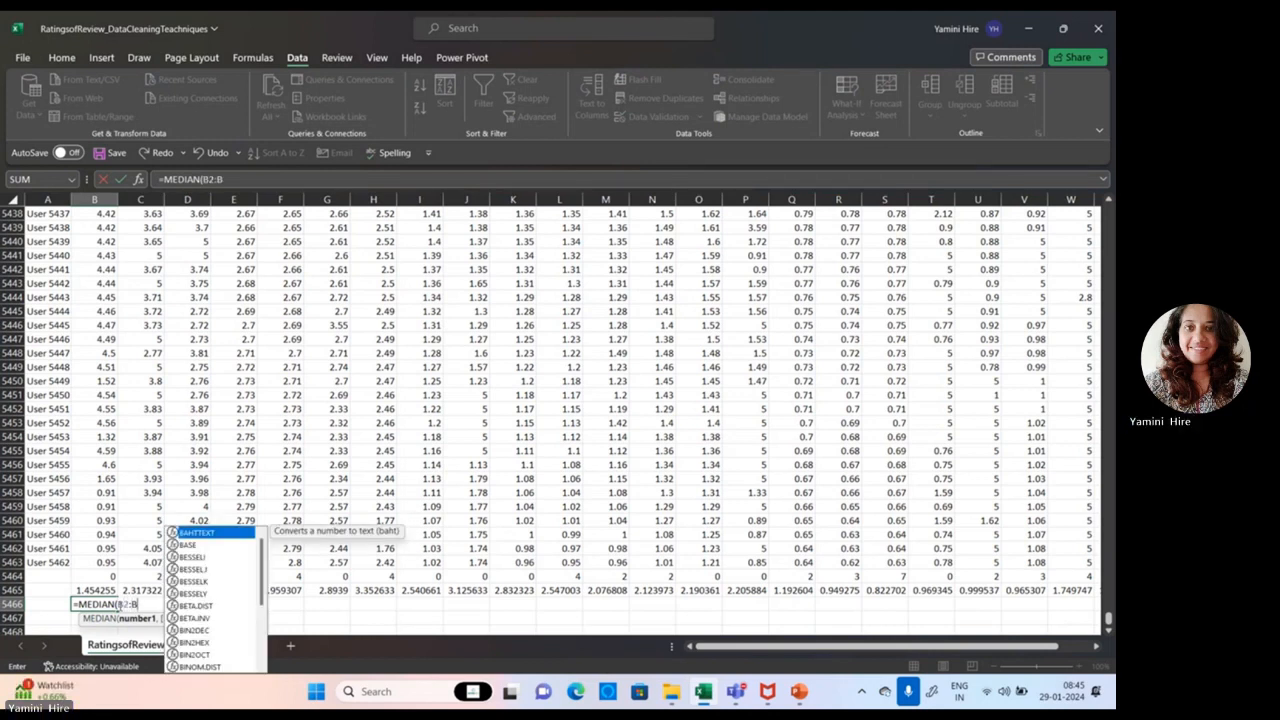
pyautogui.write('546')
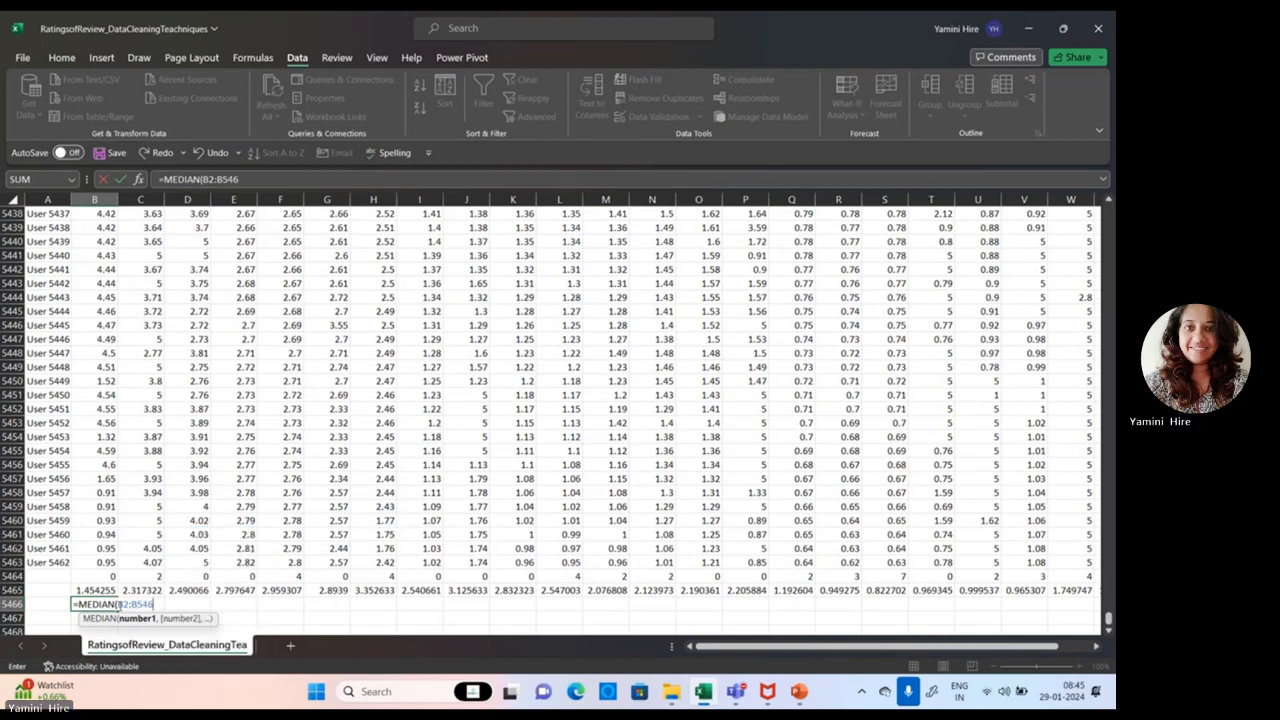
pyautogui.write('3)')
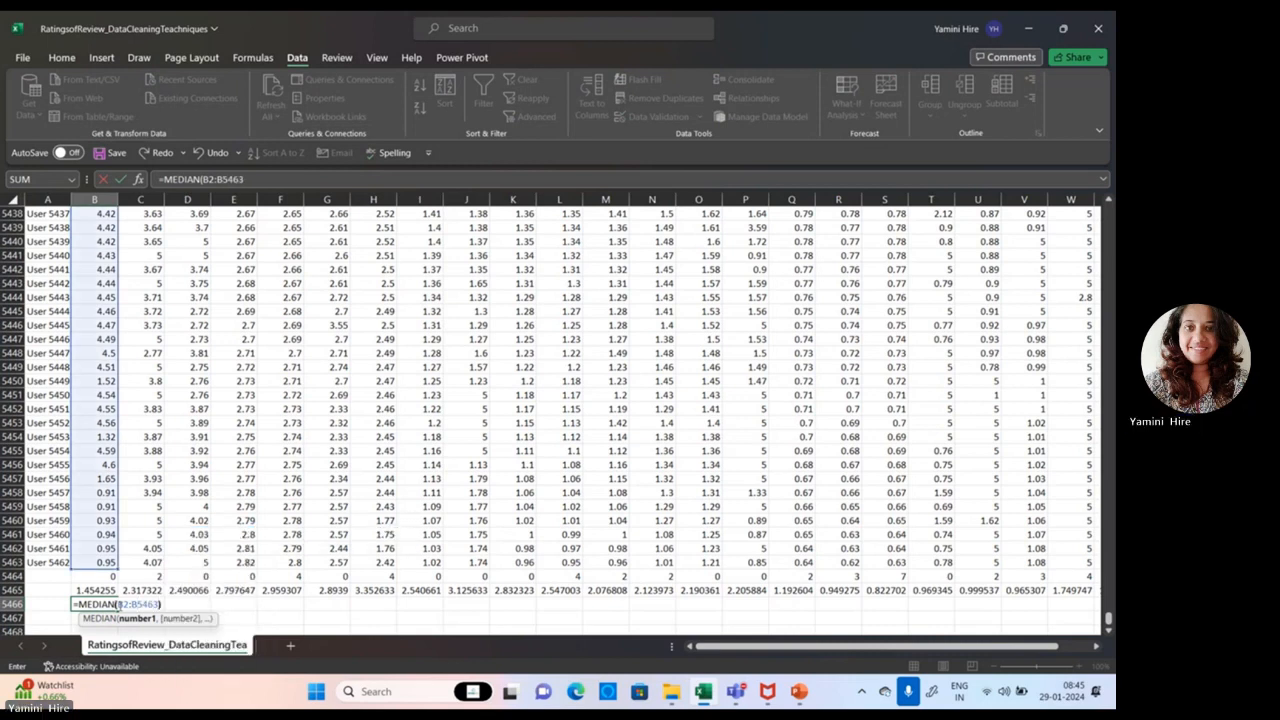
pyautogui.hotkey('ctrl', 'Return')
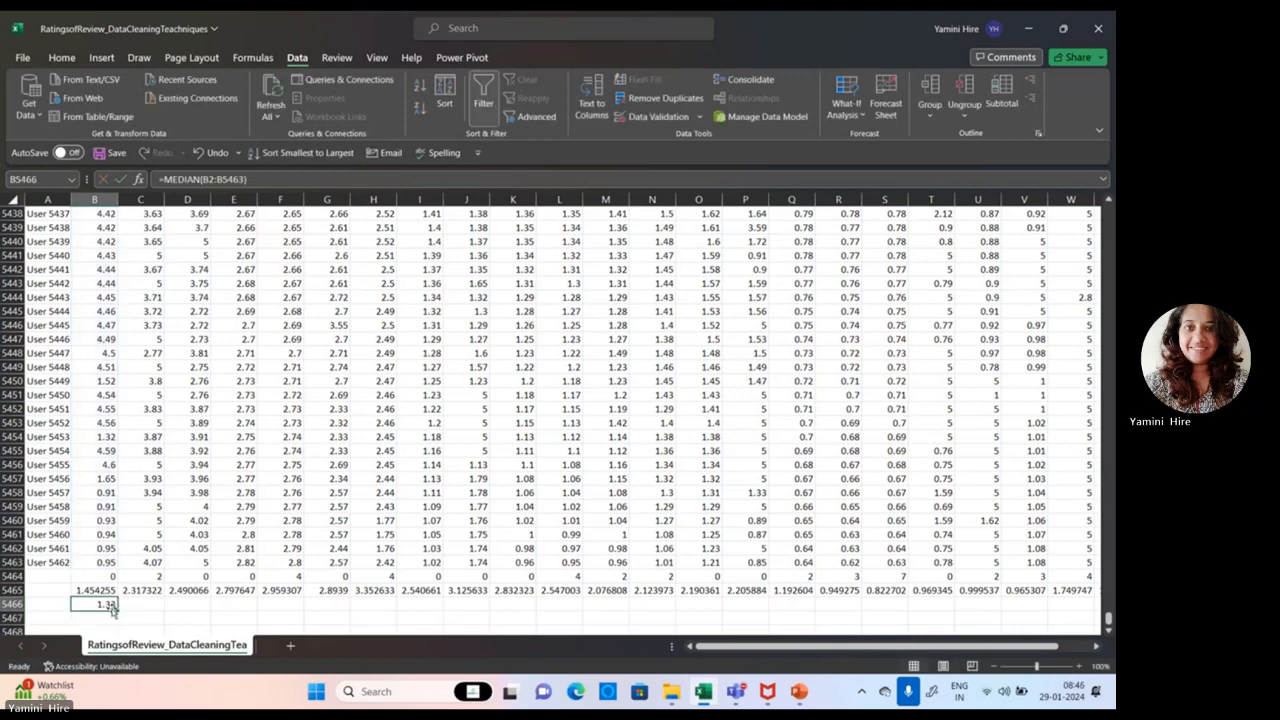
pyautogui.moveTo(116, 618); pyautogui.dragTo(1047, 592)
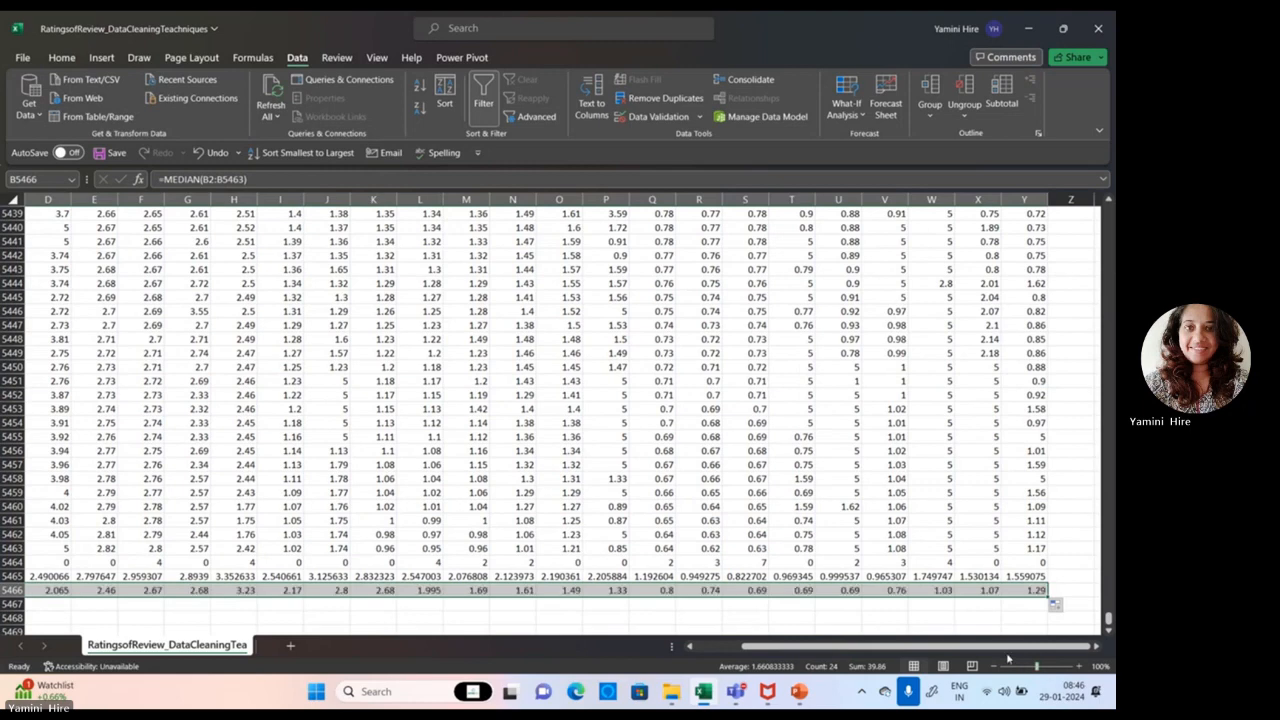
pyautogui.moveTo(997, 652); pyautogui.dragTo(760, 648)
pyautogui.click(84, 603)
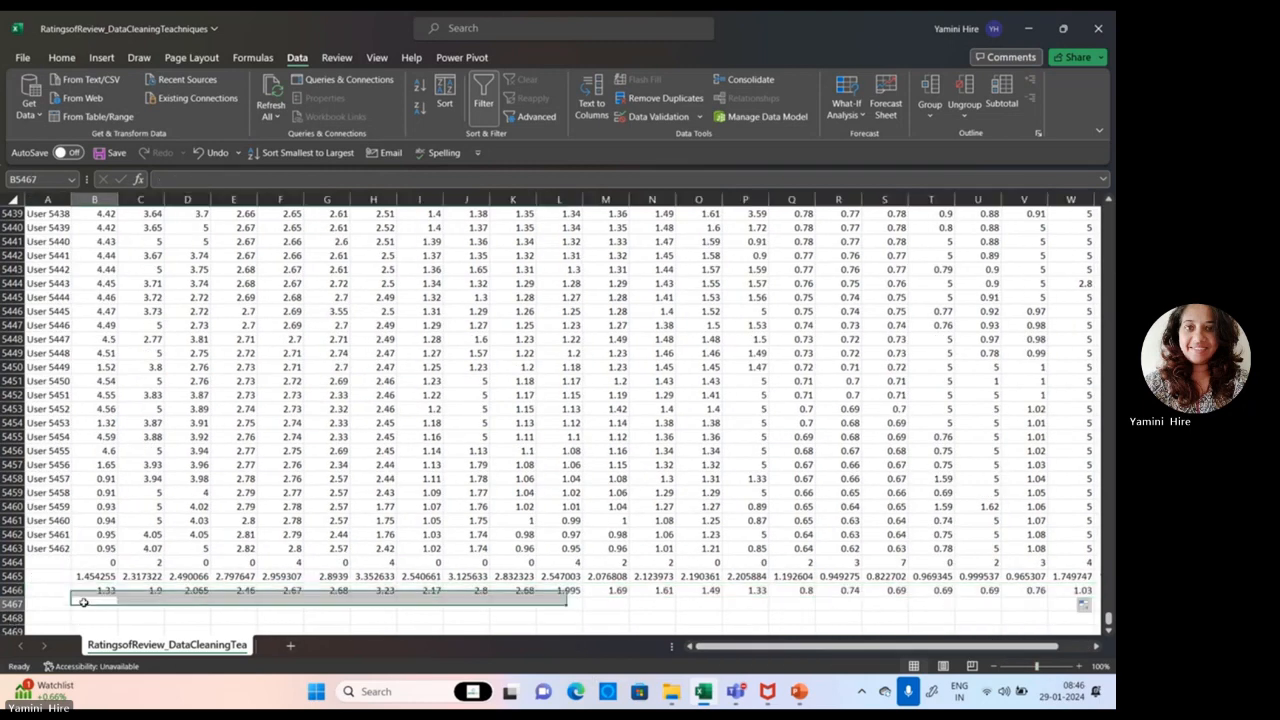
pyautogui.write('mode')
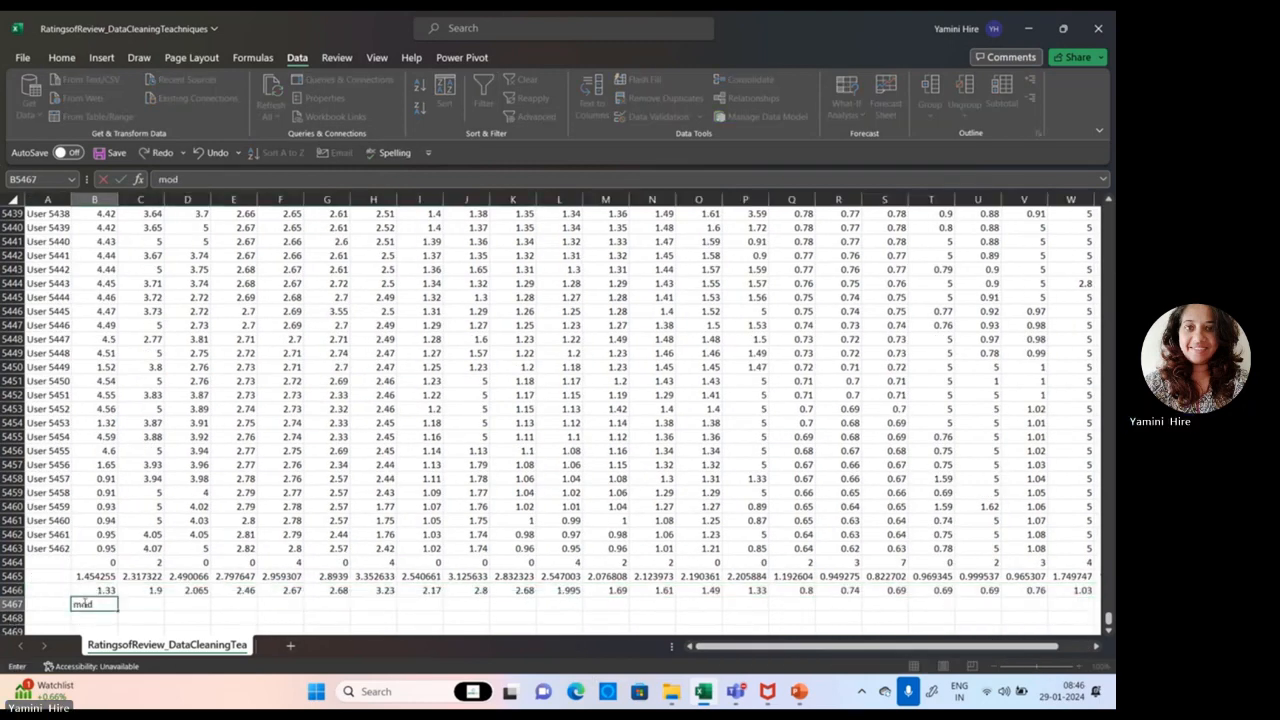
# Step: Label the summary rows Mean, Median and Mode in cells A5465 to A5467
pyautogui.click(40, 577)
pyautogui.write('Mea')
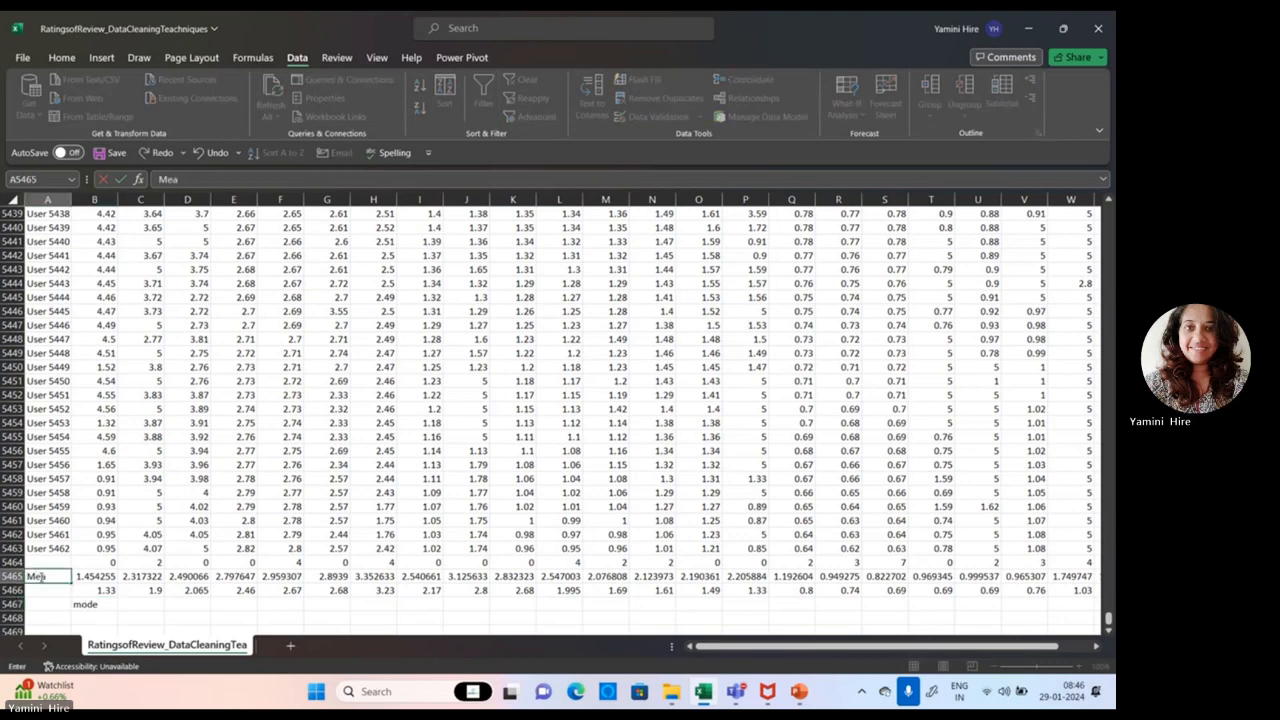
pyautogui.write('n')
pyautogui.press('Return')
pyautogui.write('M')
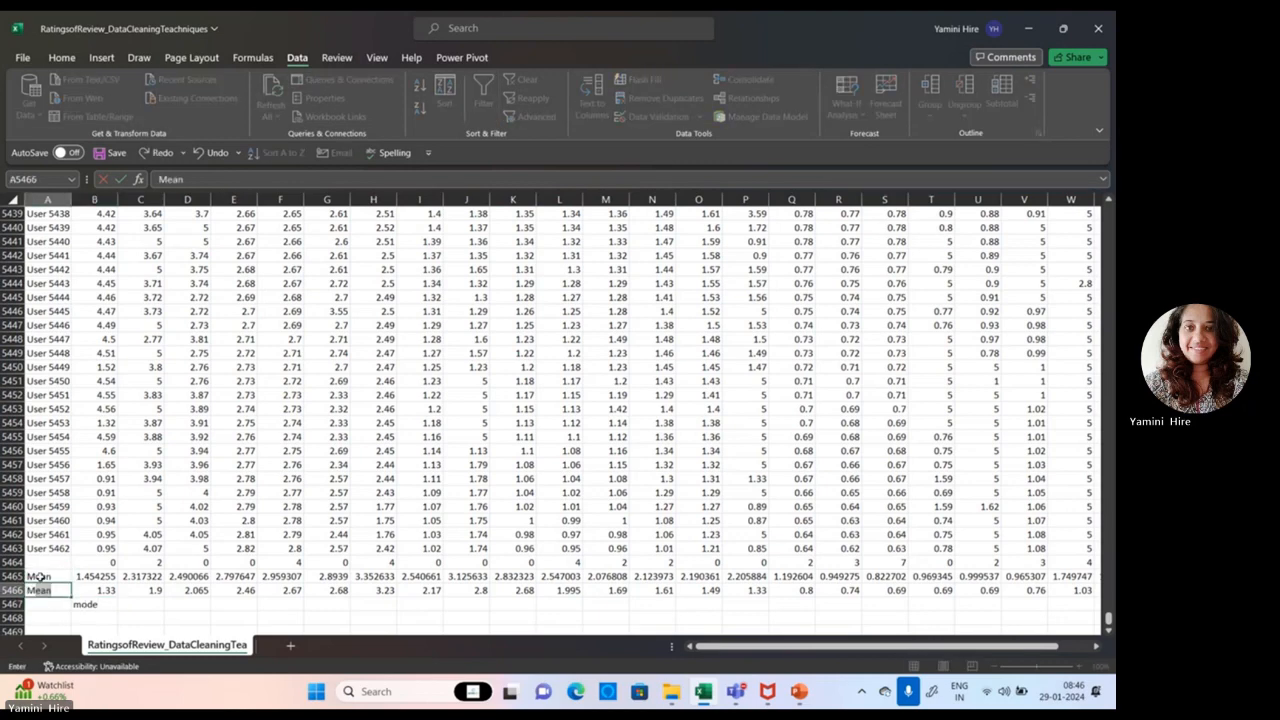
pyautogui.write('edian')
pyautogui.press('Return')
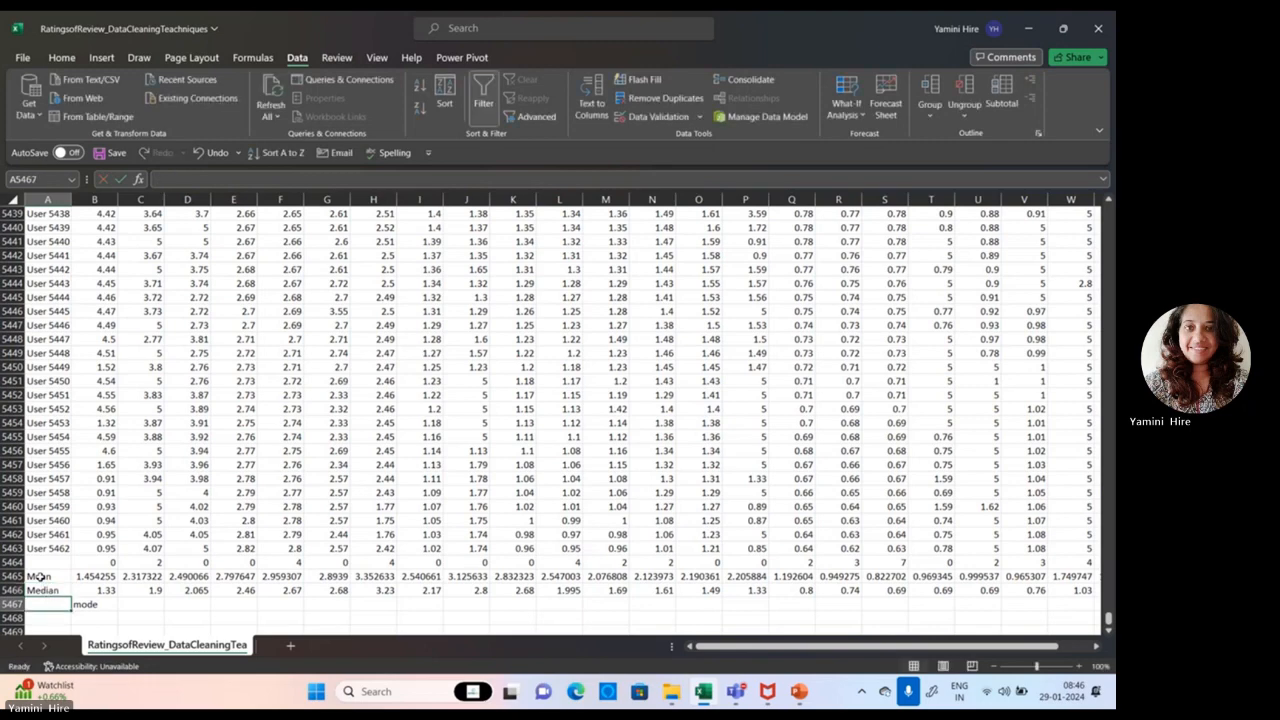
pyautogui.write('Mode')
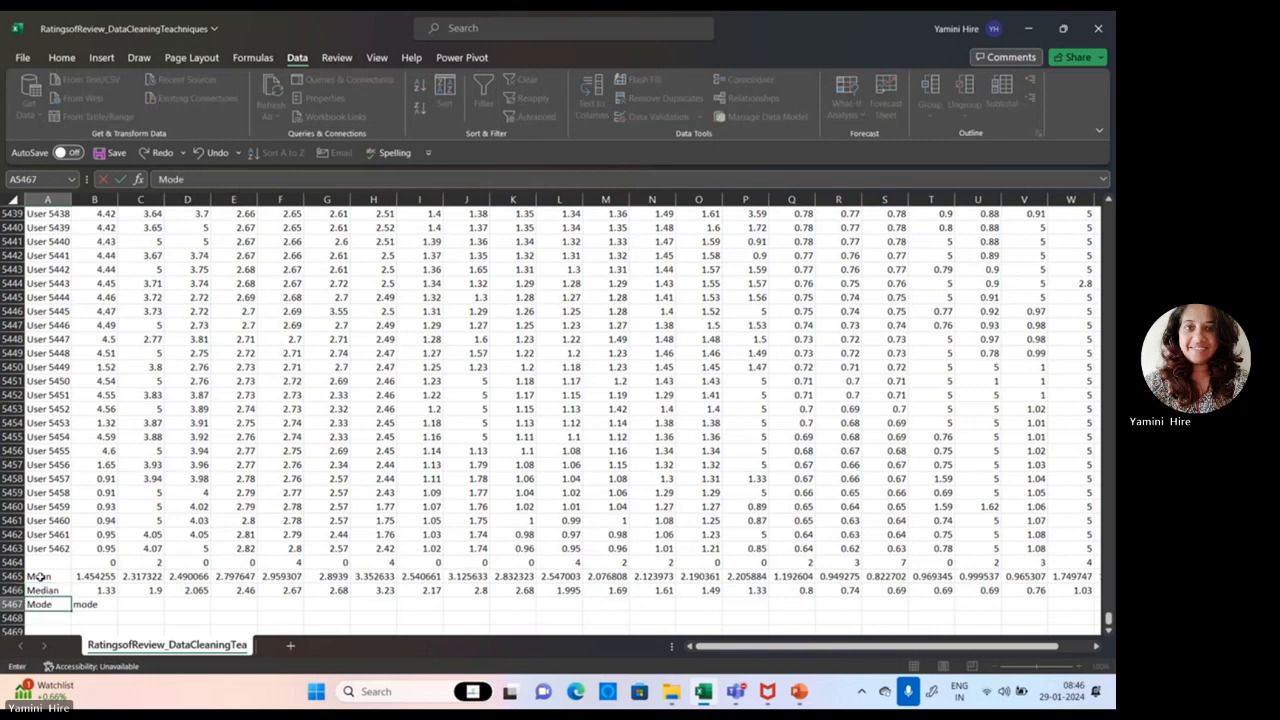
# Step: Enter =MODE(B2:B5463) in cell B5467 and fill it across the row through column Z
pyautogui.press('Tab')
pyautogui.write('=Mode')
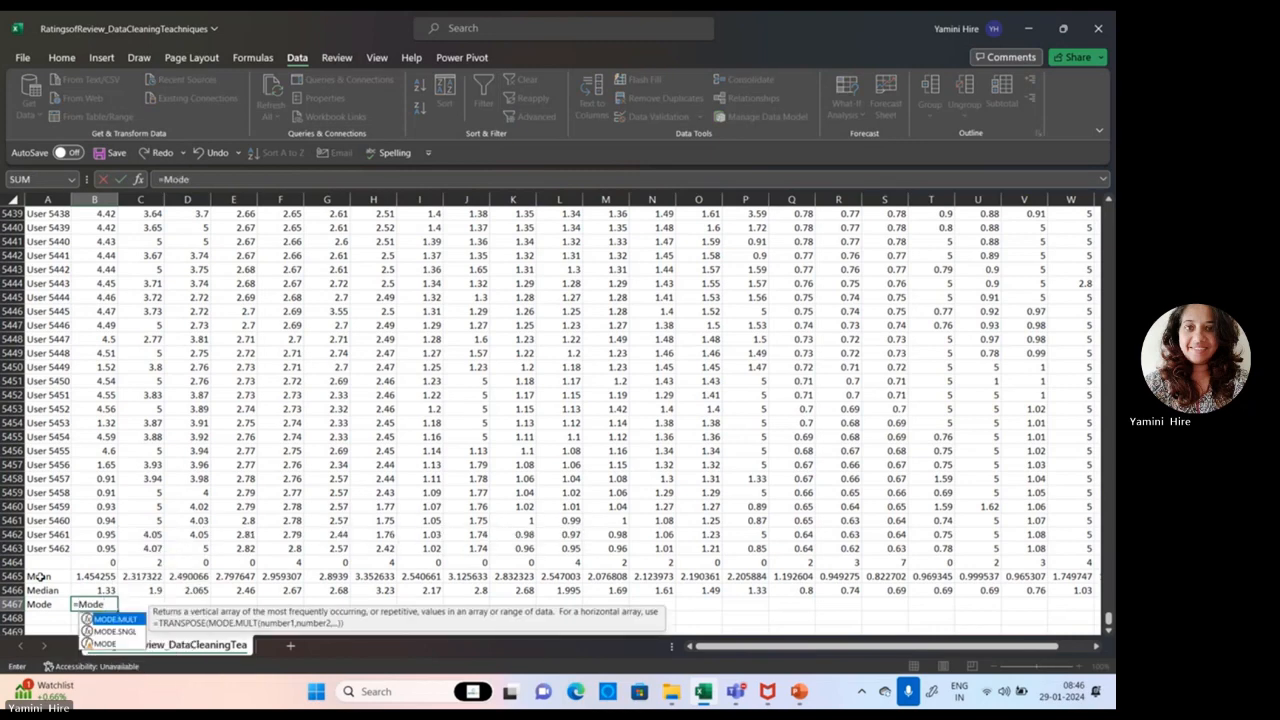
pyautogui.write('(')
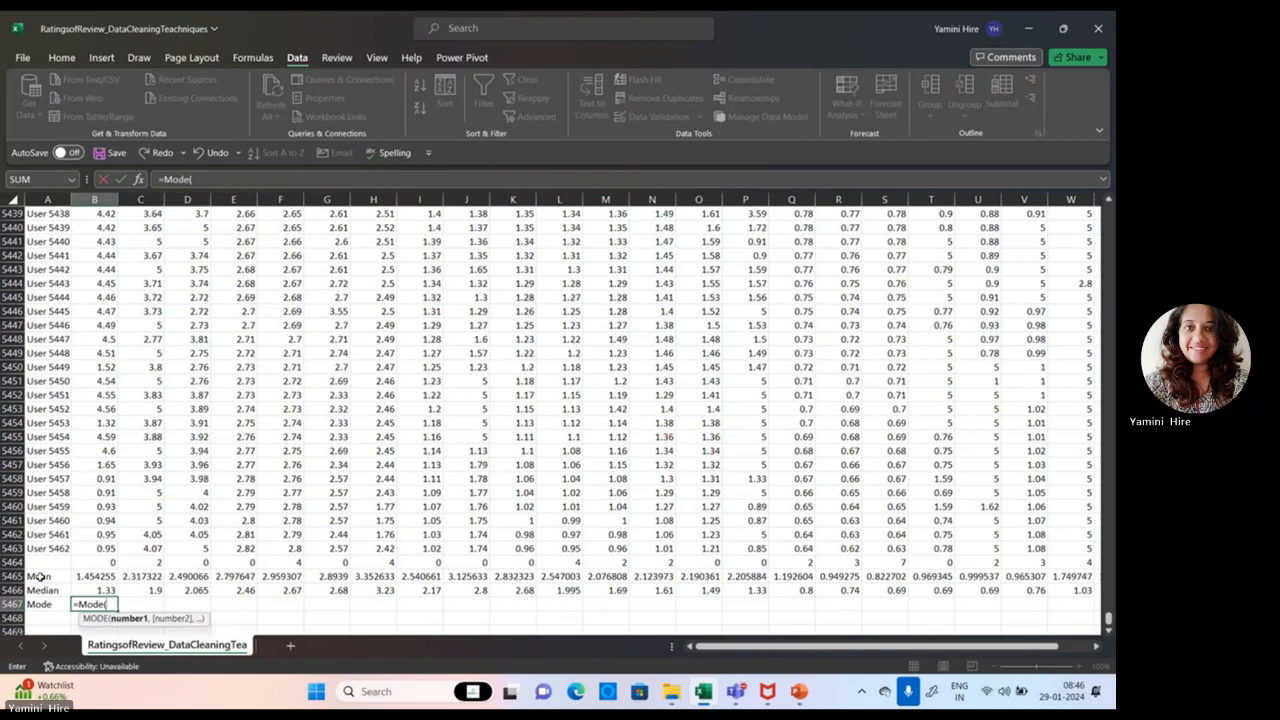
pyautogui.write('B2:B5463')
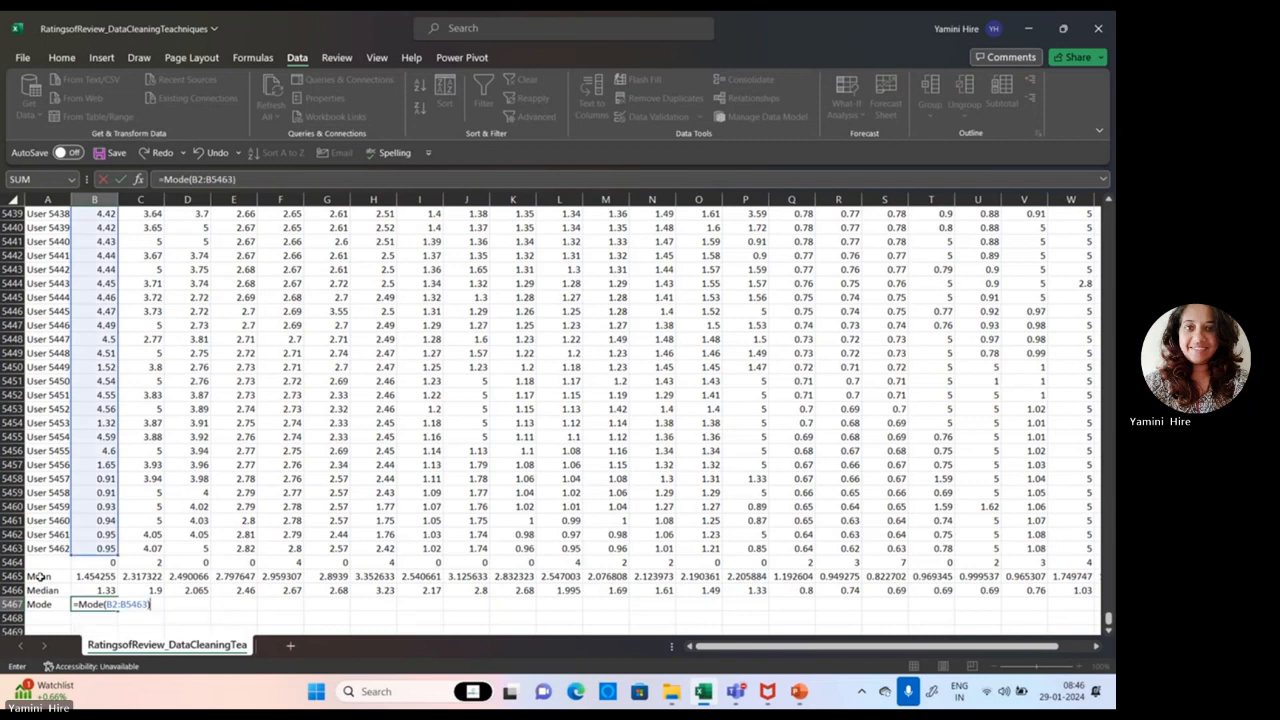
pyautogui.press('Return')
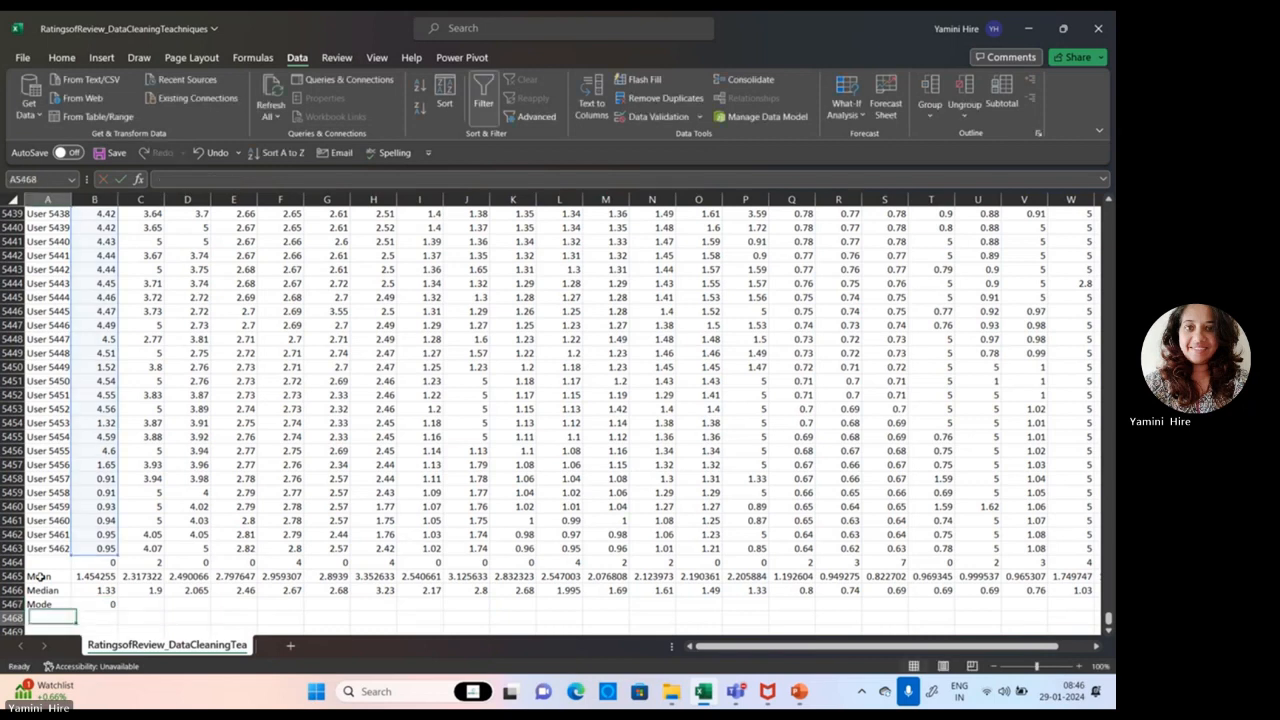
pyautogui.click(95, 605)
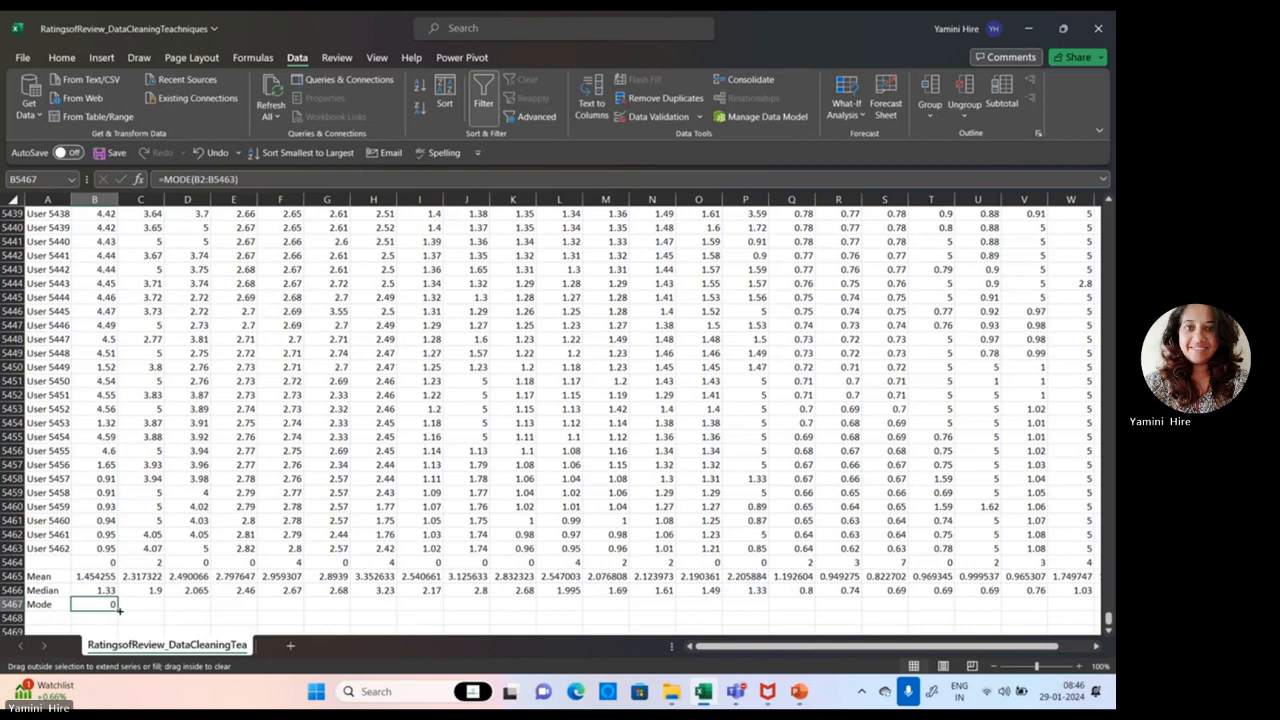
pyautogui.click(119, 611)
pyautogui.moveTo(147, 605); pyautogui.dragTo(1096, 648)
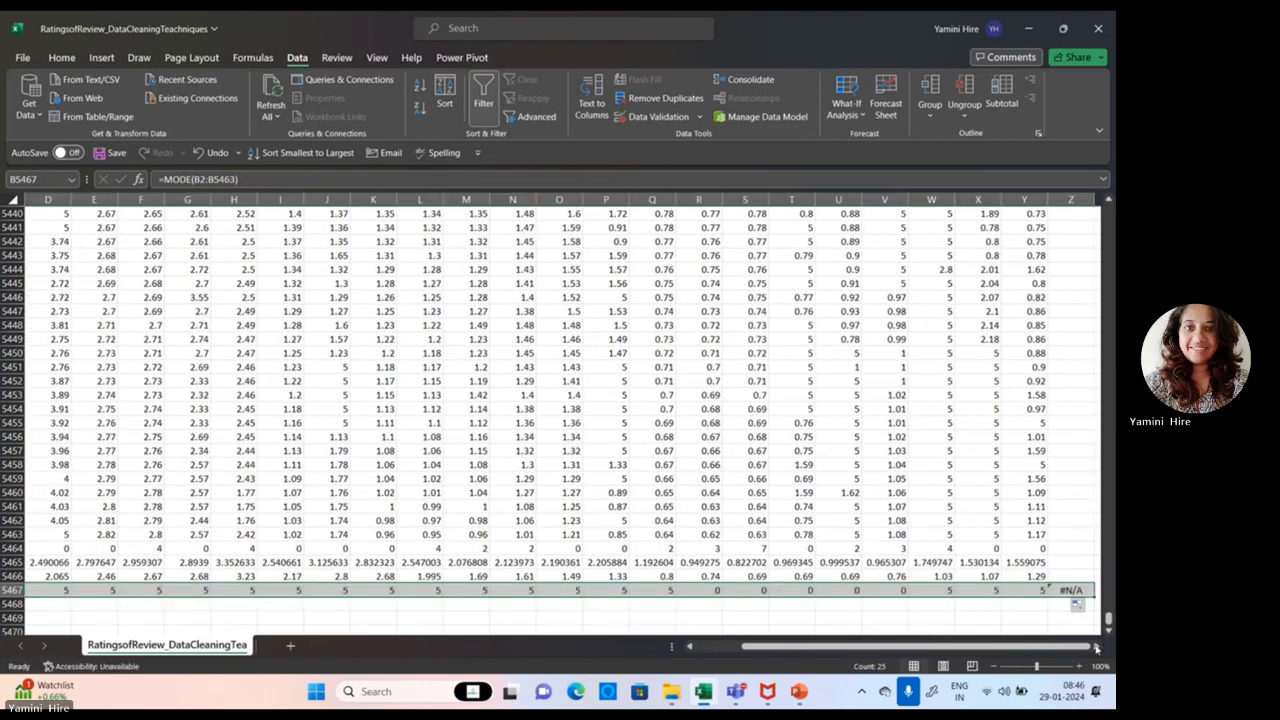
# Step: Switch to PowerPoint to consult the Descriptive Statistics slide, and return to the summary rows in Excel
pyautogui.click(798, 692)
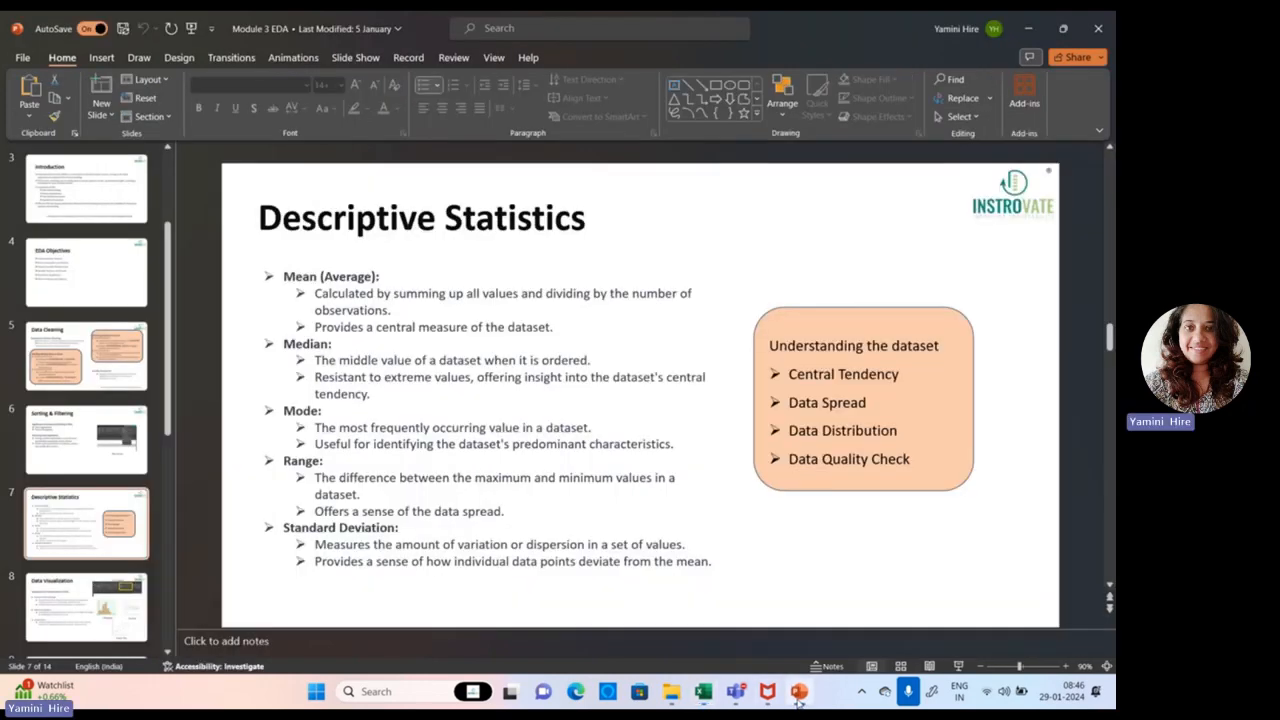
pyautogui.click(798, 700)
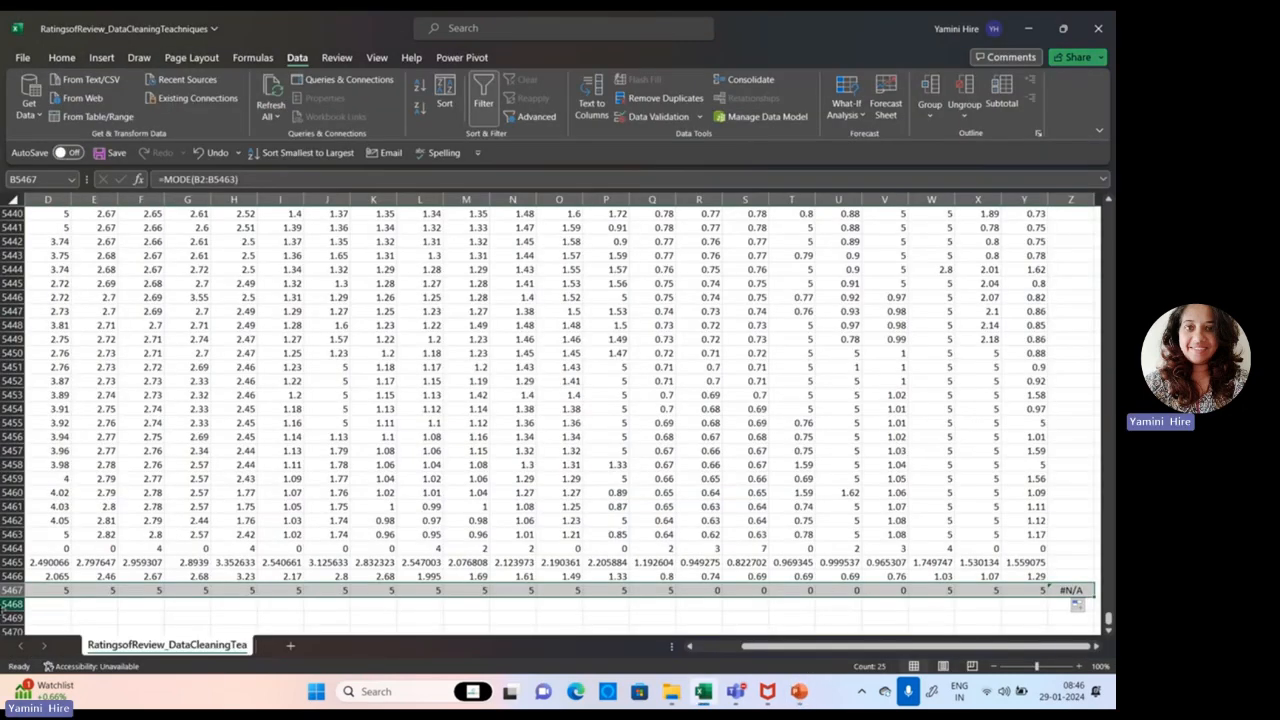
pyautogui.moveTo(826, 647); pyautogui.dragTo(781, 647)
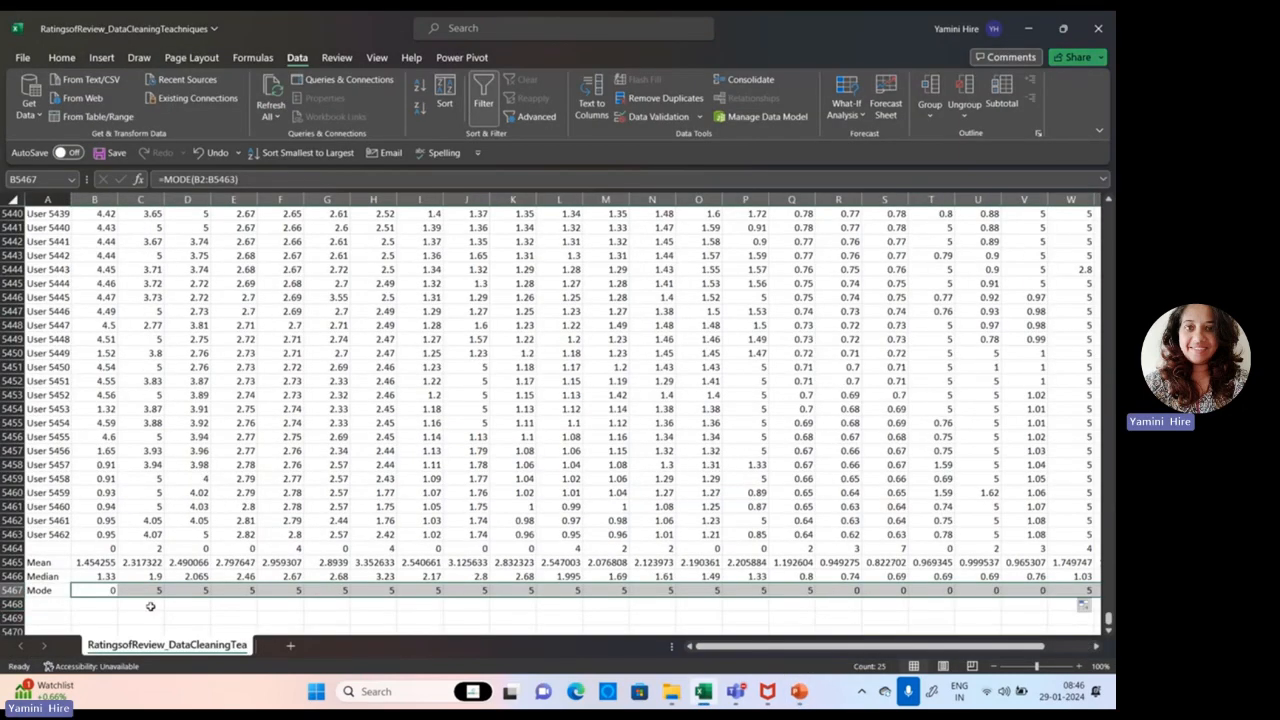
pyautogui.click(73, 604)
pyautogui.write('=range')
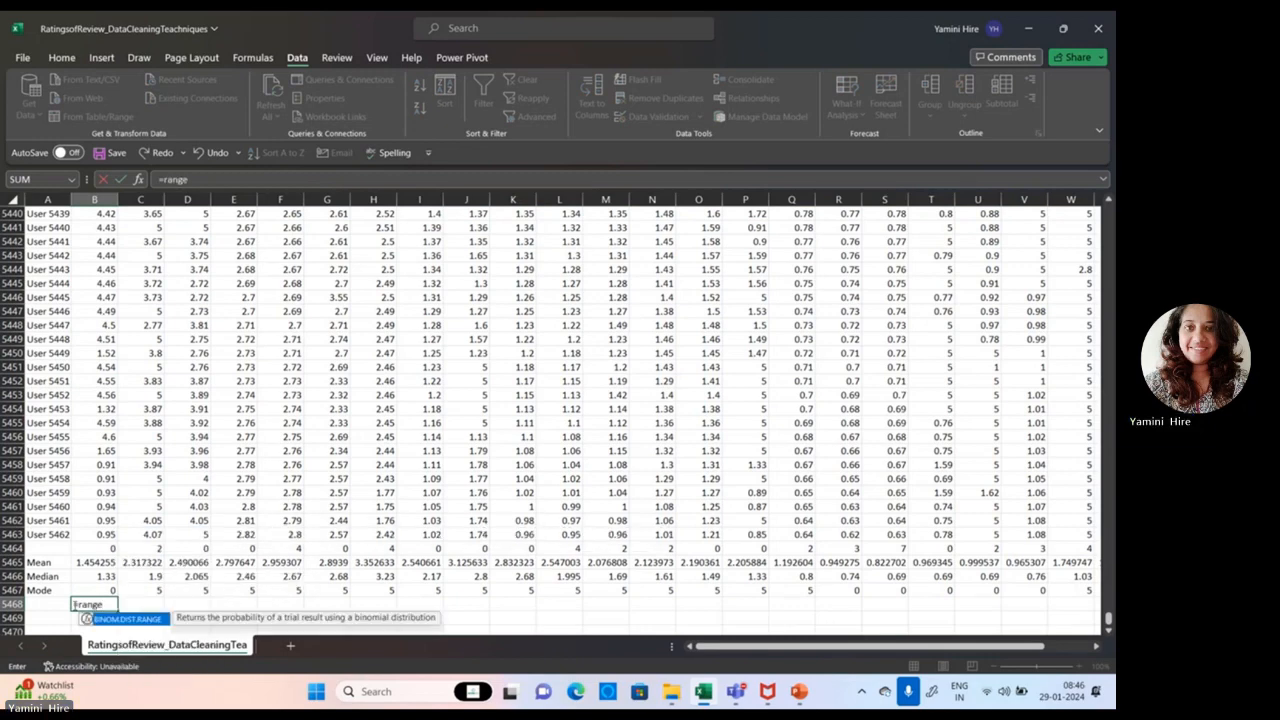
pyautogui.press('BackSpace')
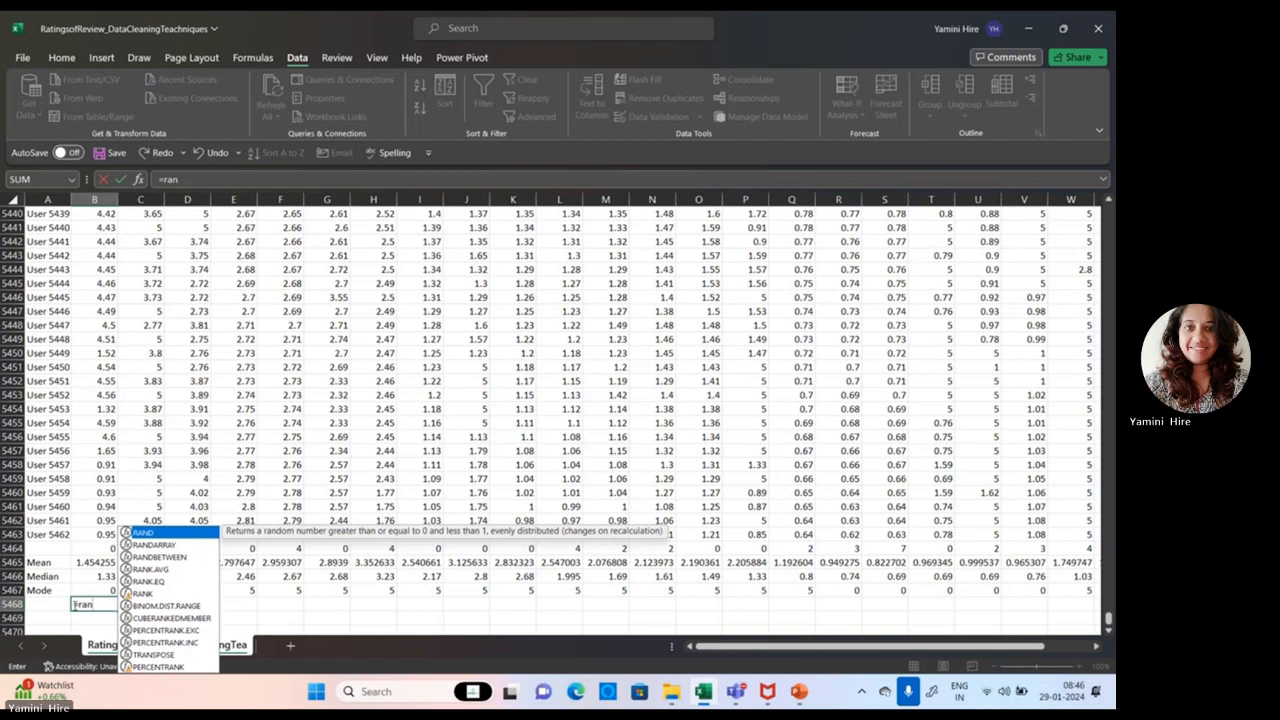
pyautogui.press('BackSpace')
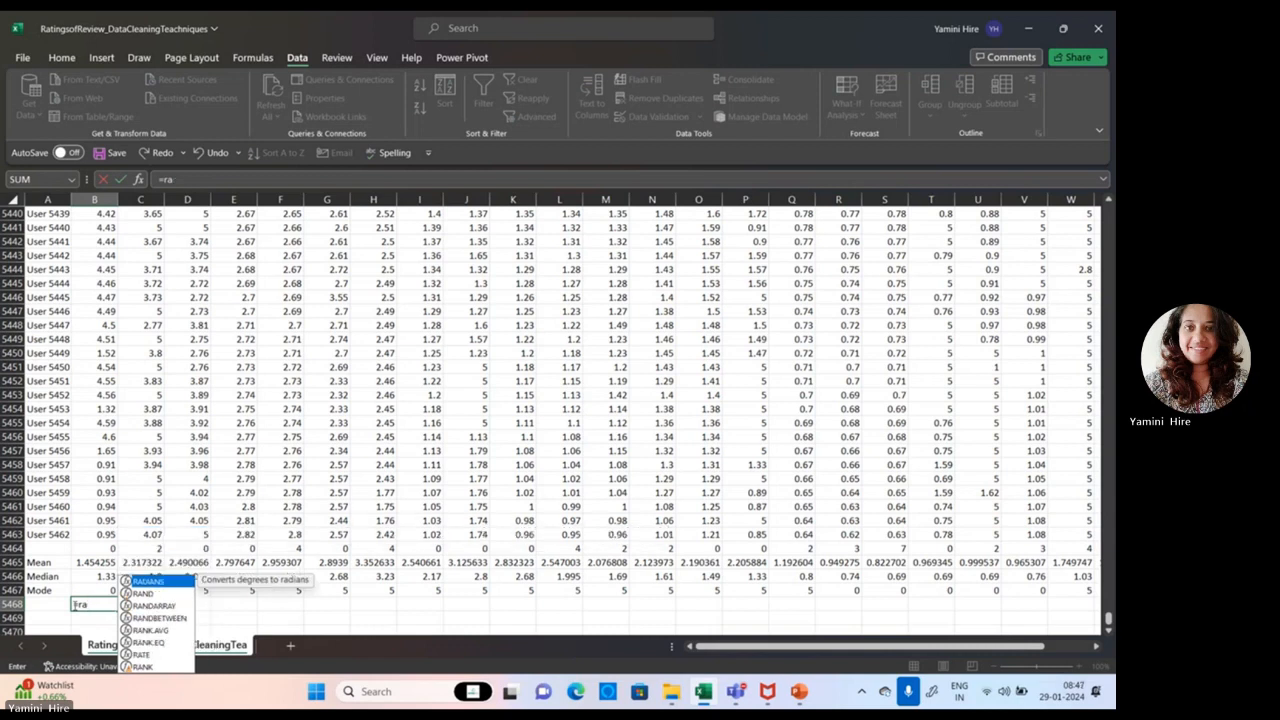
pyautogui.press('BackSpace')
pyautogui.press('BackSpace')
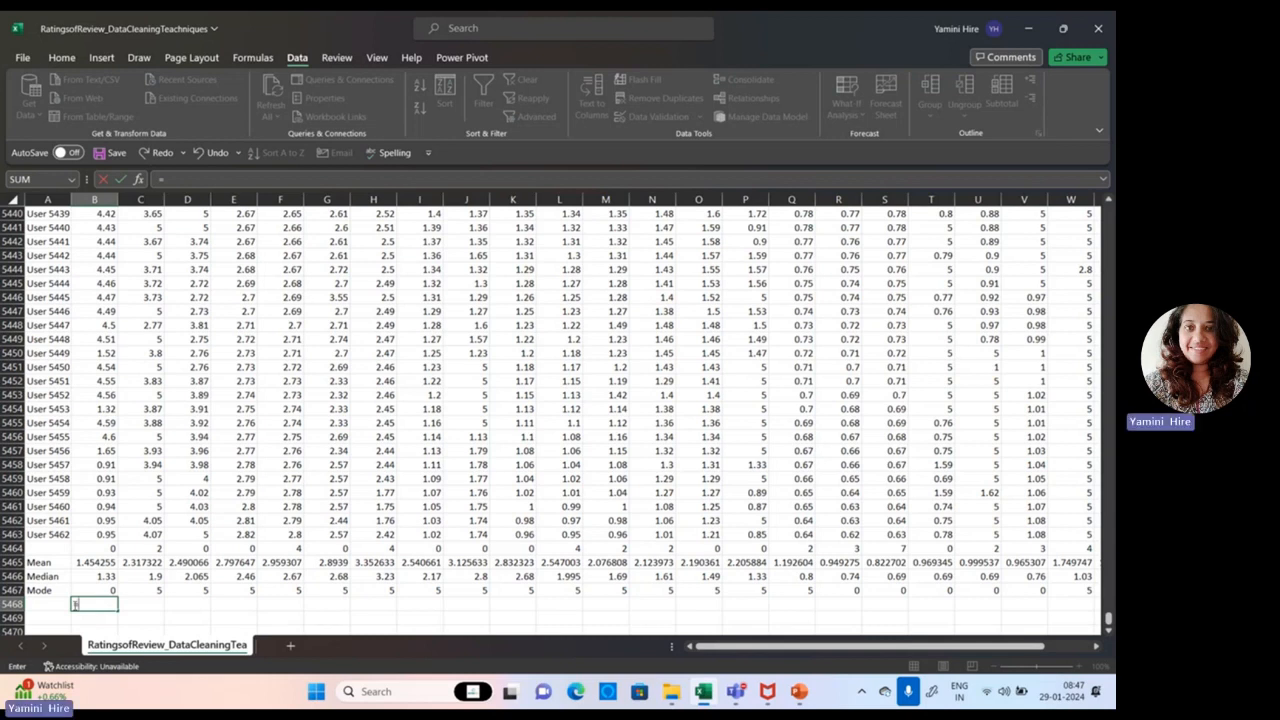
# Step: Enter =MAX(B2:B5462)-MIN(B2:B5462) in cell B5468 and label the row Range in cell A5468
pyautogui.write('Max')
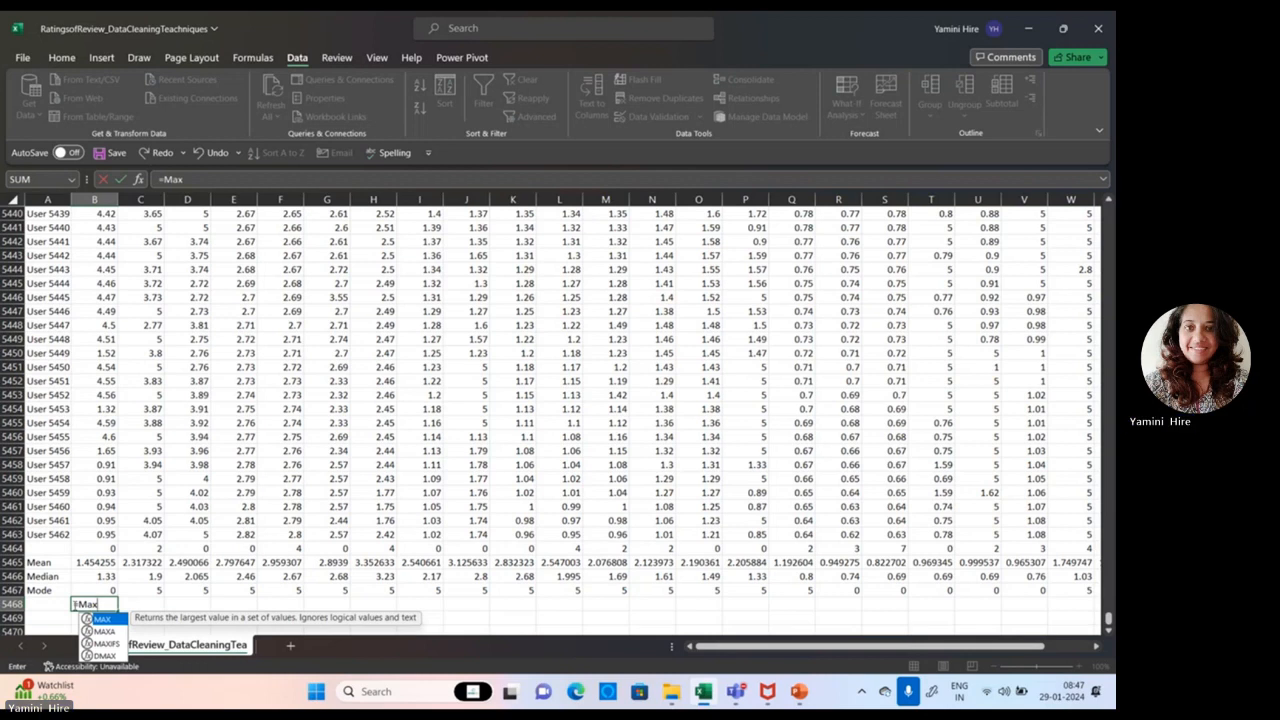
pyautogui.write('(')
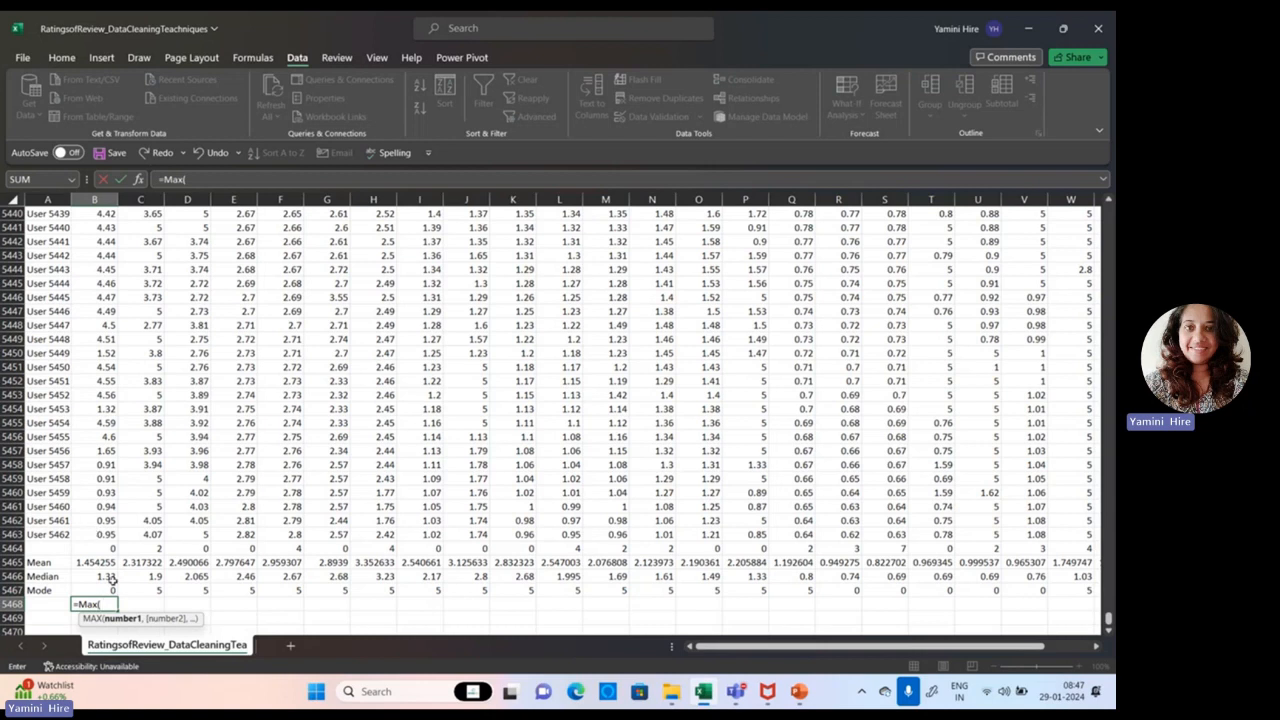
pyautogui.write('B2')
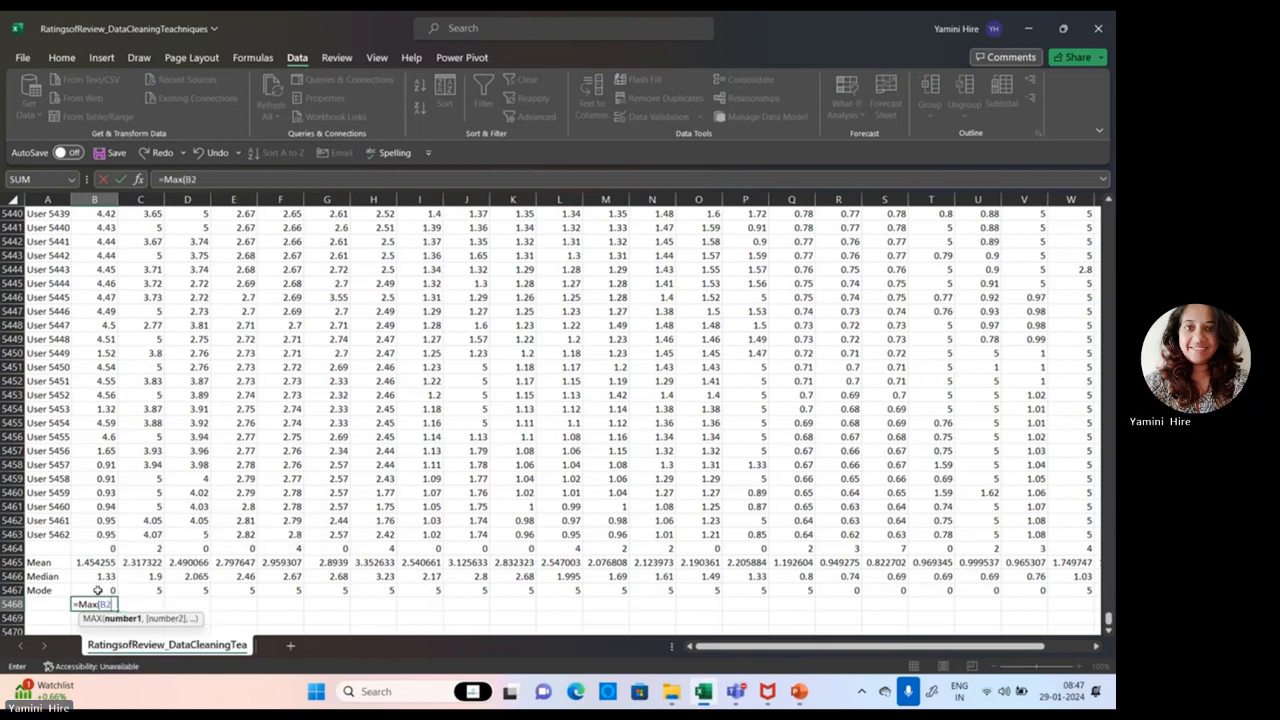
pyautogui.write(':B5462')
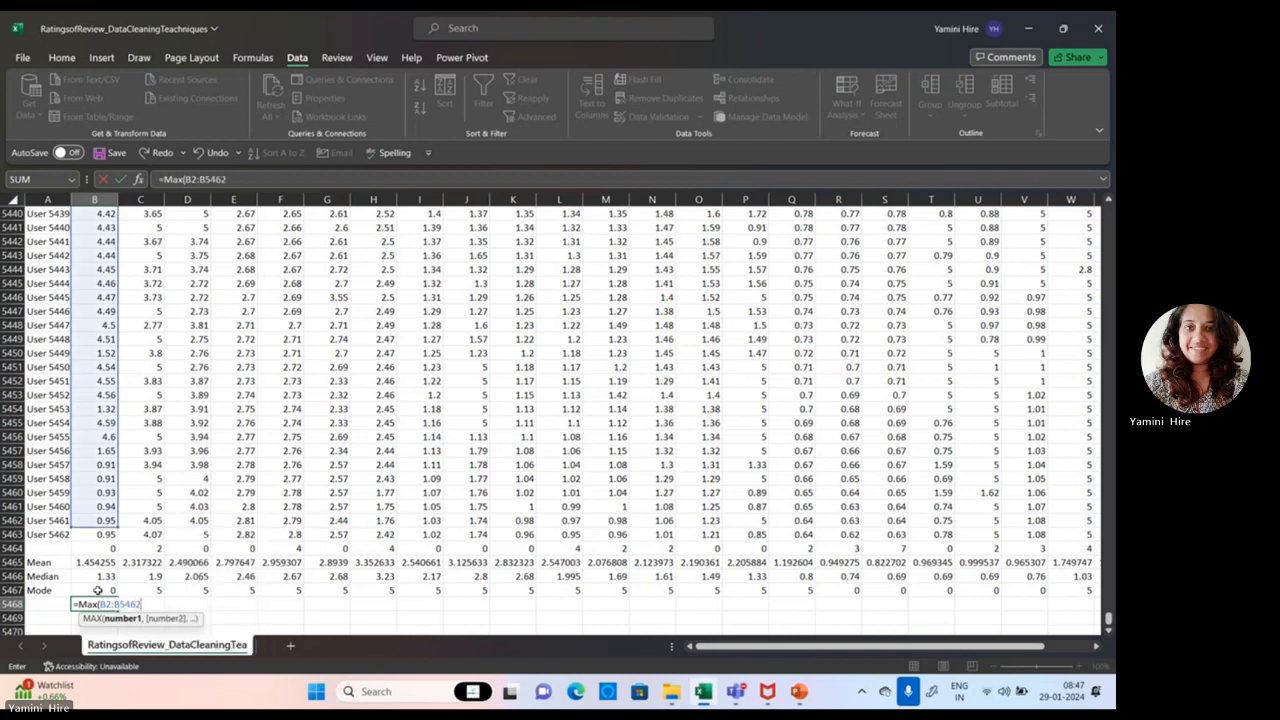
pyautogui.write(')')
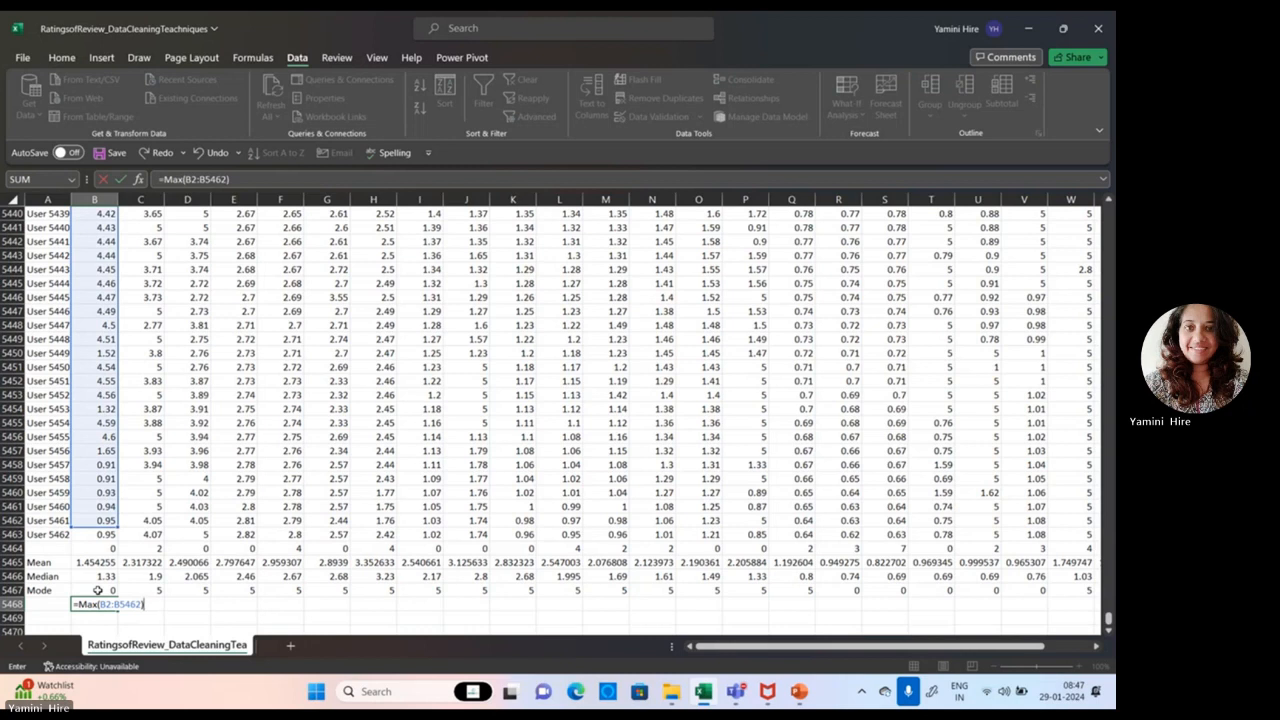
pyautogui.write('-Mi')
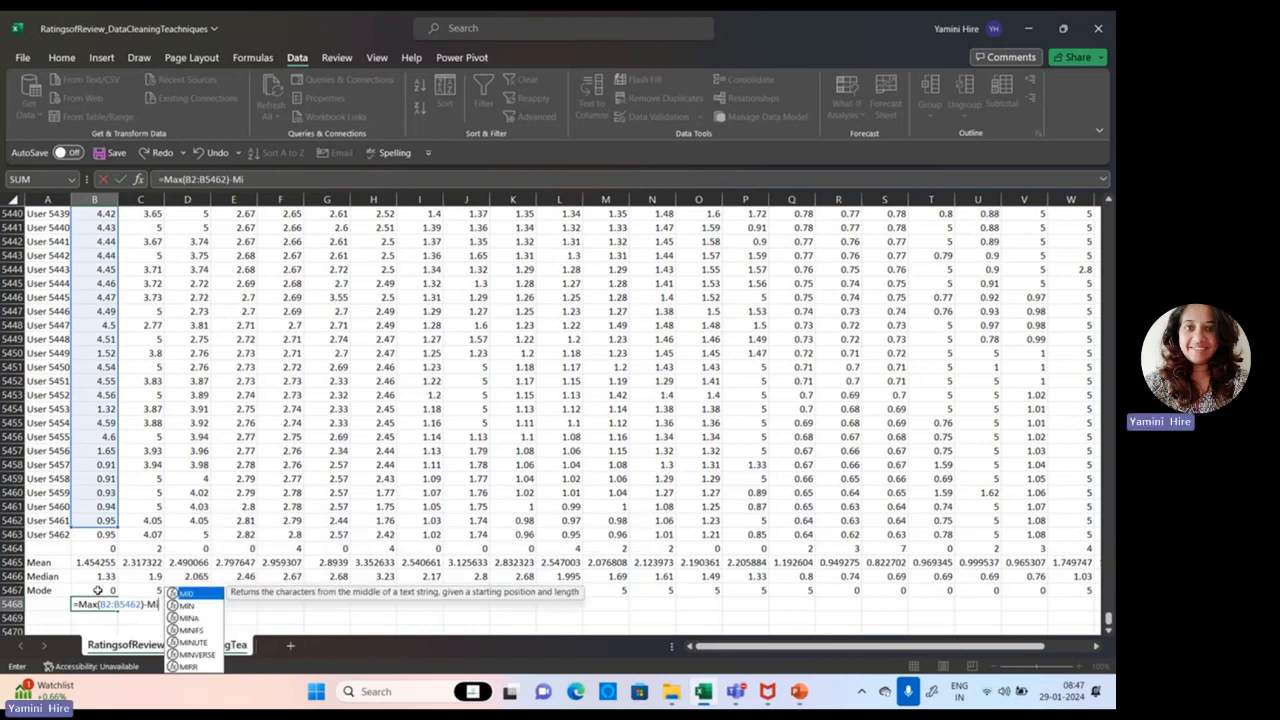
pyautogui.write('n(')
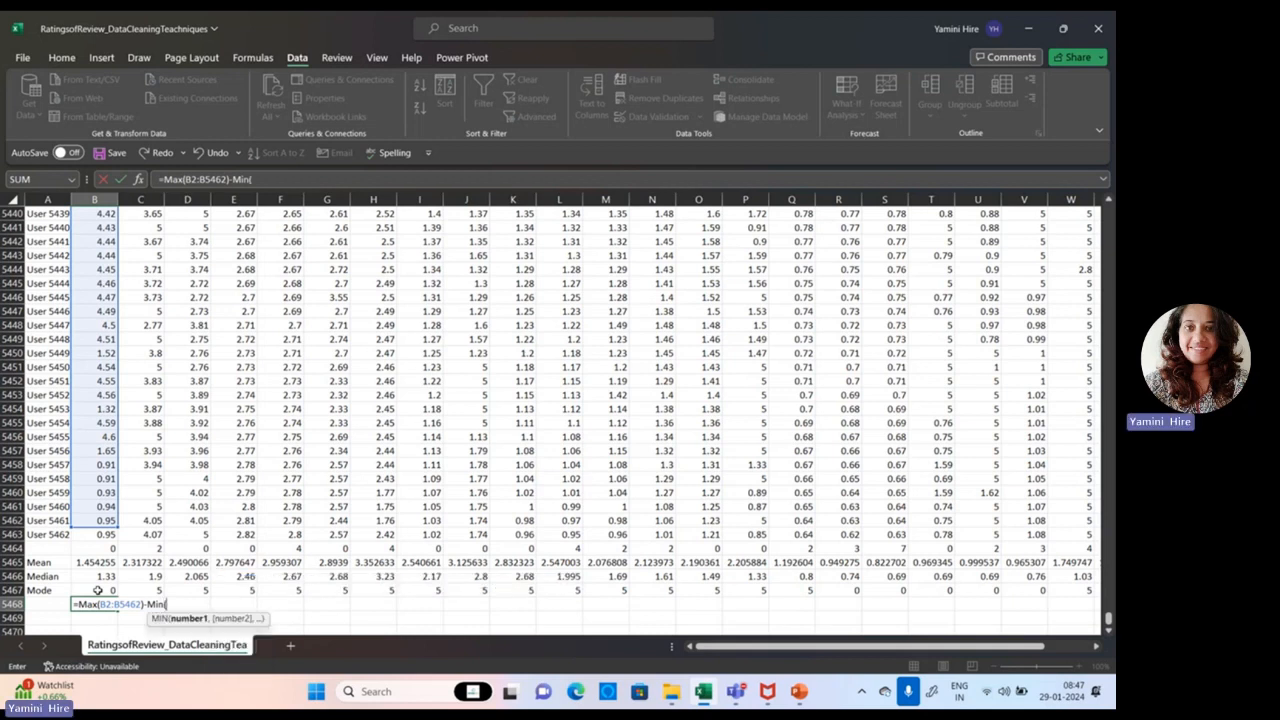
pyautogui.write('B2')
pyautogui.write(':')
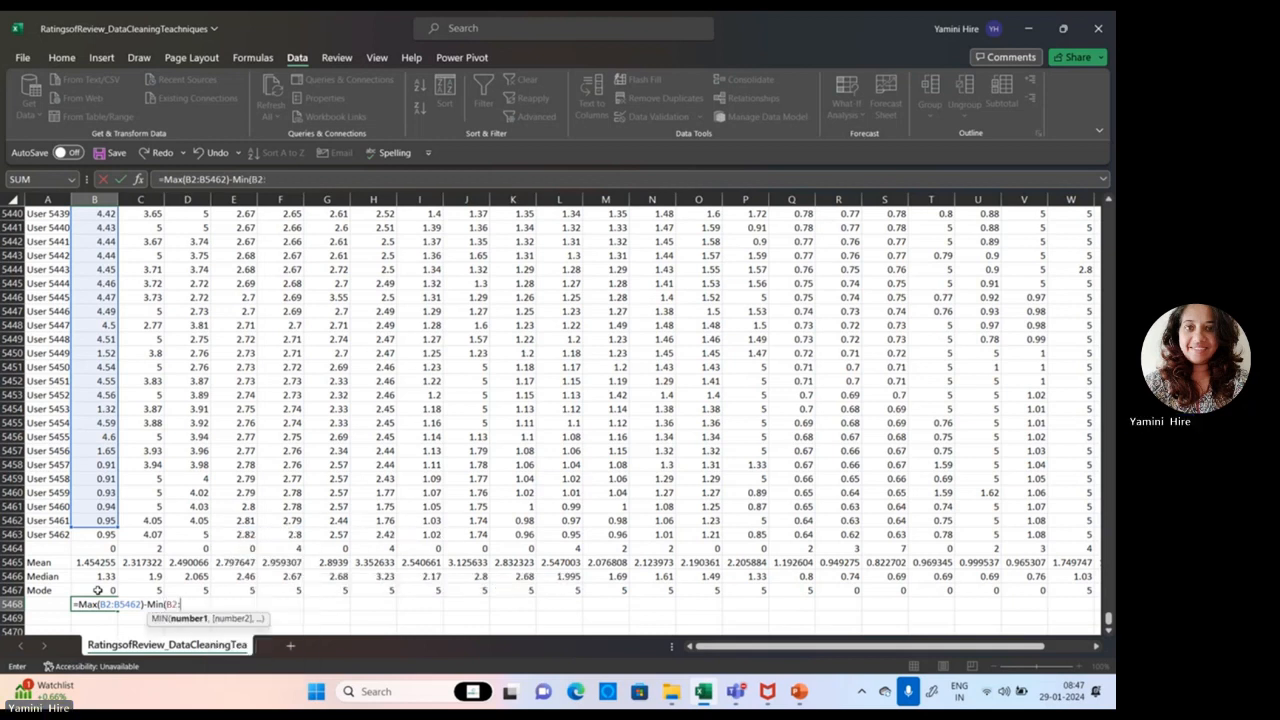
pyautogui.write('B5462')
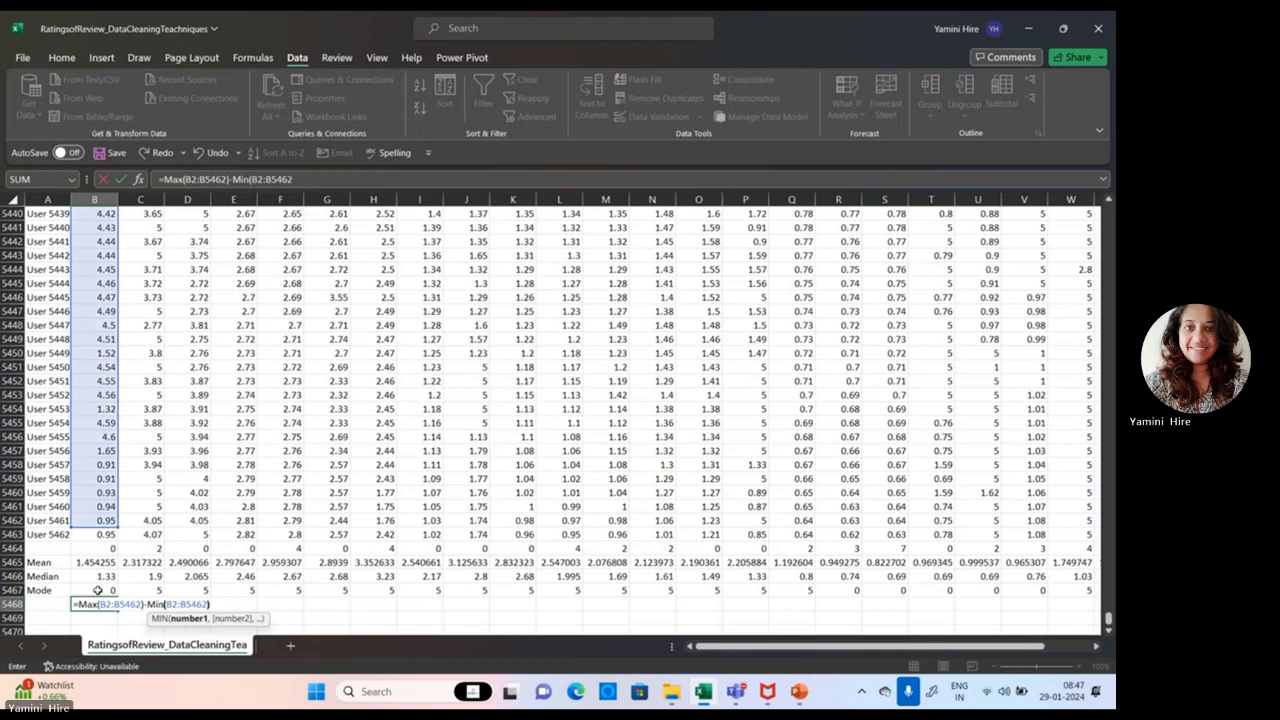
pyautogui.press('Return')
pyautogui.write('\\')
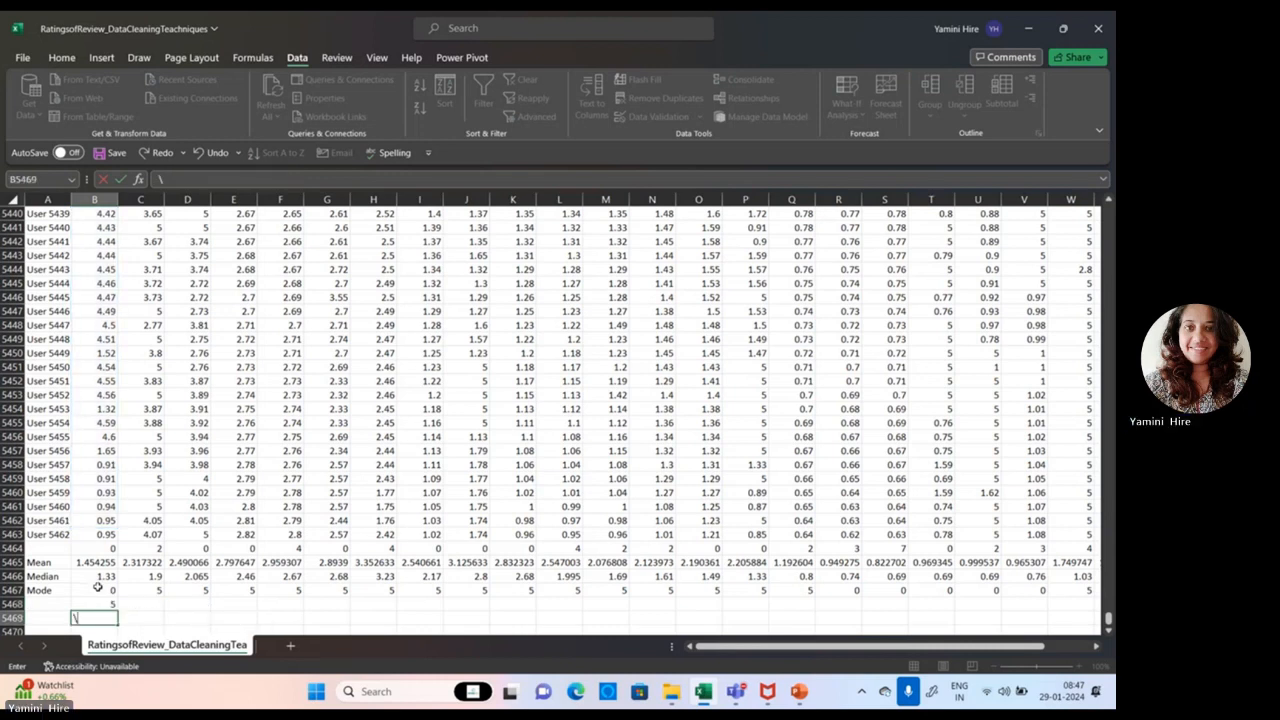
pyautogui.press('Escape')
pyautogui.click(36, 605)
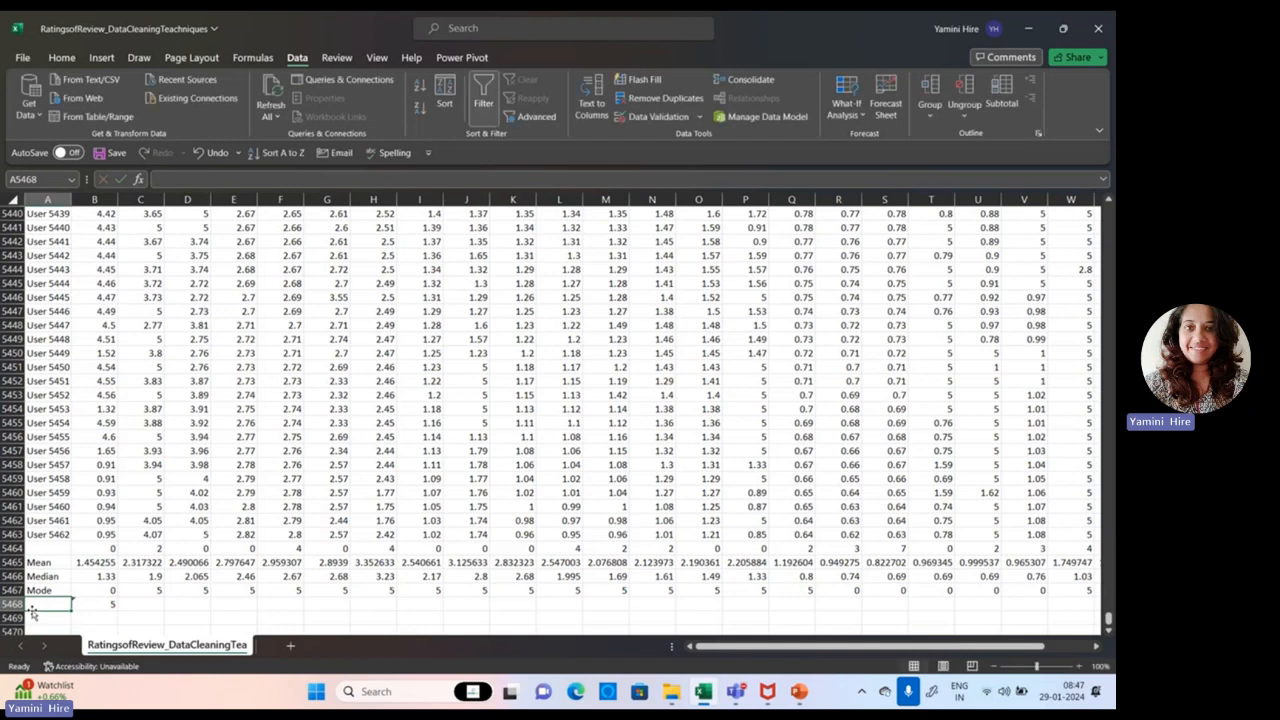
pyautogui.write('Range')
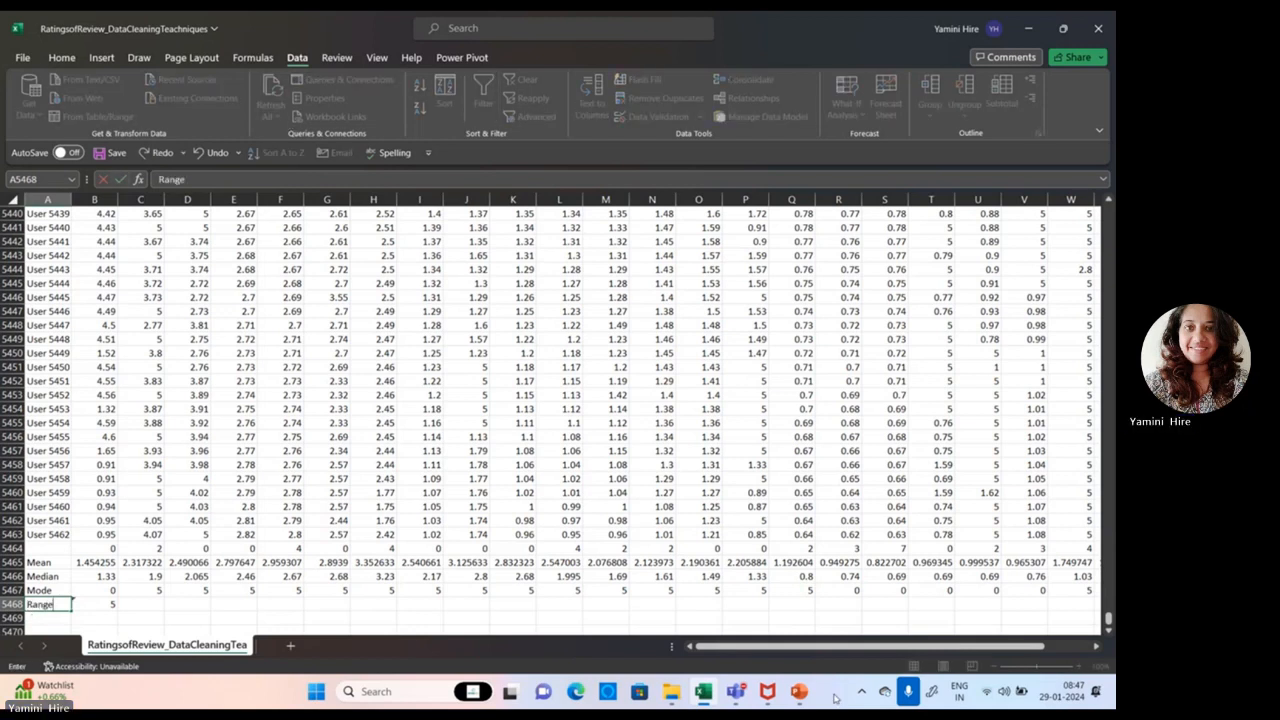
# Step: Switch to PowerPoint and present the Descriptive Statistics slide in full screen
pyautogui.click(797, 700)
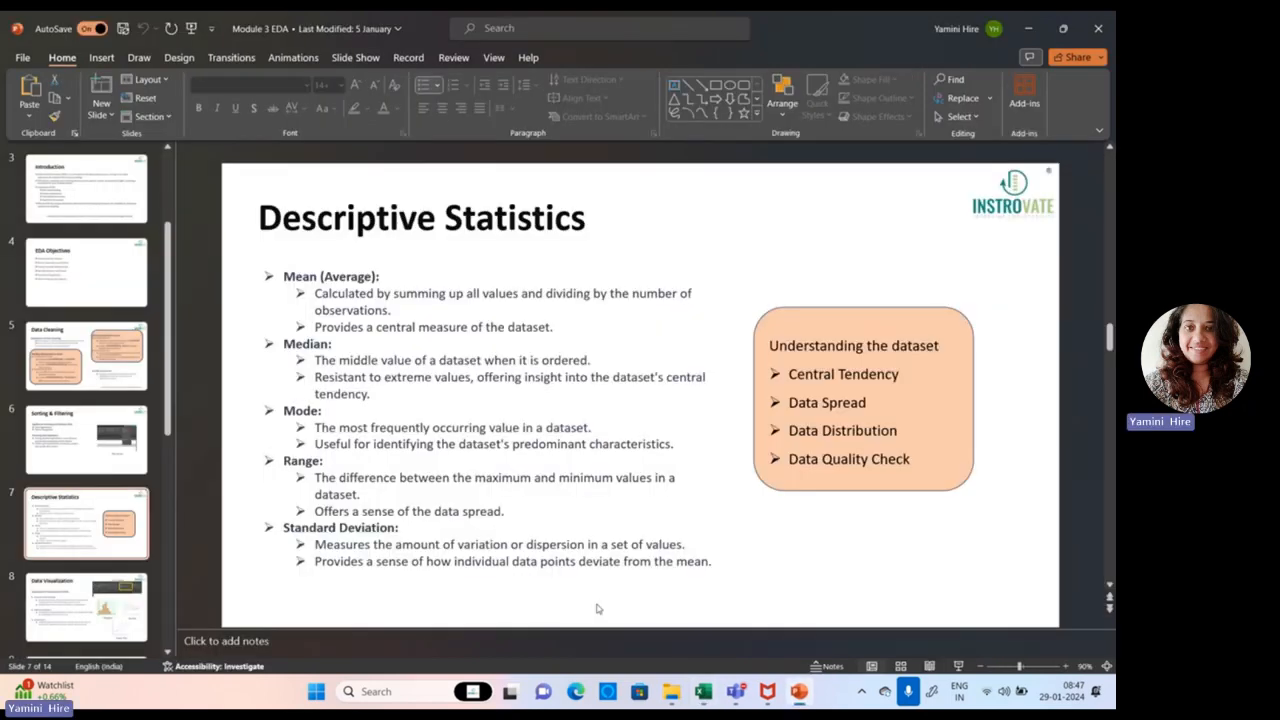
pyautogui.hotkey('shift', 'F5')
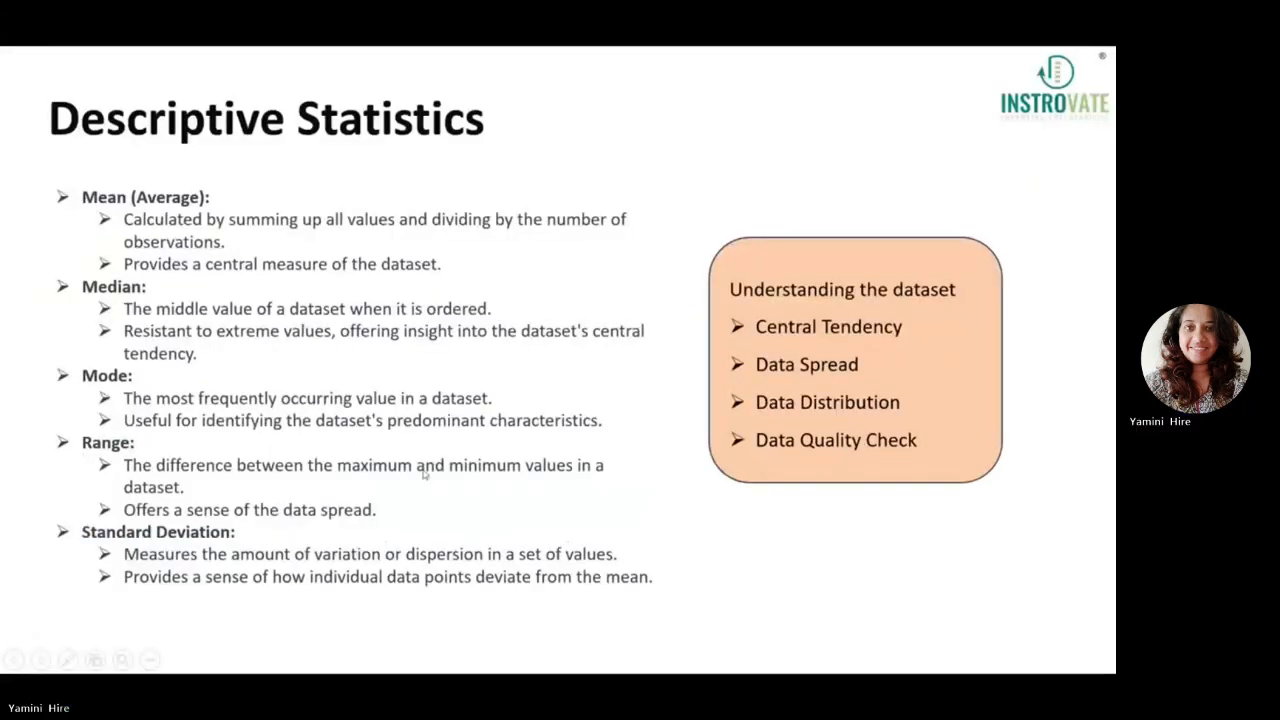
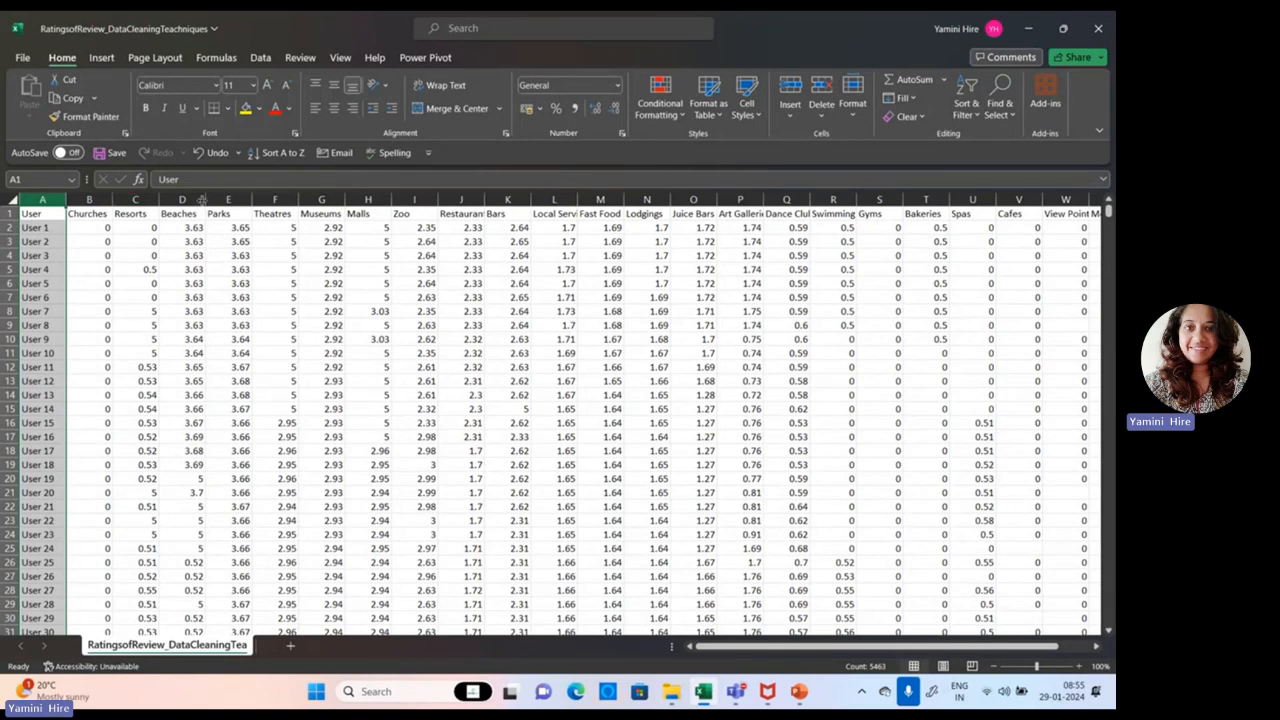
# Step: Insert a histogram chart from the User and Beaches columns
pyautogui.keyDown('ctrl'); pyautogui.click(188, 199); pyautogui.keyUp('ctrl')
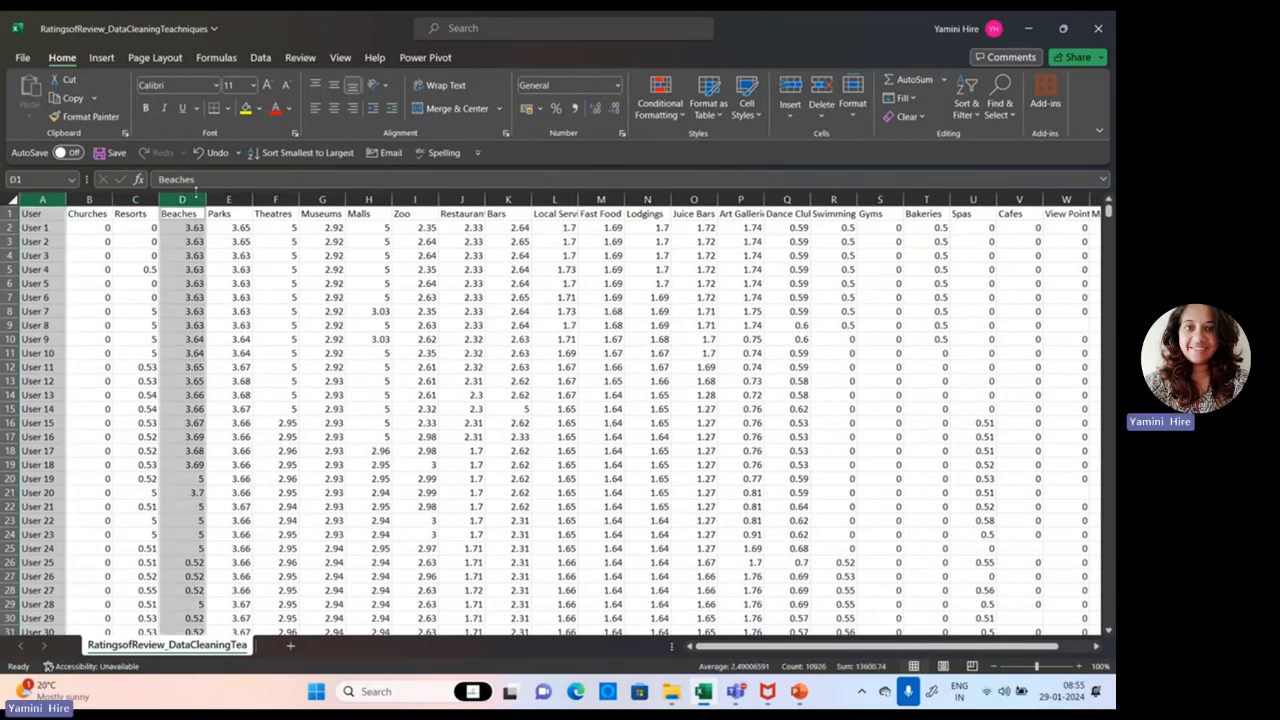
pyautogui.click(104, 60)
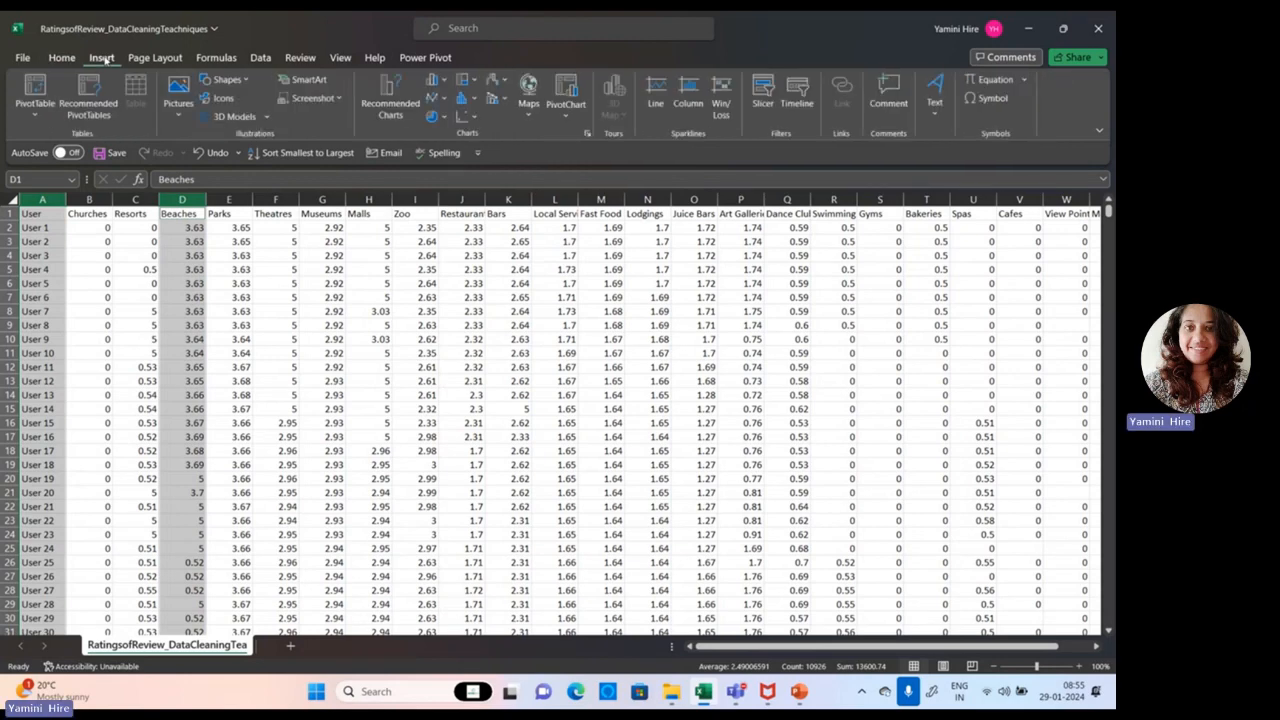
pyautogui.click(473, 101)
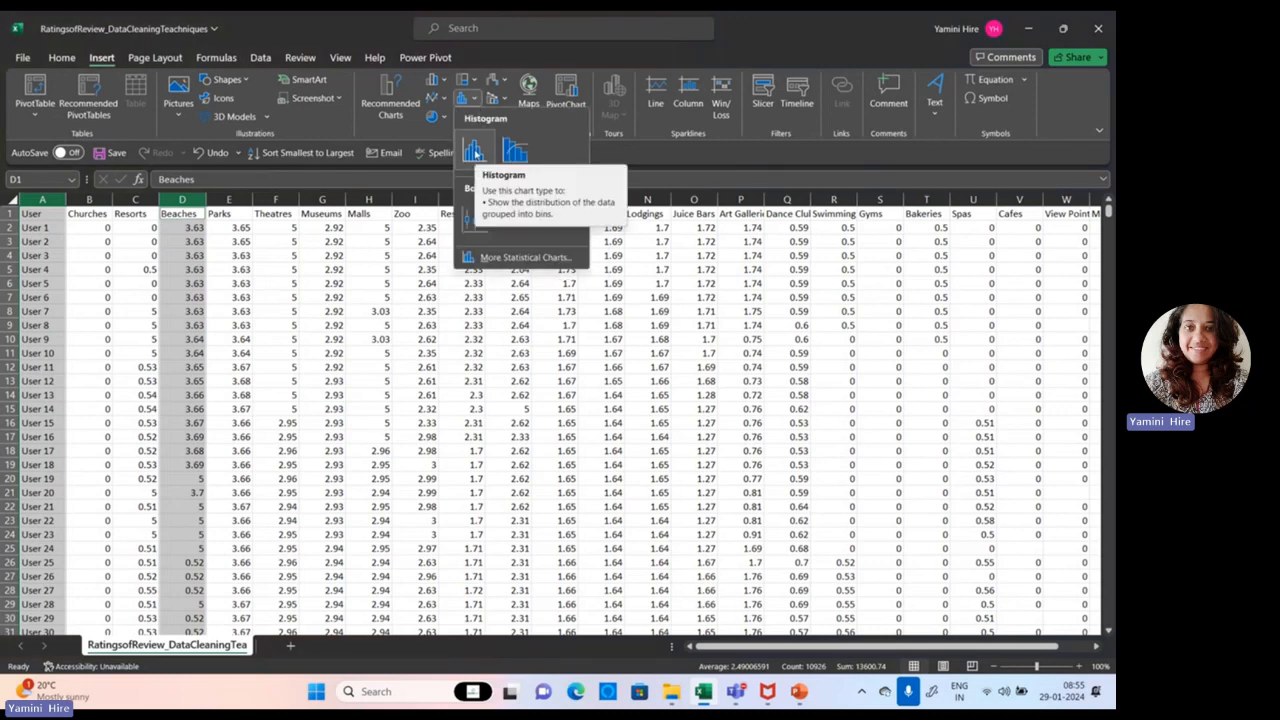
pyautogui.click(473, 150)
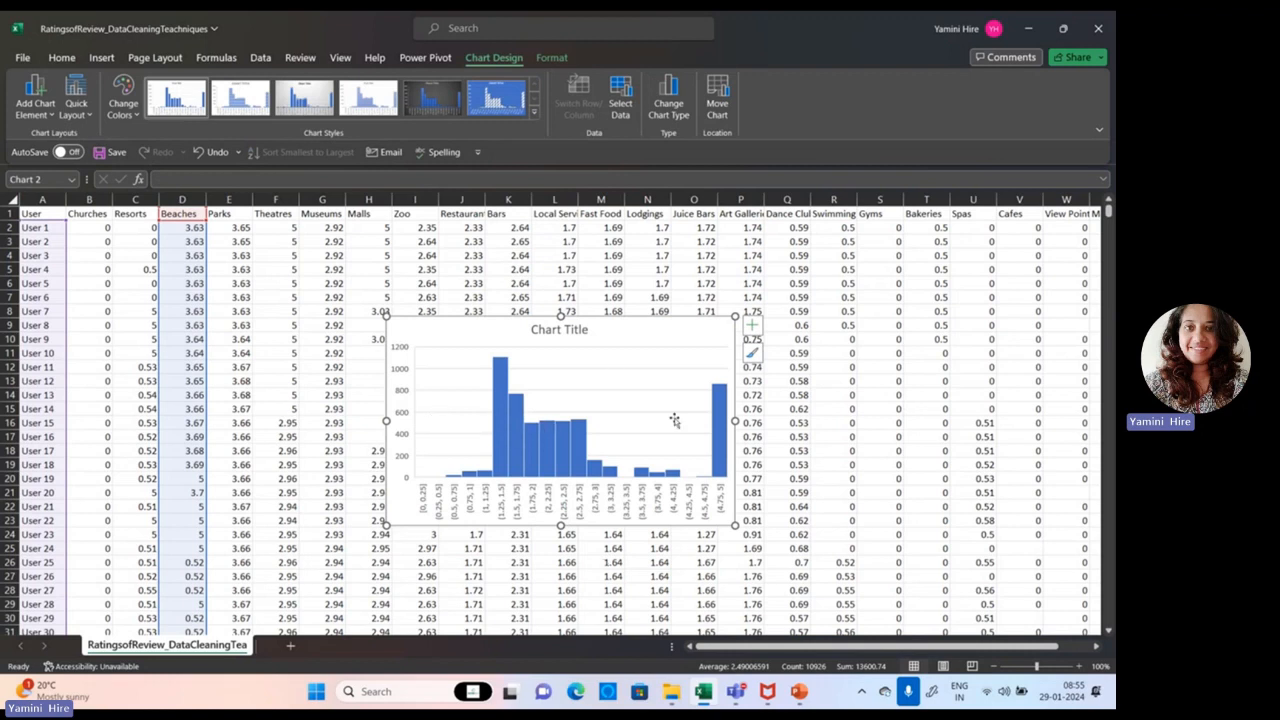
# Step: Add axis titles and data labels to the histogram, leaving the legend off
pyautogui.click(751, 325)
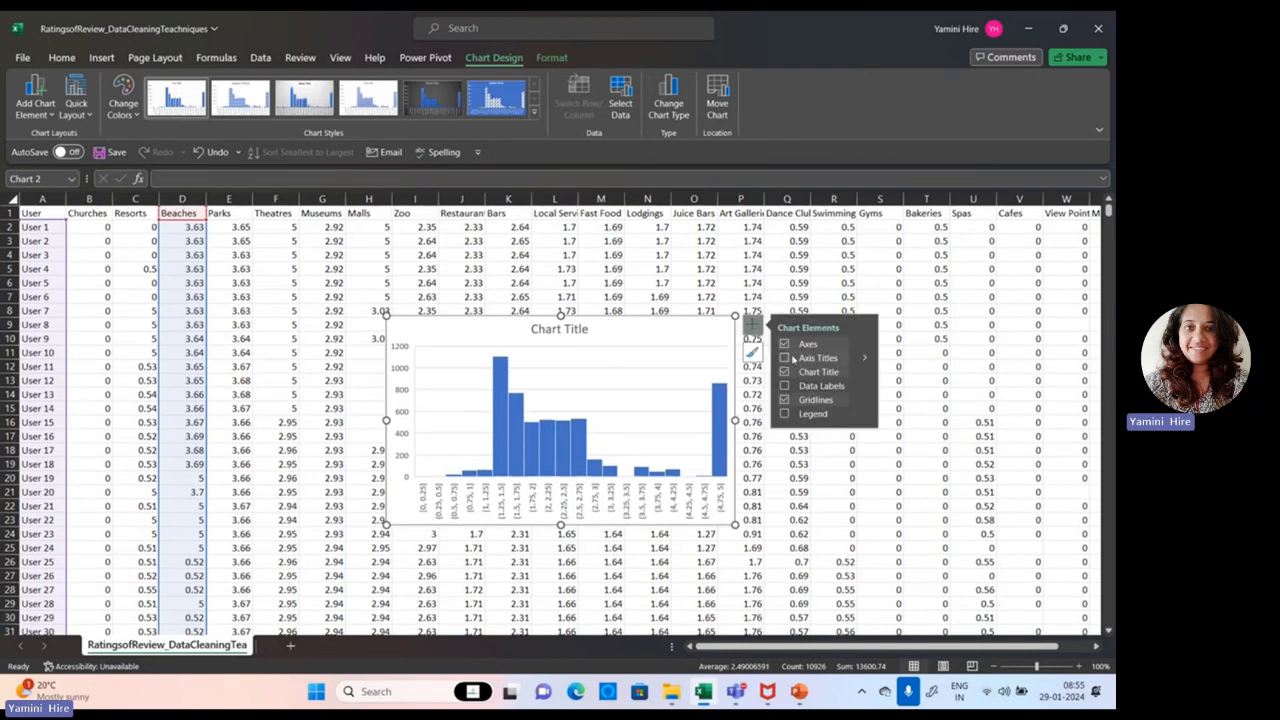
pyautogui.click(784, 358)
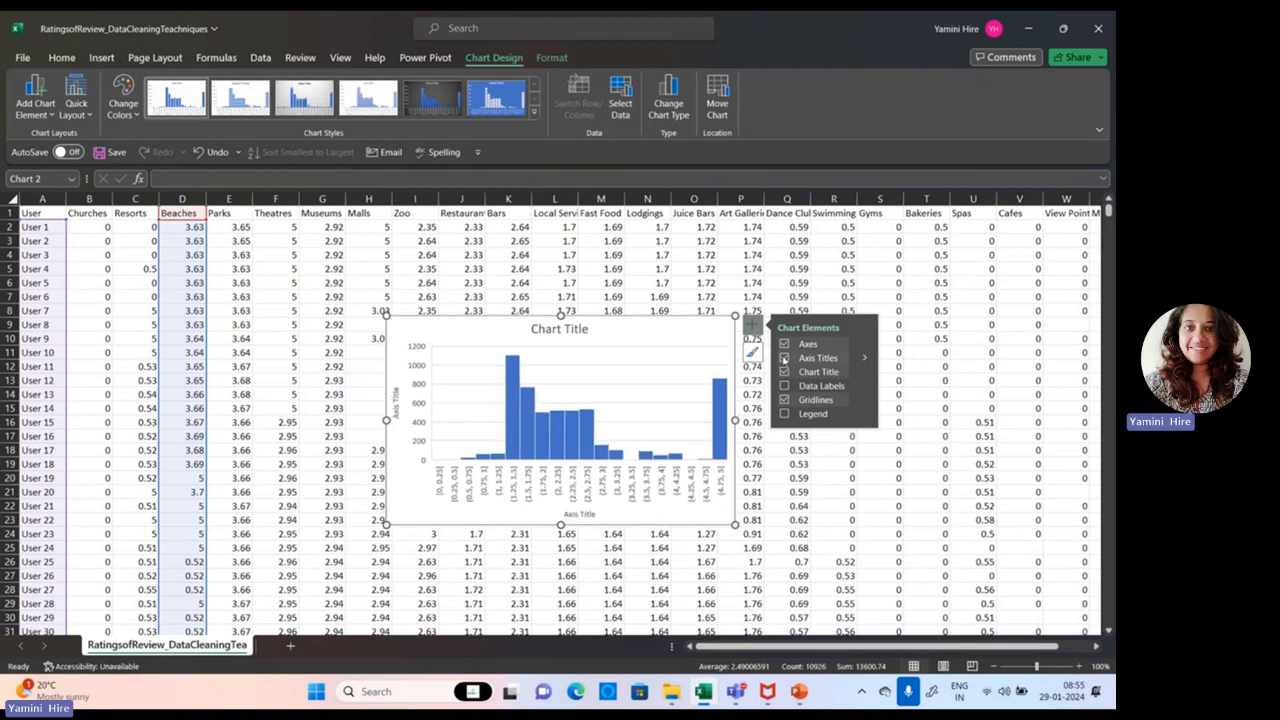
pyautogui.click(784, 386)
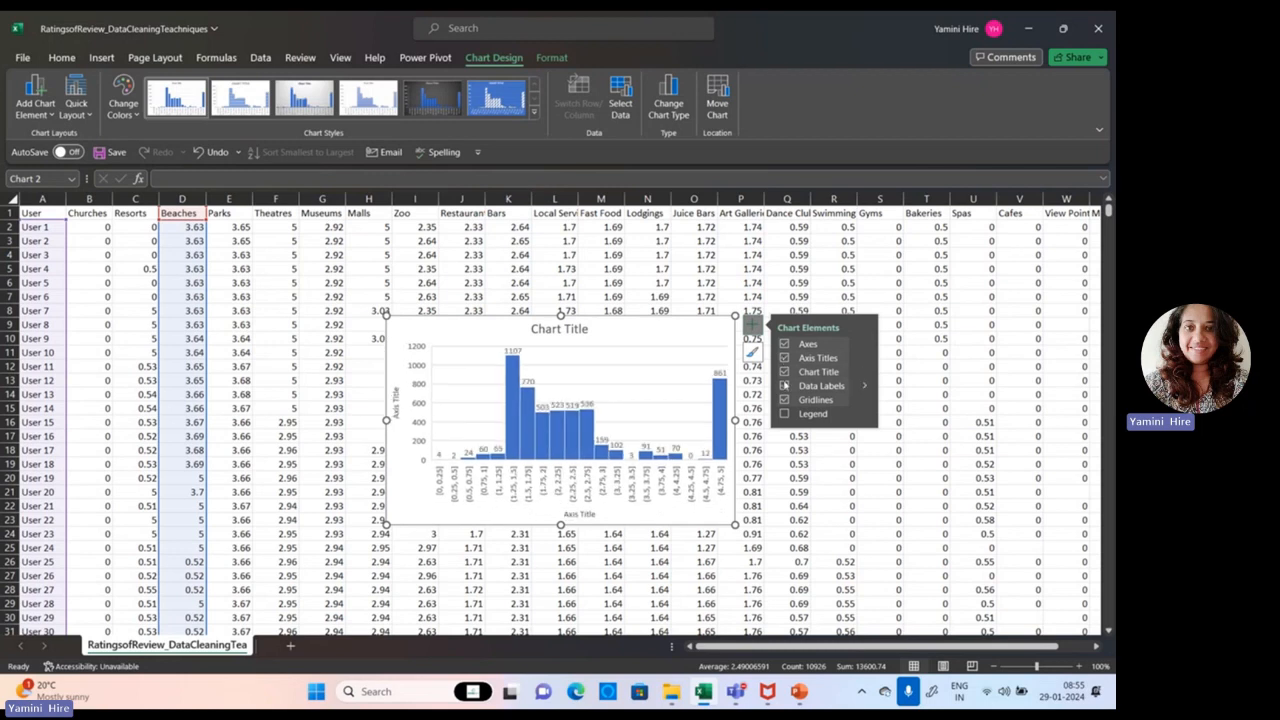
pyautogui.click(784, 414)
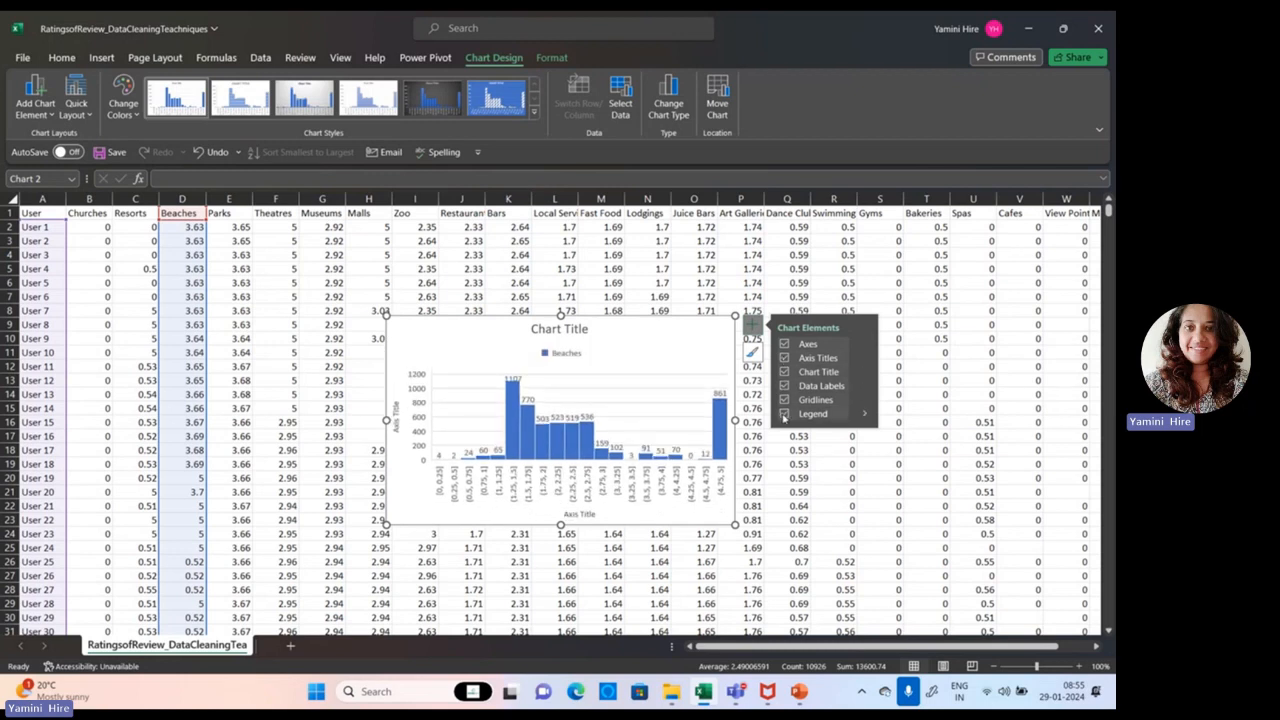
pyautogui.click(784, 414)
# Step: Change the histogram's chart title to Beaches
pyautogui.doubleClick(553, 330)
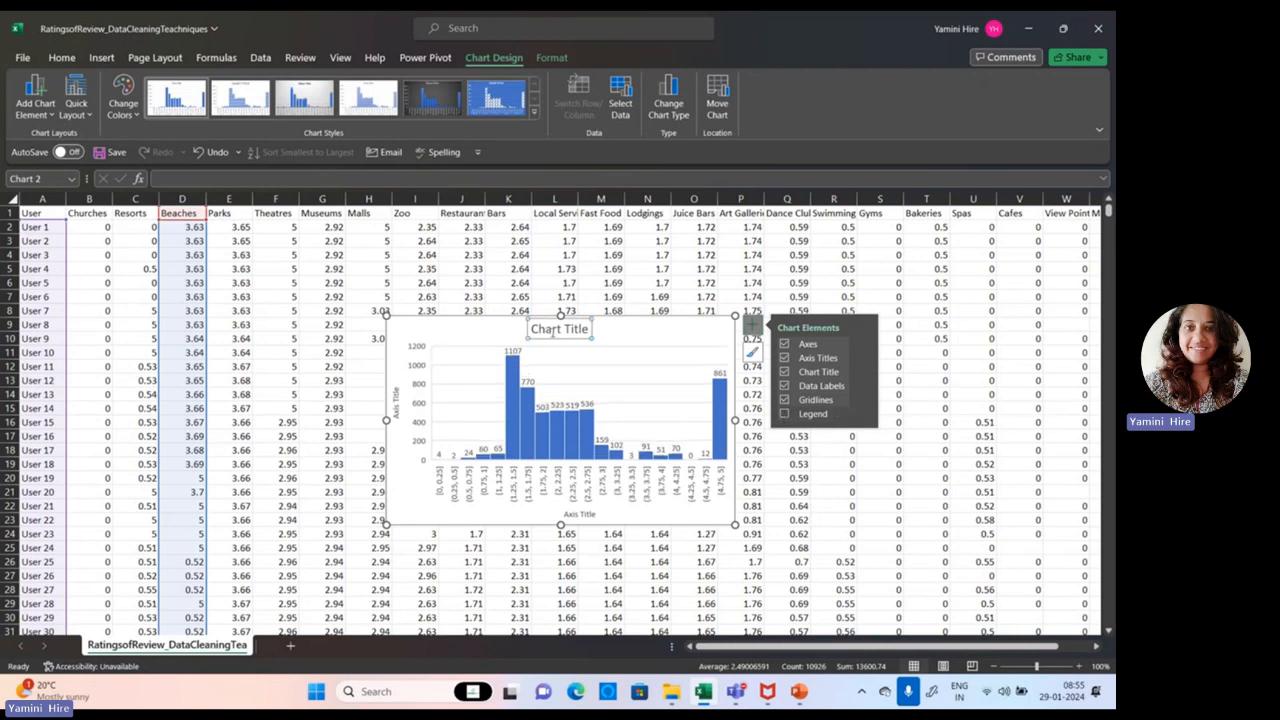
pyautogui.moveTo(590, 330); pyautogui.dragTo(527, 332)
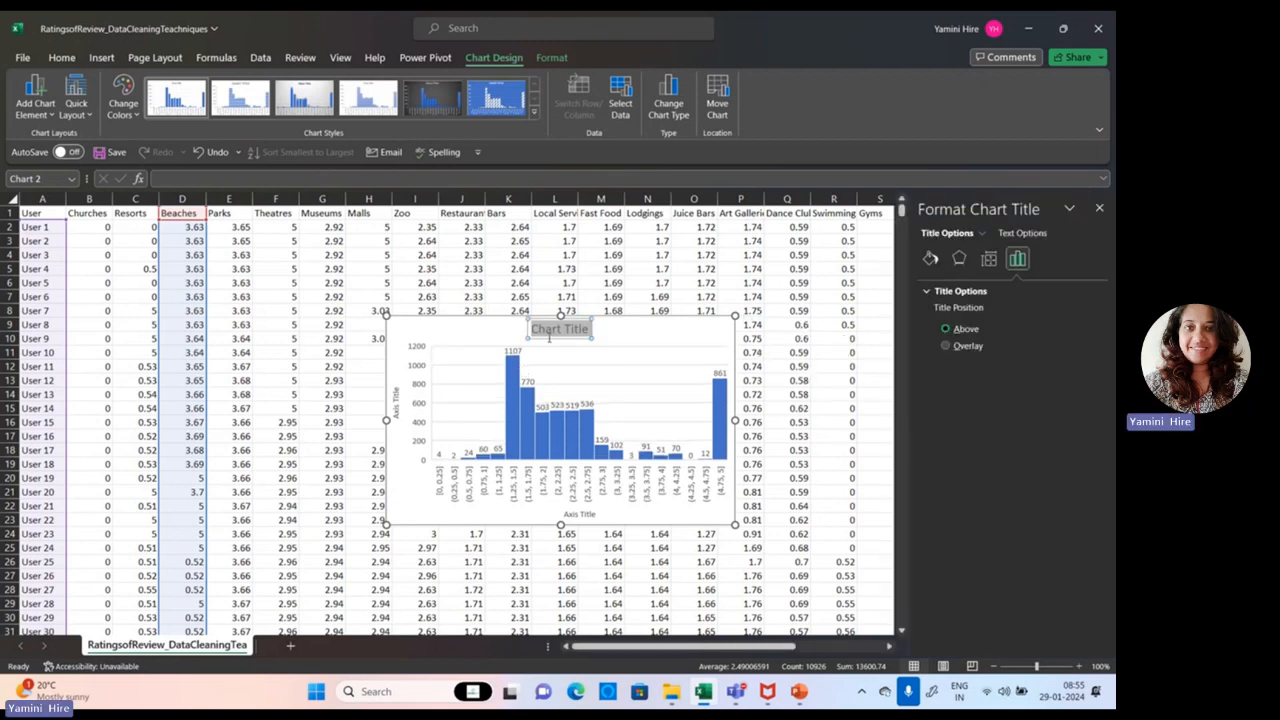
pyautogui.write('Be')
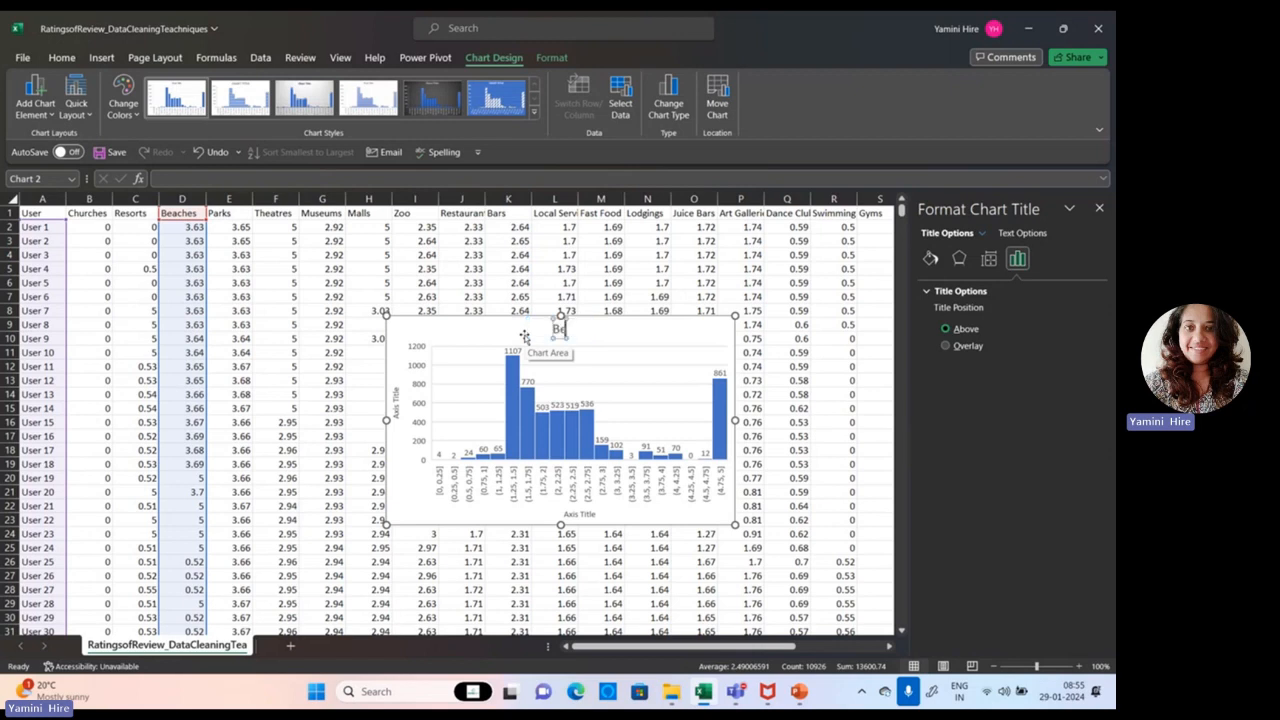
pyautogui.write('aches')
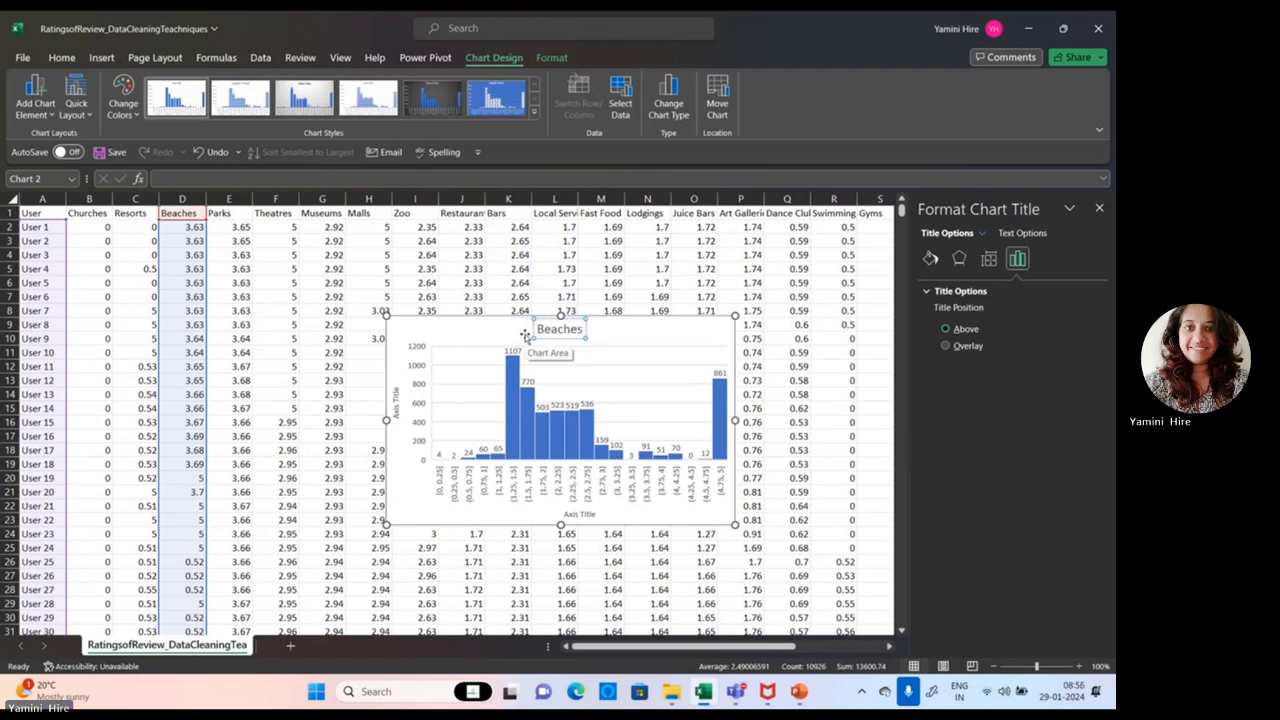
pyautogui.click(582, 515)
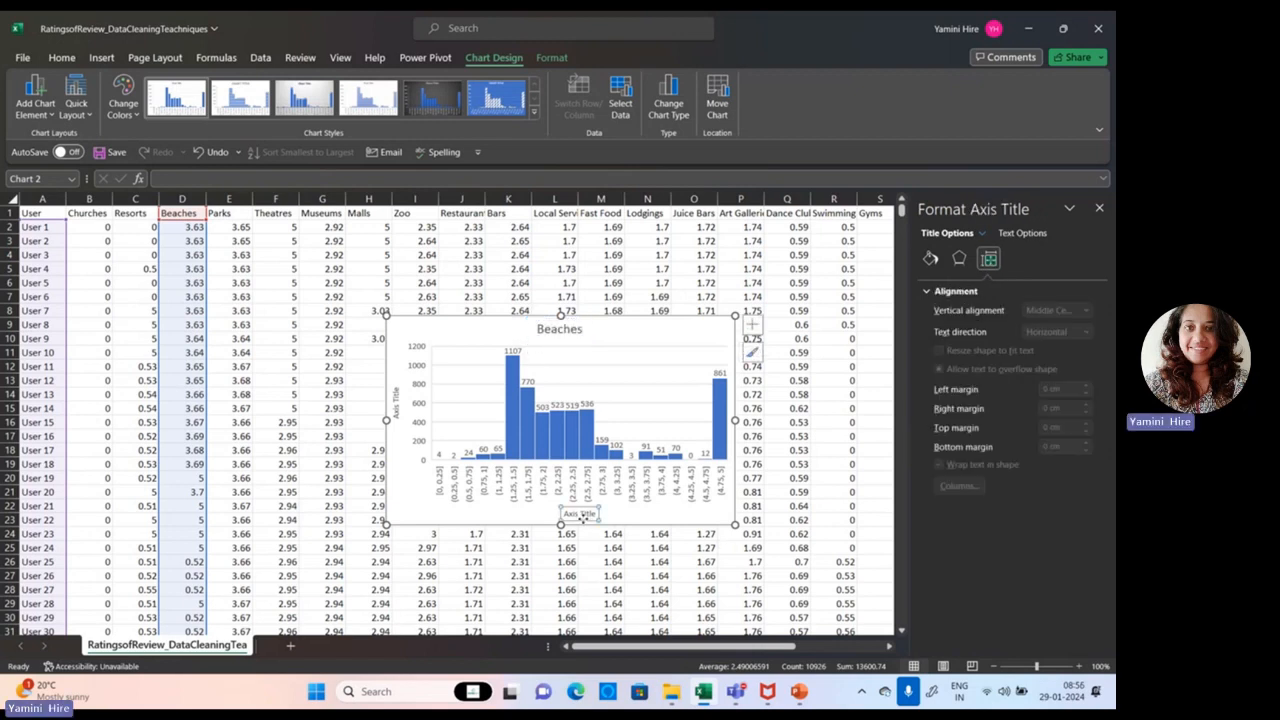
pyautogui.click(390, 410)
pyautogui.click(437, 456)
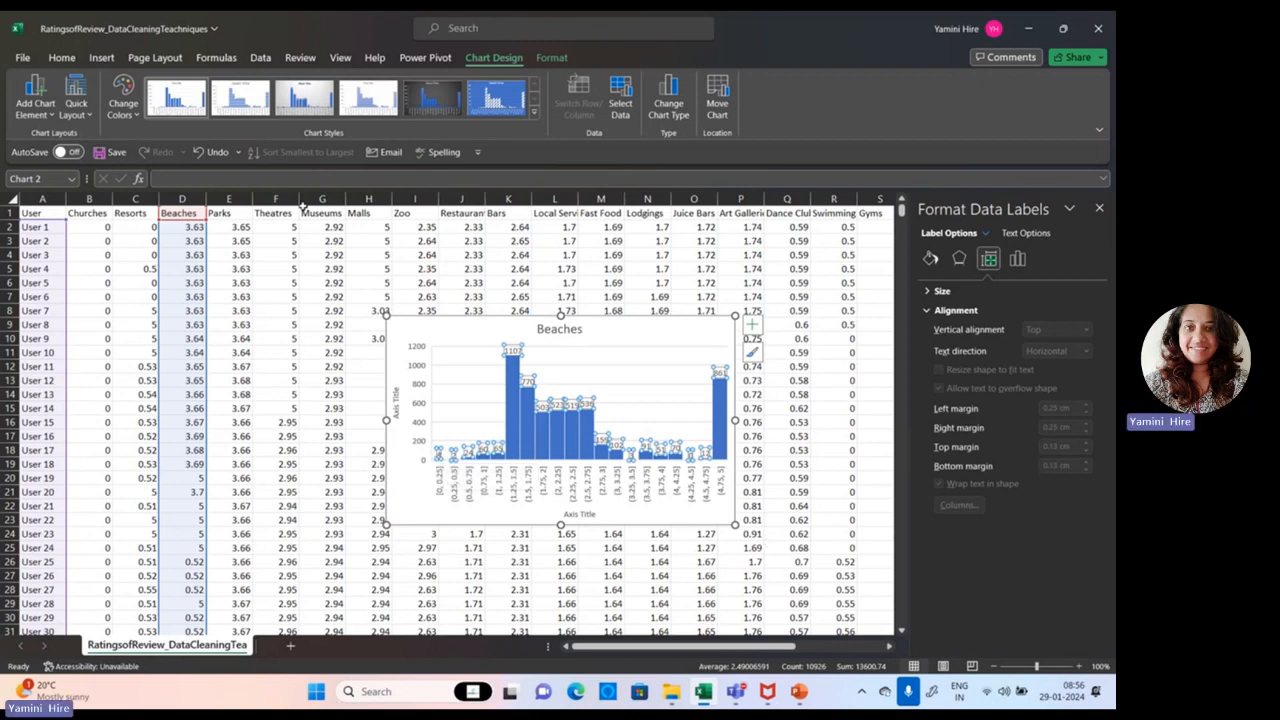
# Step: Recolour the Beaches histogram with the colourful palette that starts with orange, and apply the dark chart style
pyautogui.click(426, 339)
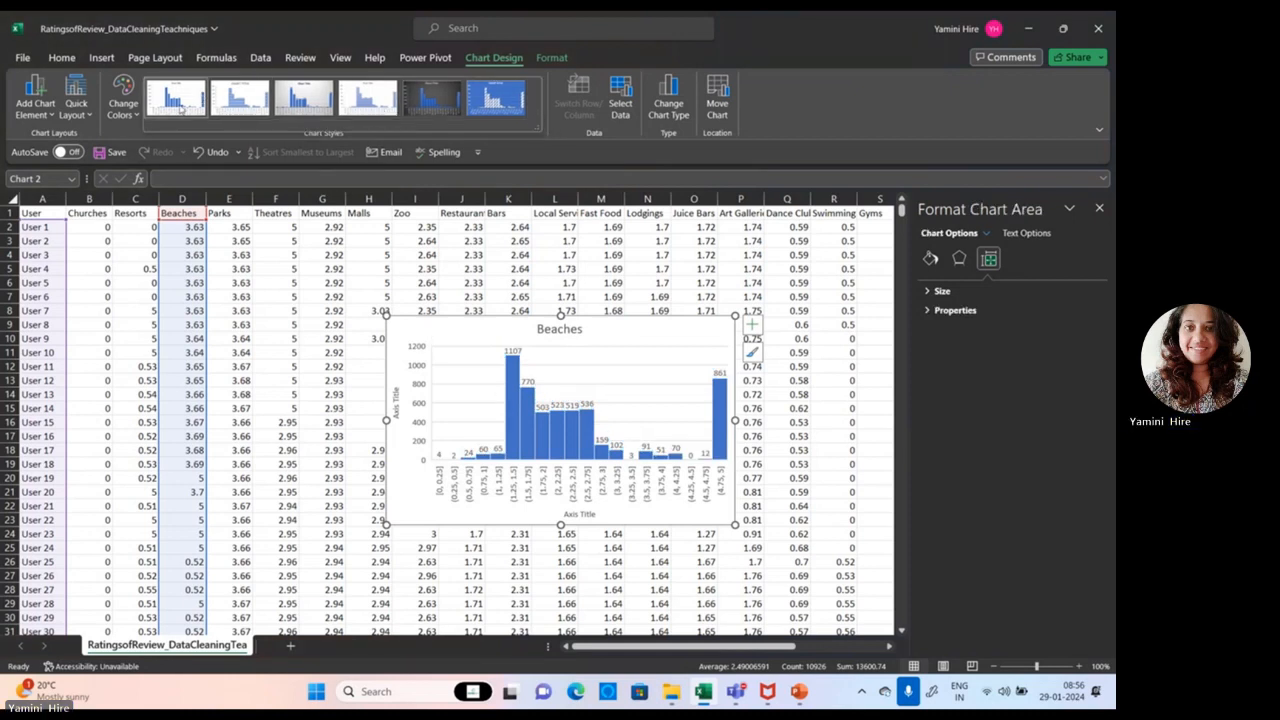
pyautogui.click(124, 108)
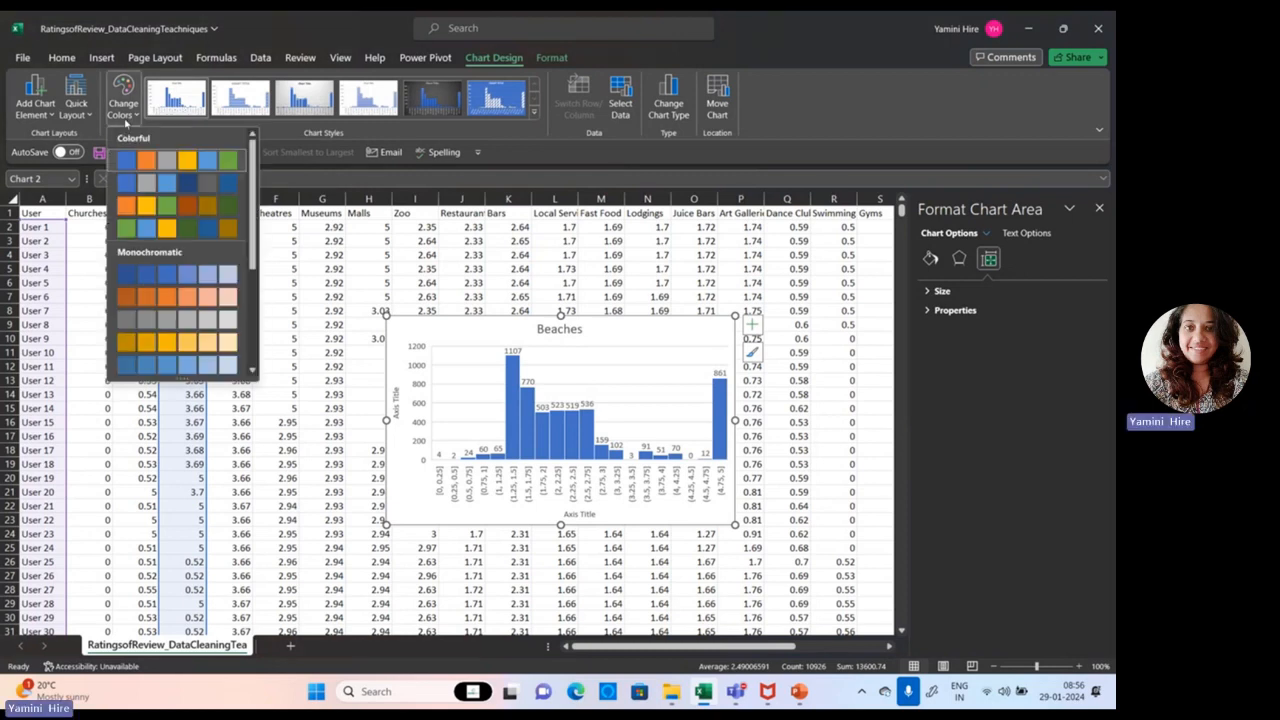
pyautogui.click(149, 206)
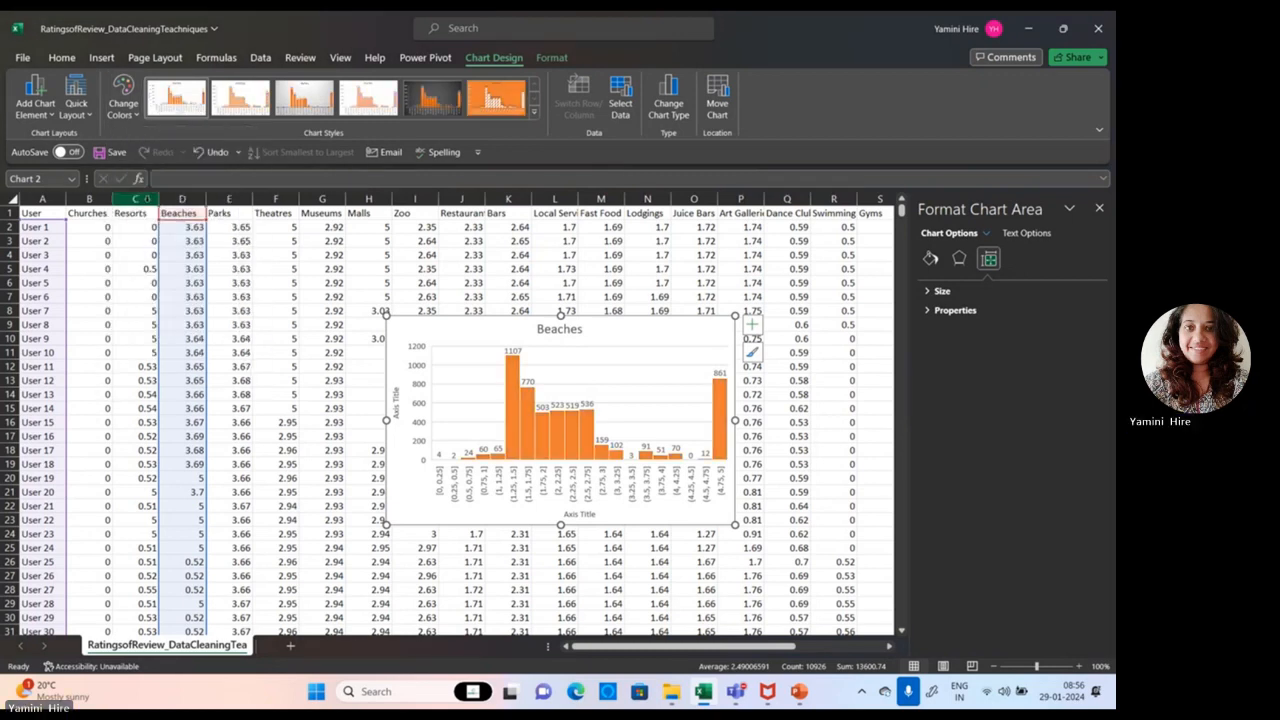
pyautogui.click(124, 100)
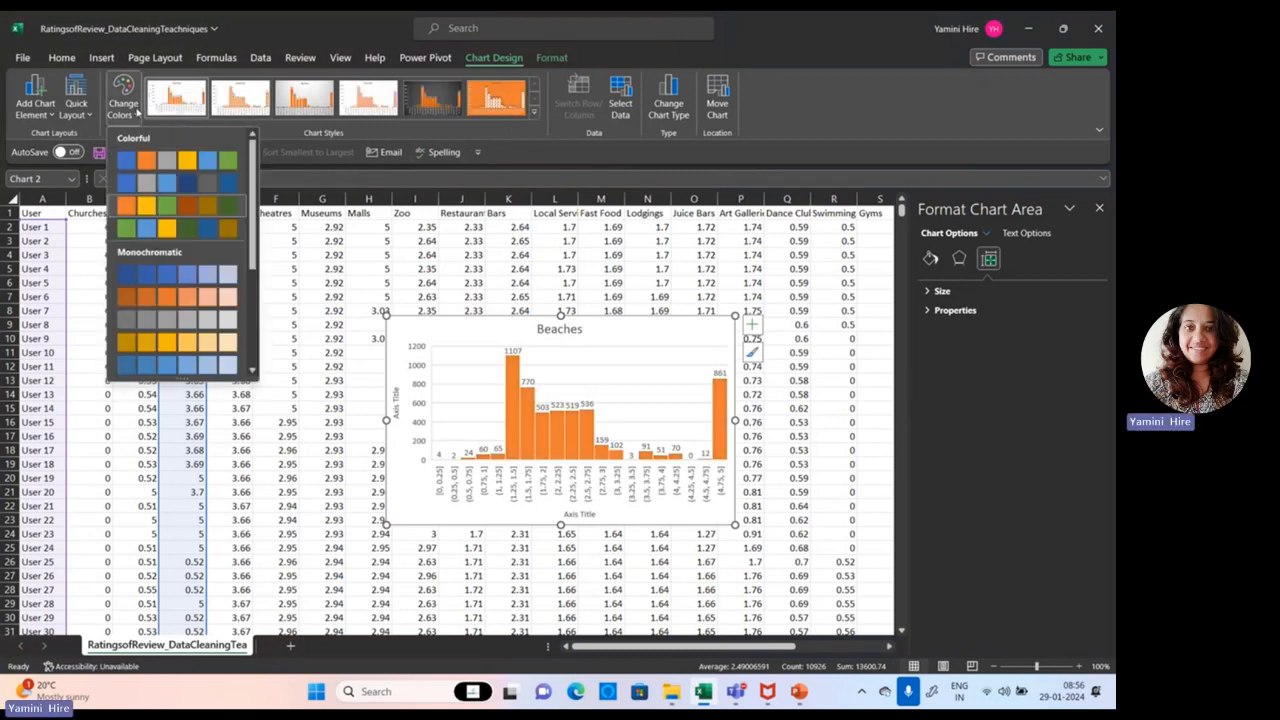
pyautogui.click(183, 368)
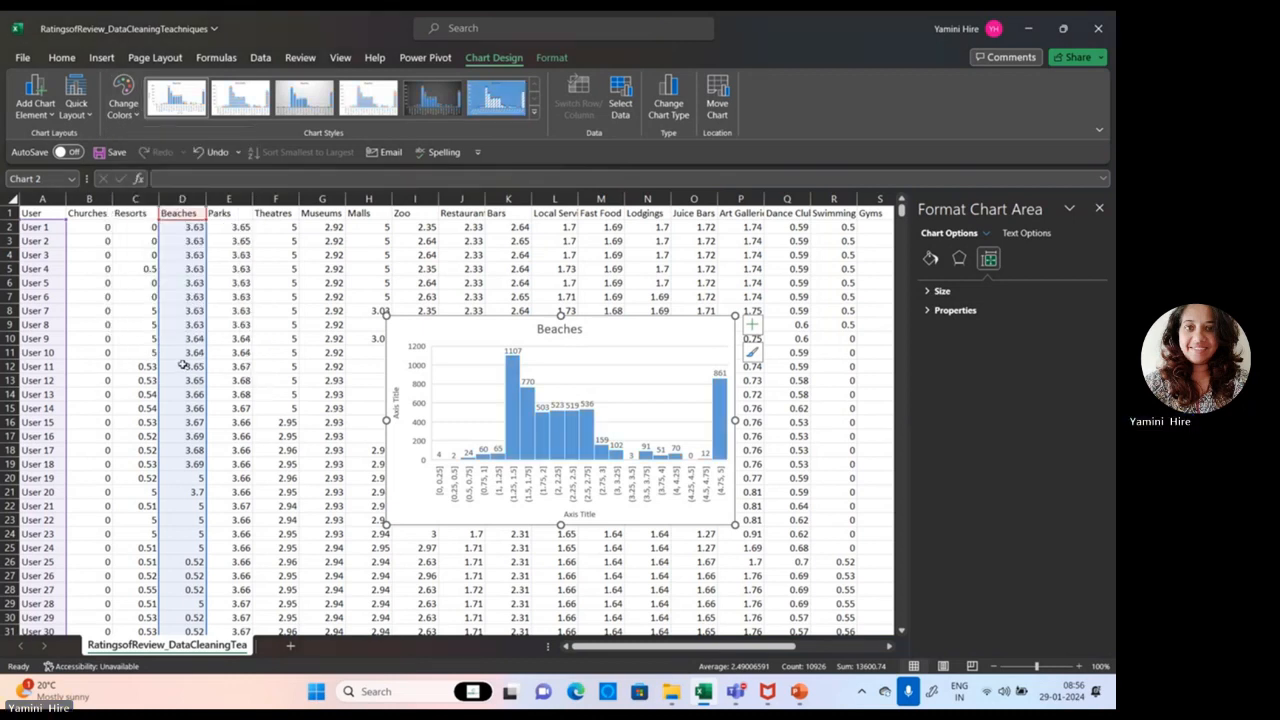
pyautogui.click(130, 110)
pyautogui.click(140, 200)
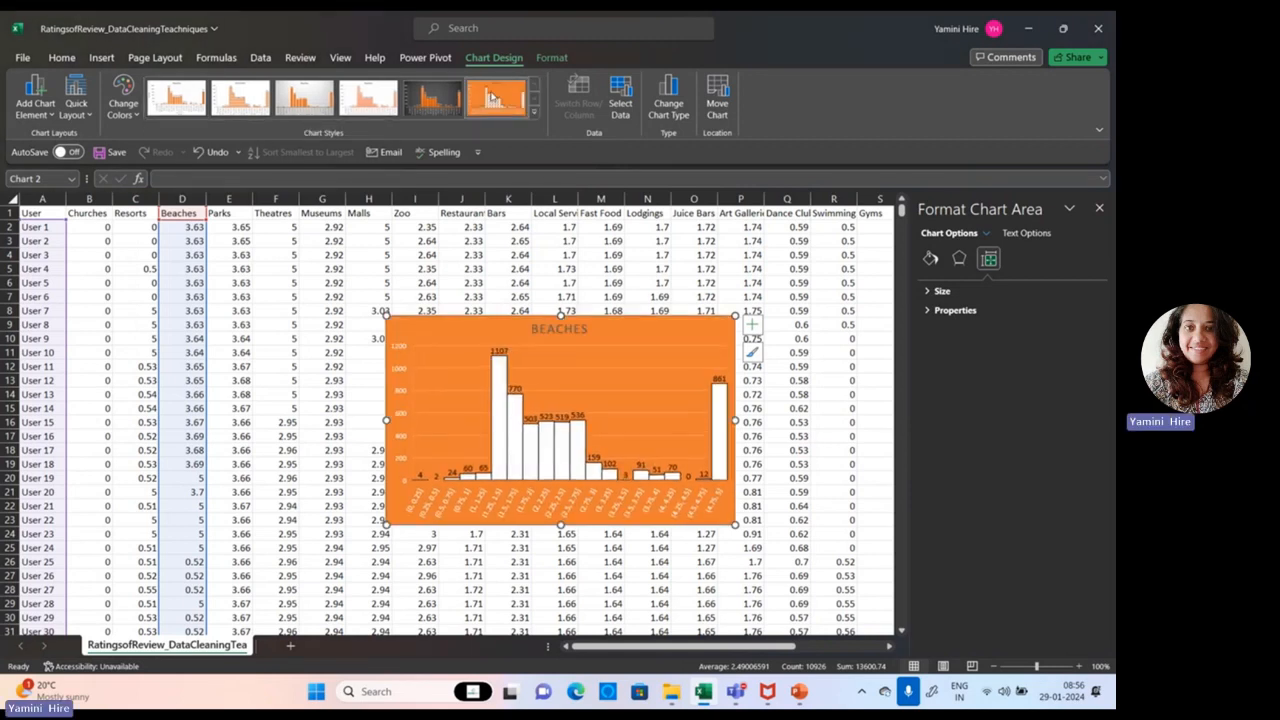
pyautogui.click(443, 107)
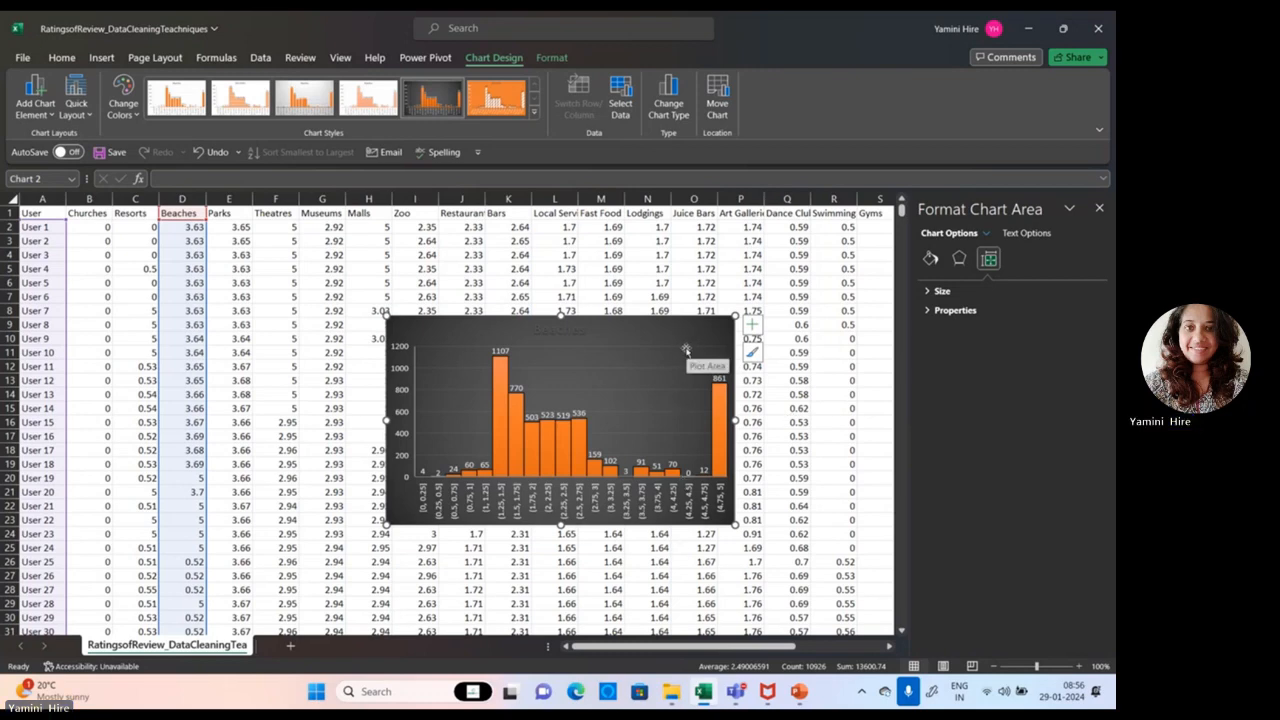
# Step: Switch to PowerPoint, present the Histogram slide, advance to the Scatter Plots slide and leave the slide show
pyautogui.click(799, 693)
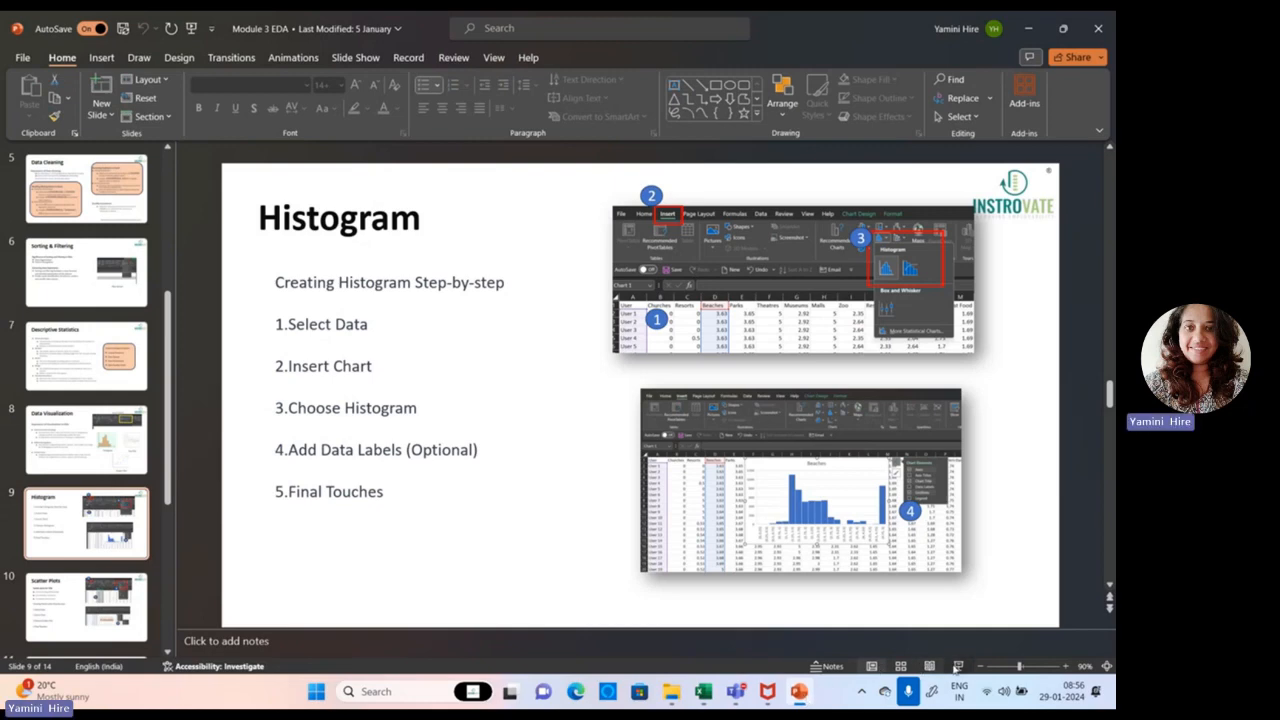
pyautogui.click(958, 666)
pyautogui.press('Right')
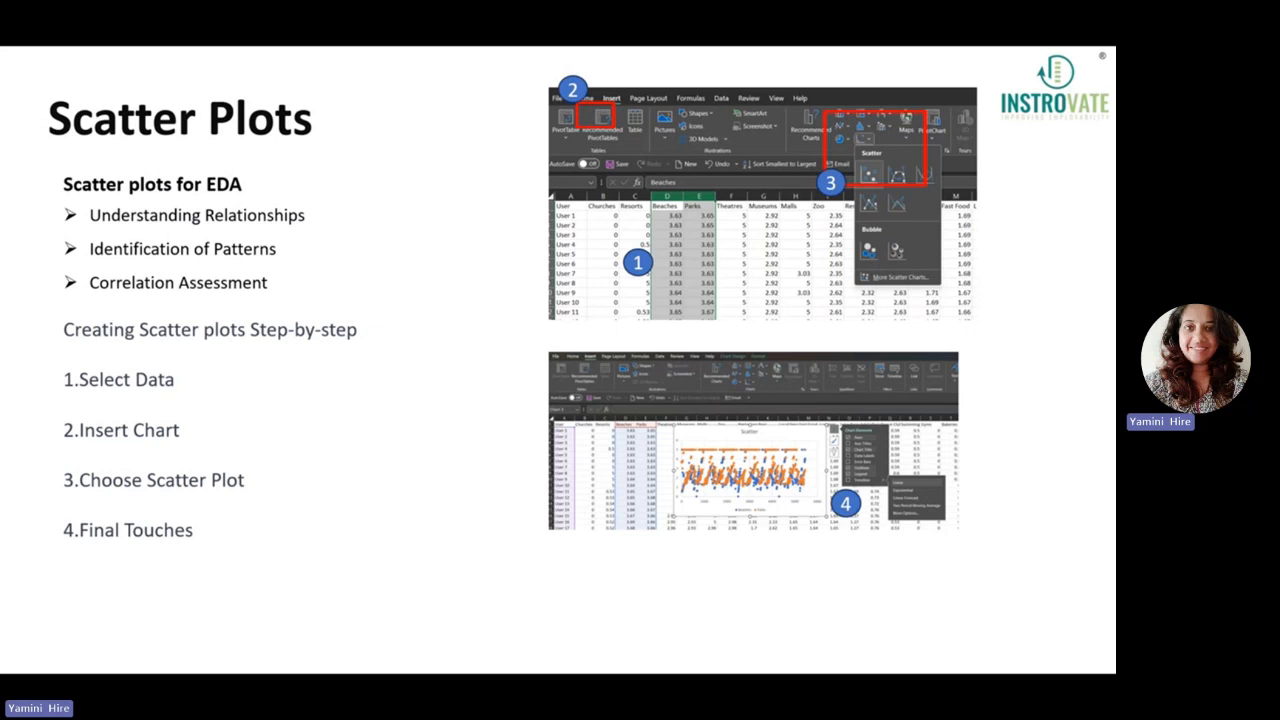
pyautogui.press('Escape')
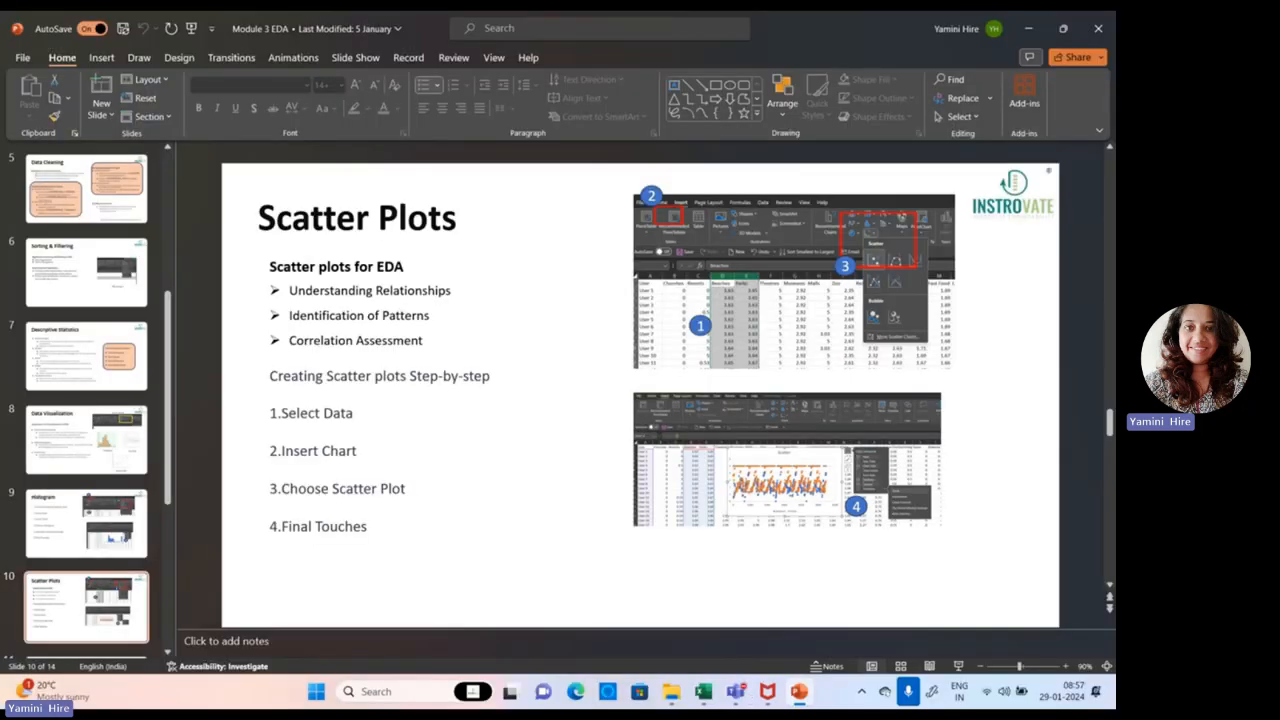
# Step: Return to the Excel workbook and delete the Beaches histogram from the sheet
pyautogui.click(708, 697)
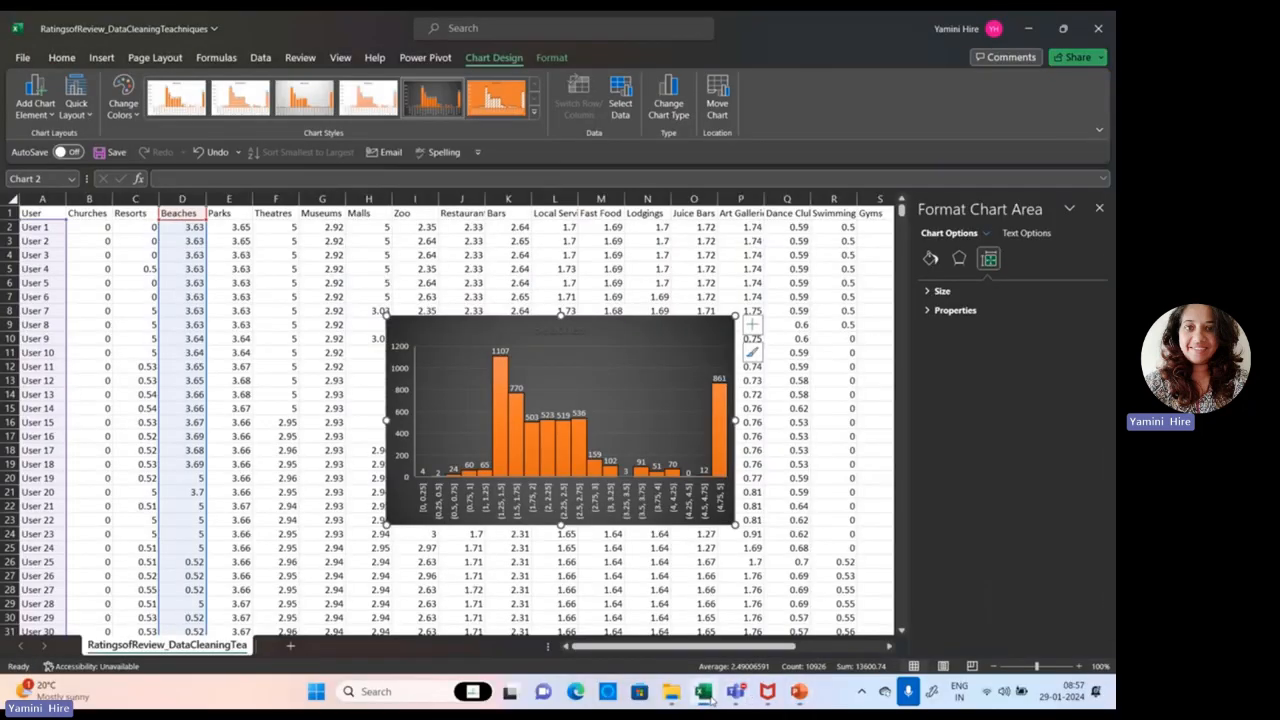
pyautogui.click(497, 377)
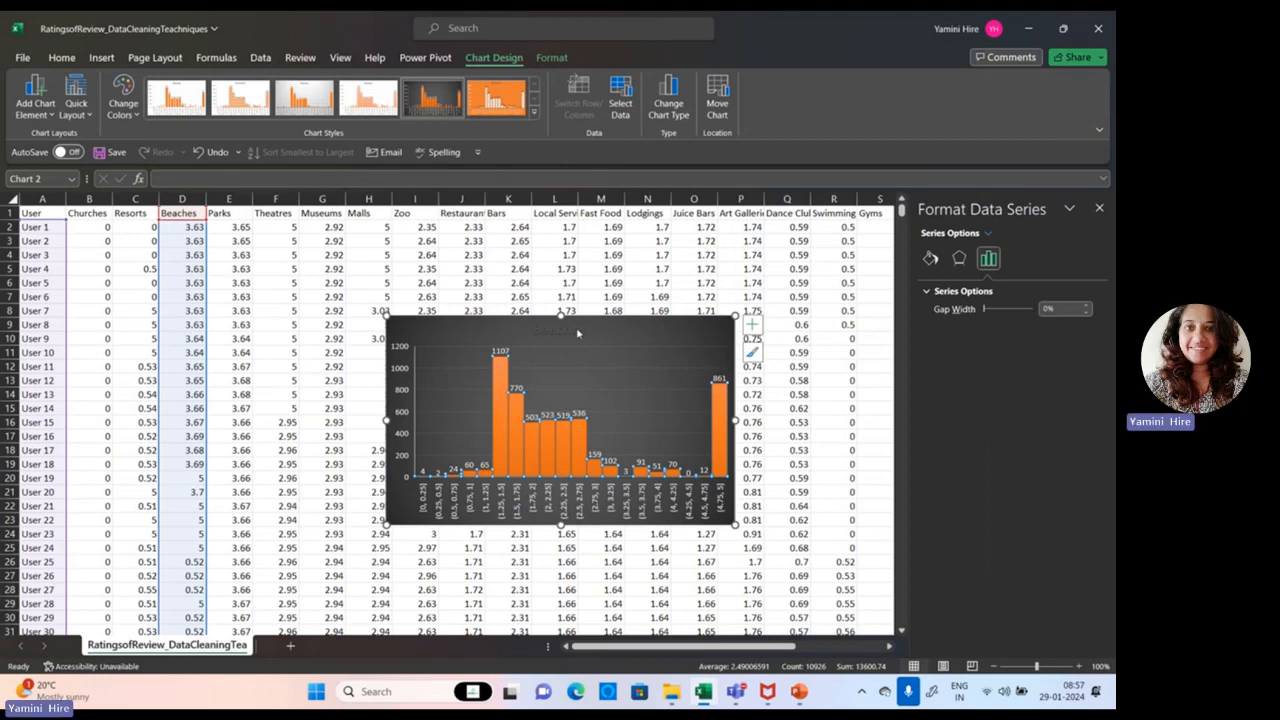
pyautogui.press('Delete')
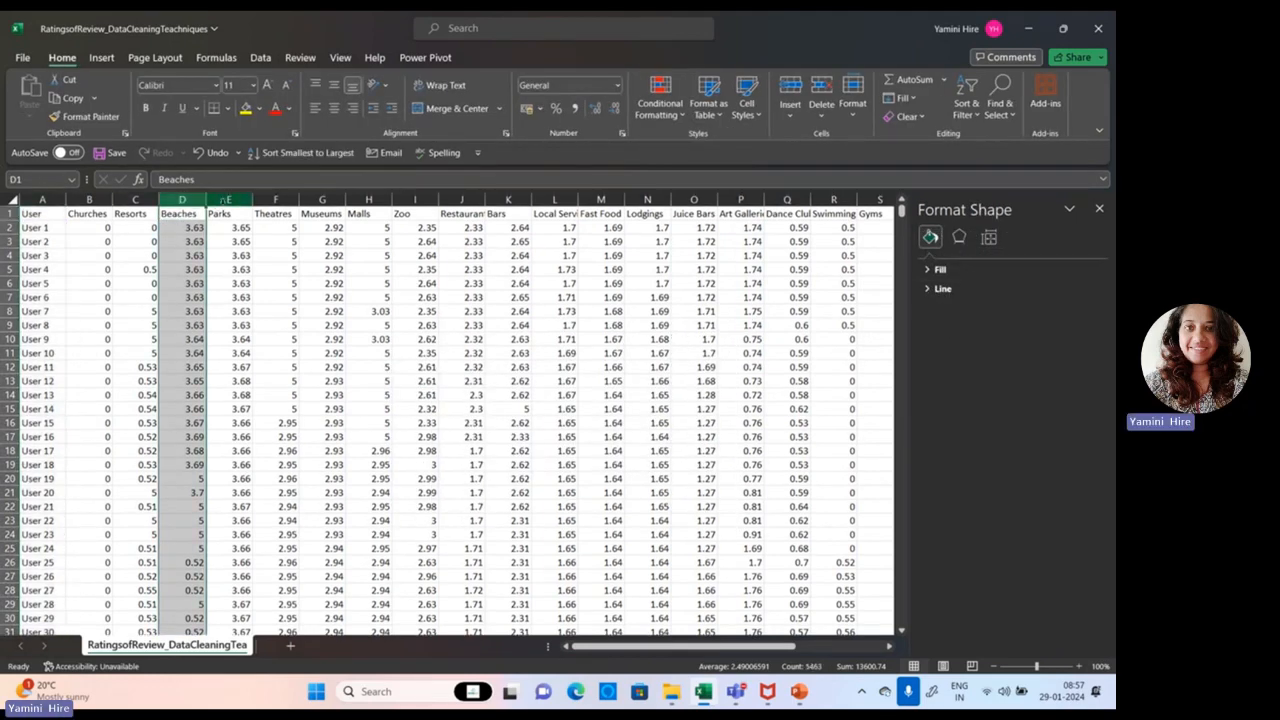
# Step: Insert a markers-only scatter chart from the Beaches and Parks columns
pyautogui.keyDown('ctrl'); pyautogui.click(224, 200); pyautogui.keyUp('ctrl')
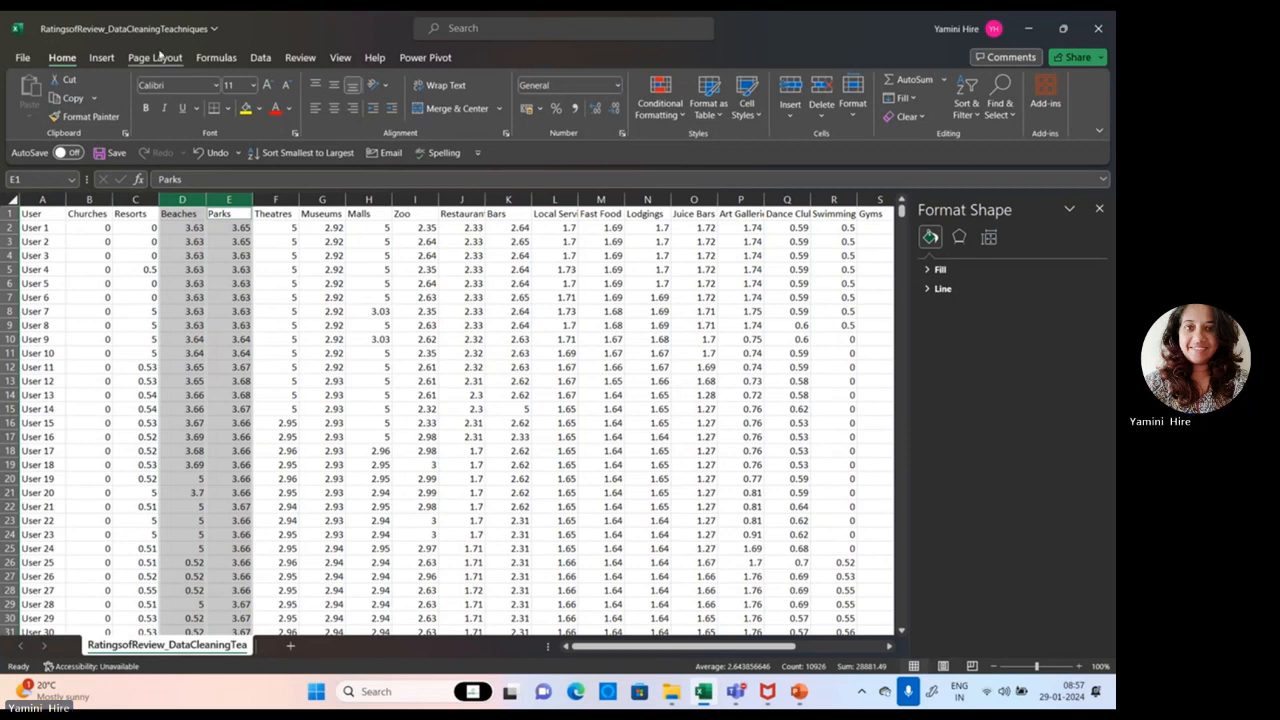
pyautogui.click(101, 57)
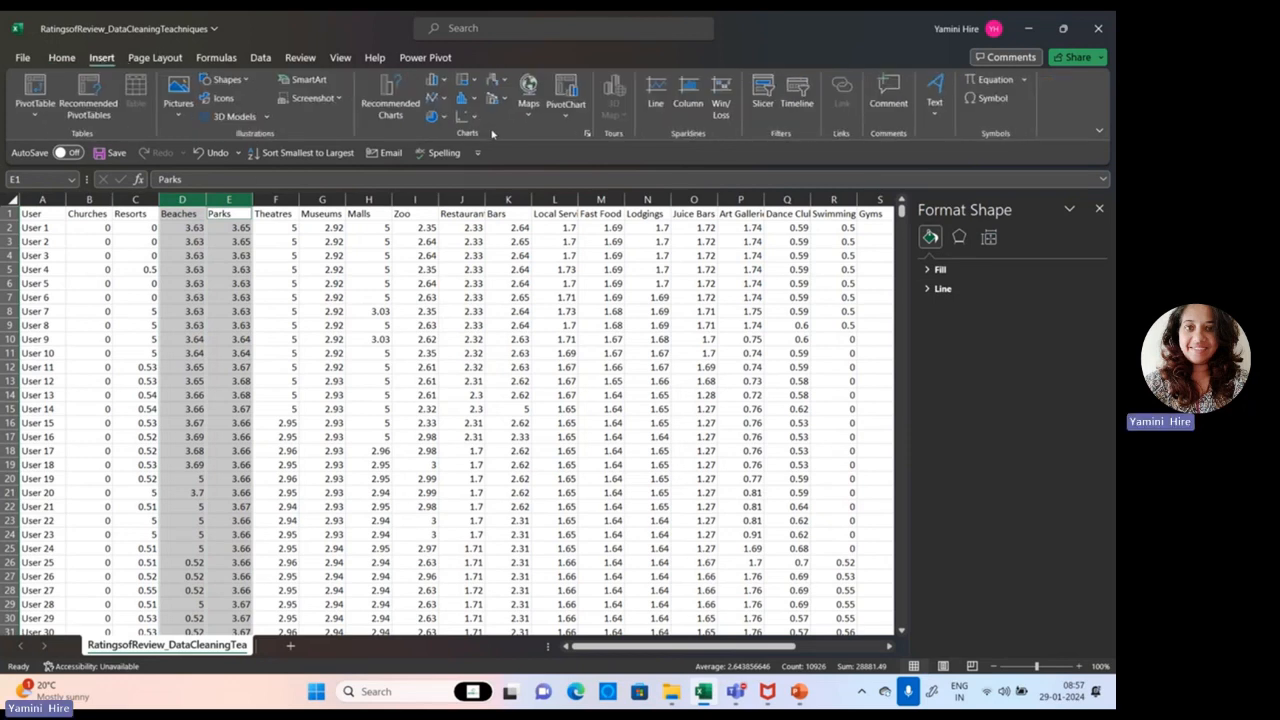
pyautogui.click(445, 99)
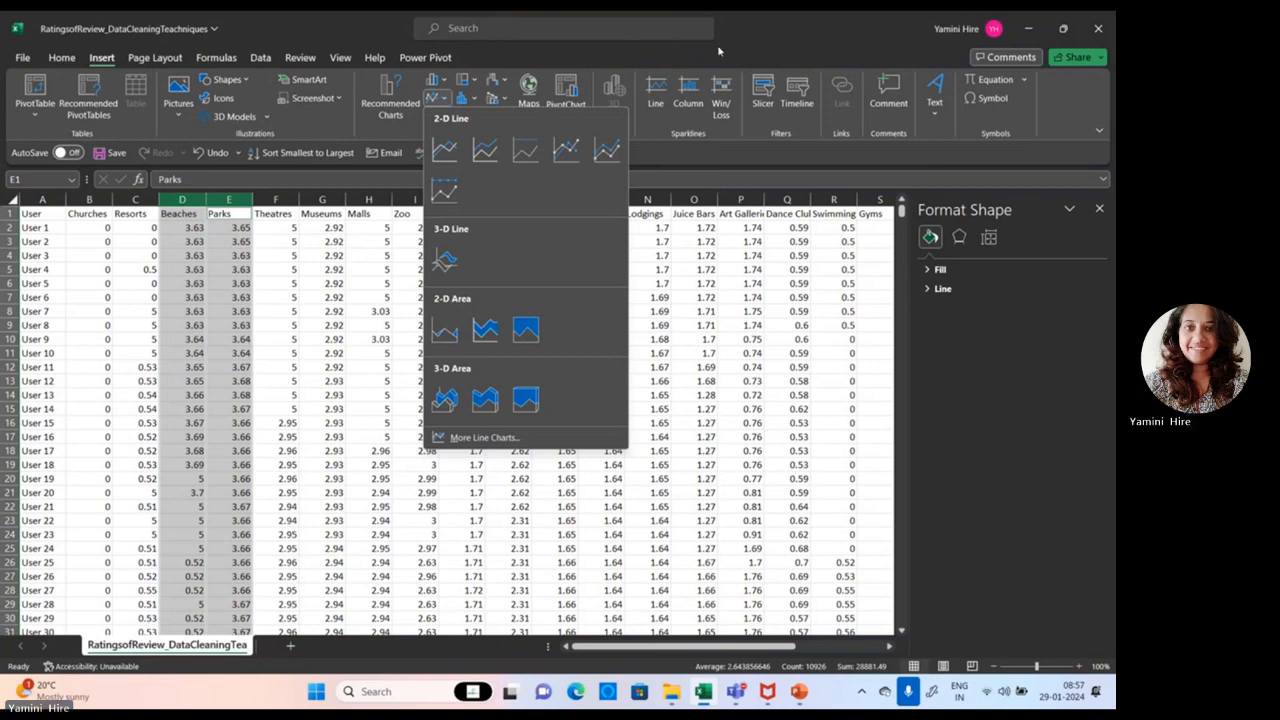
pyautogui.click(750, 42)
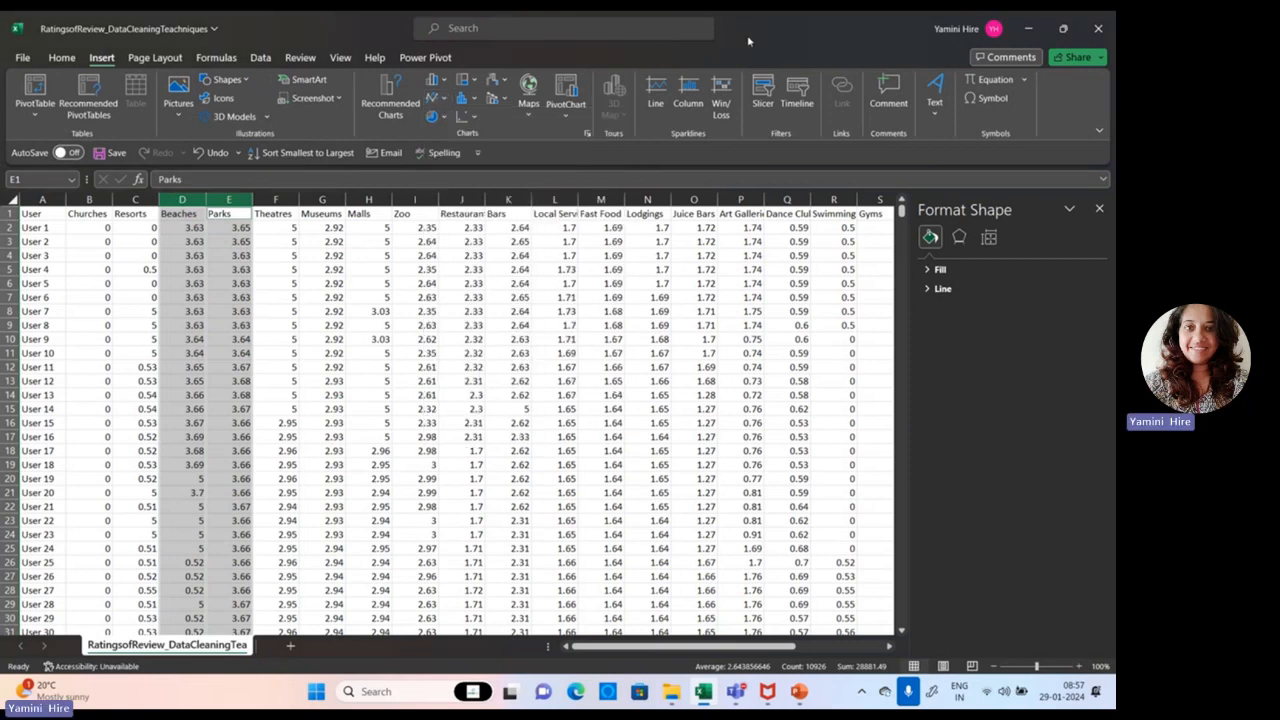
pyautogui.click(474, 117)
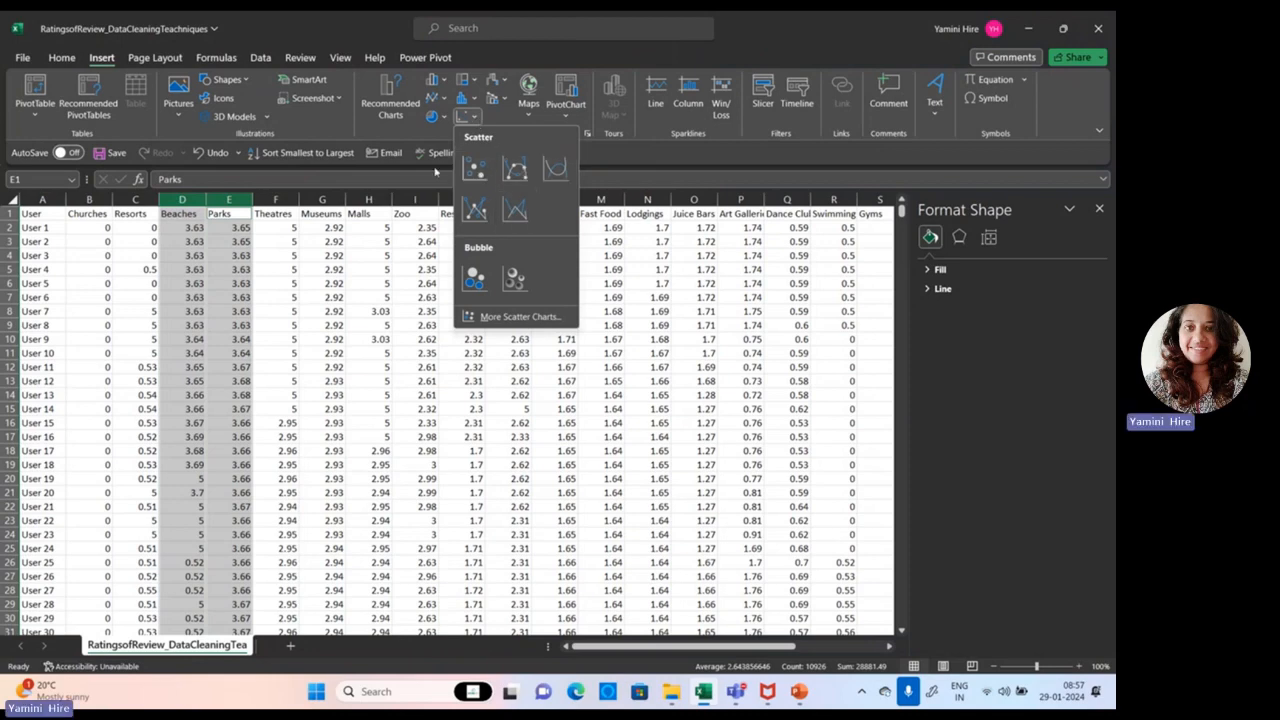
pyautogui.click(475, 169)
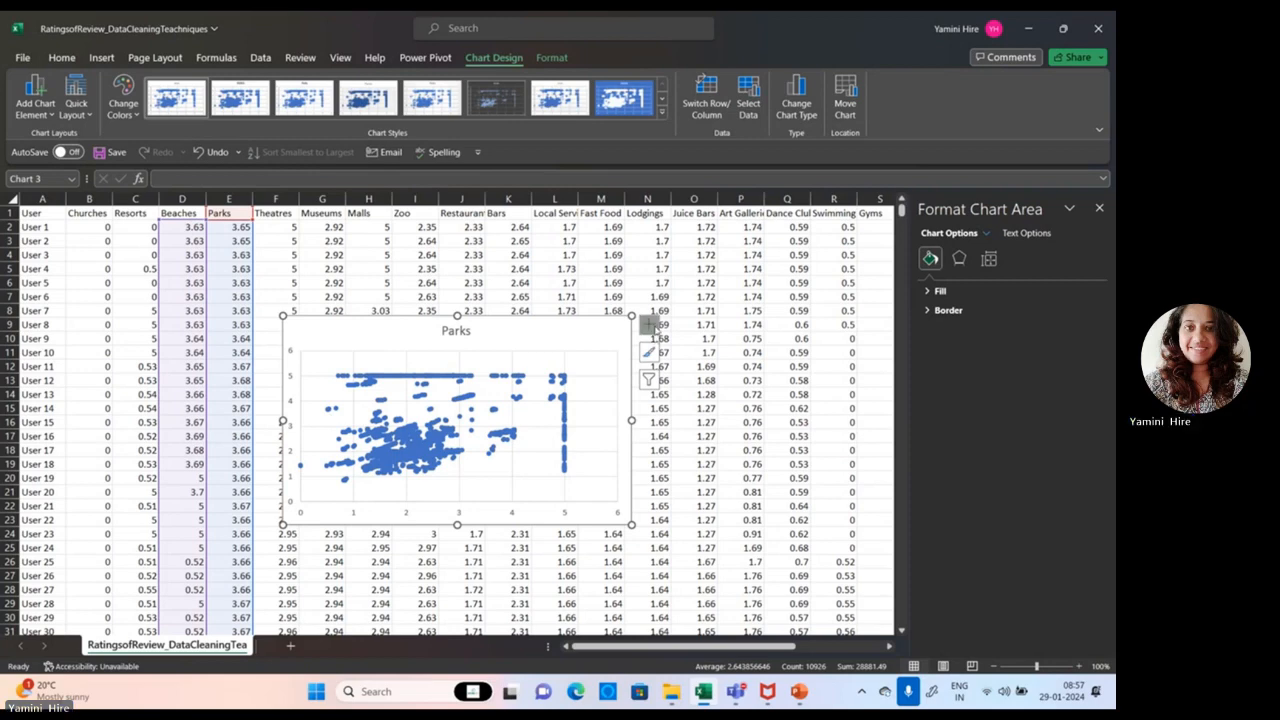
# Step: Apply the dark chart style to the scatter chart and recolour it with the colourful palette that starts with orange
pyautogui.click(497, 100)
pyautogui.click(123, 100)
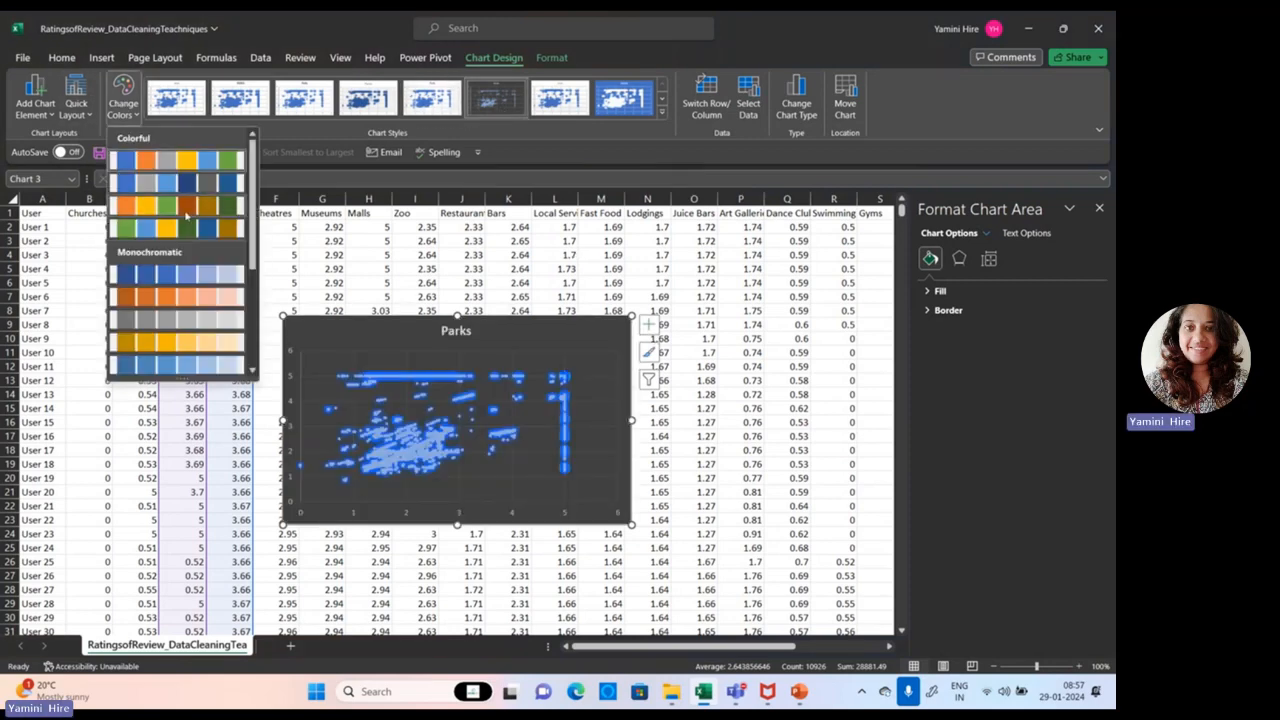
pyautogui.click(185, 210)
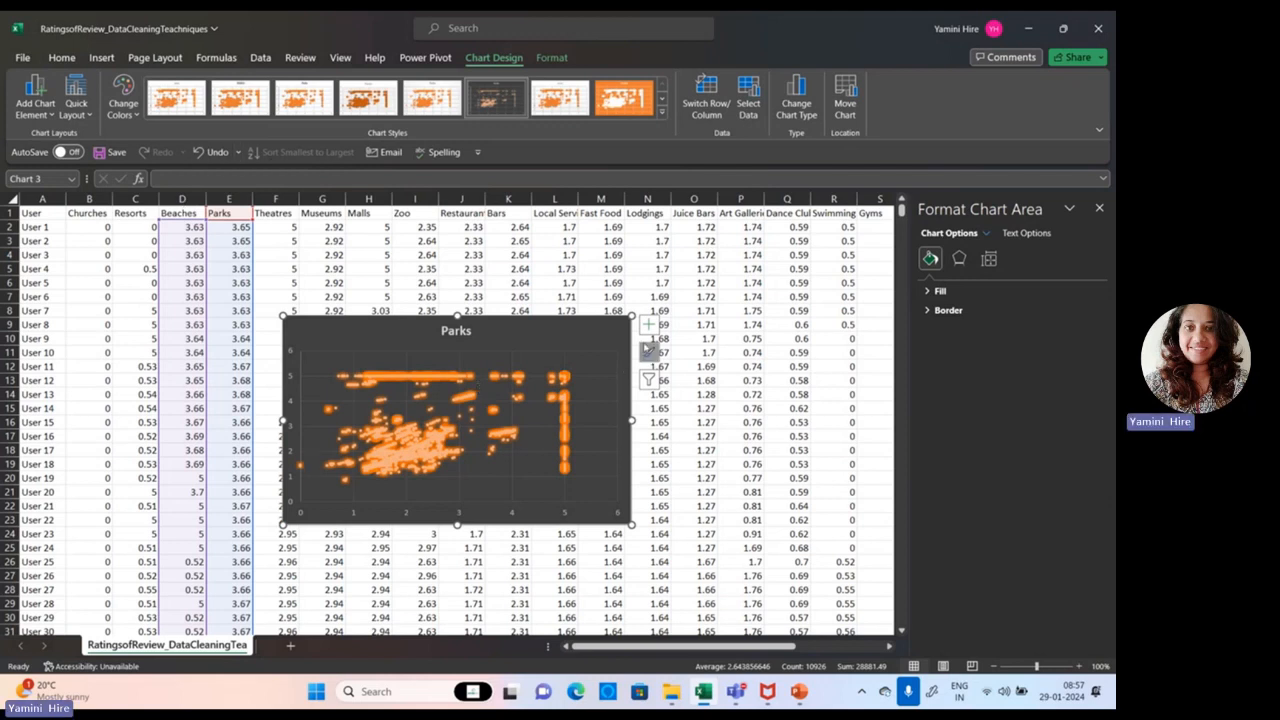
# Step: Add axis titles, error bars, a legend and a linear trendline to the Parks scatter chart
pyautogui.click(648, 325)
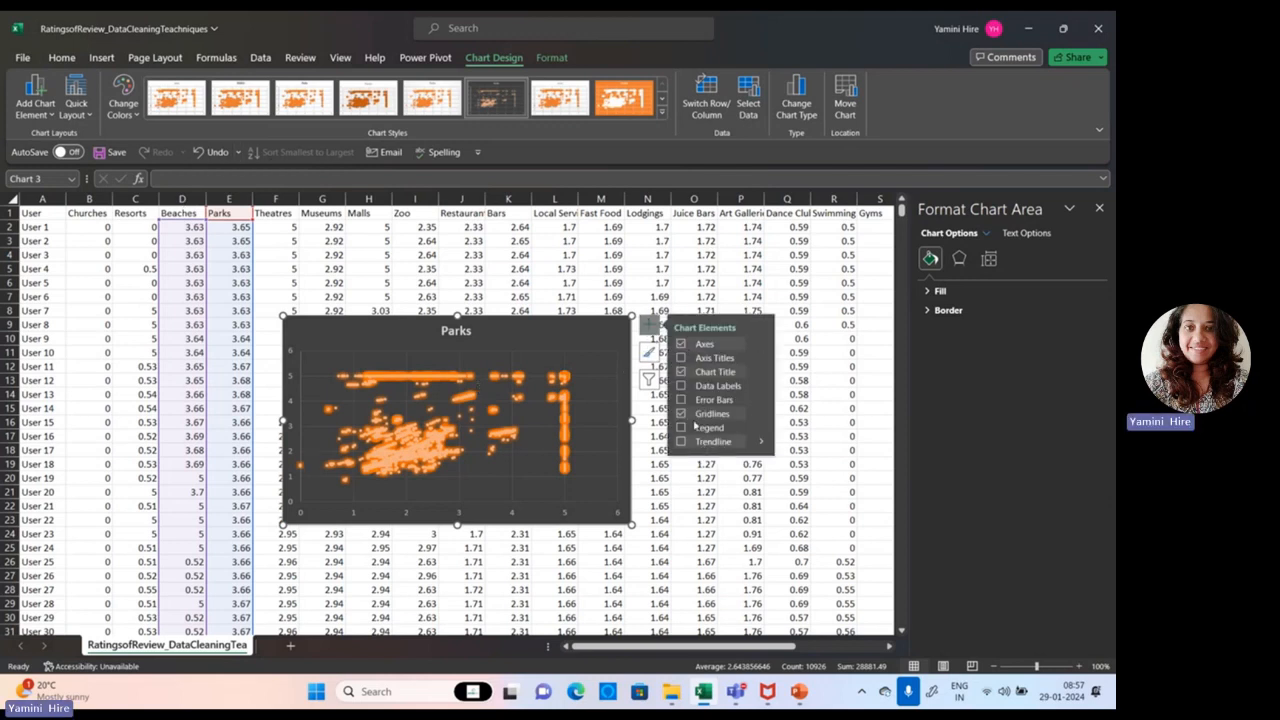
pyautogui.click(703, 358)
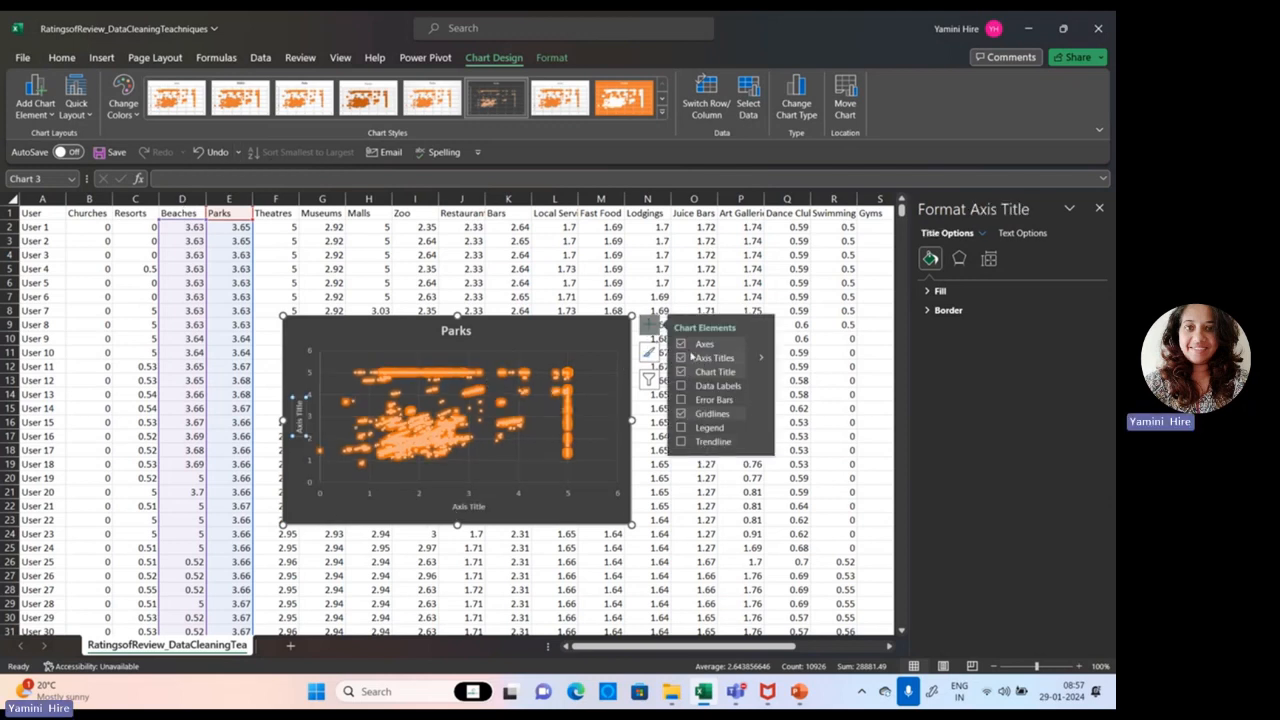
pyautogui.click(697, 401)
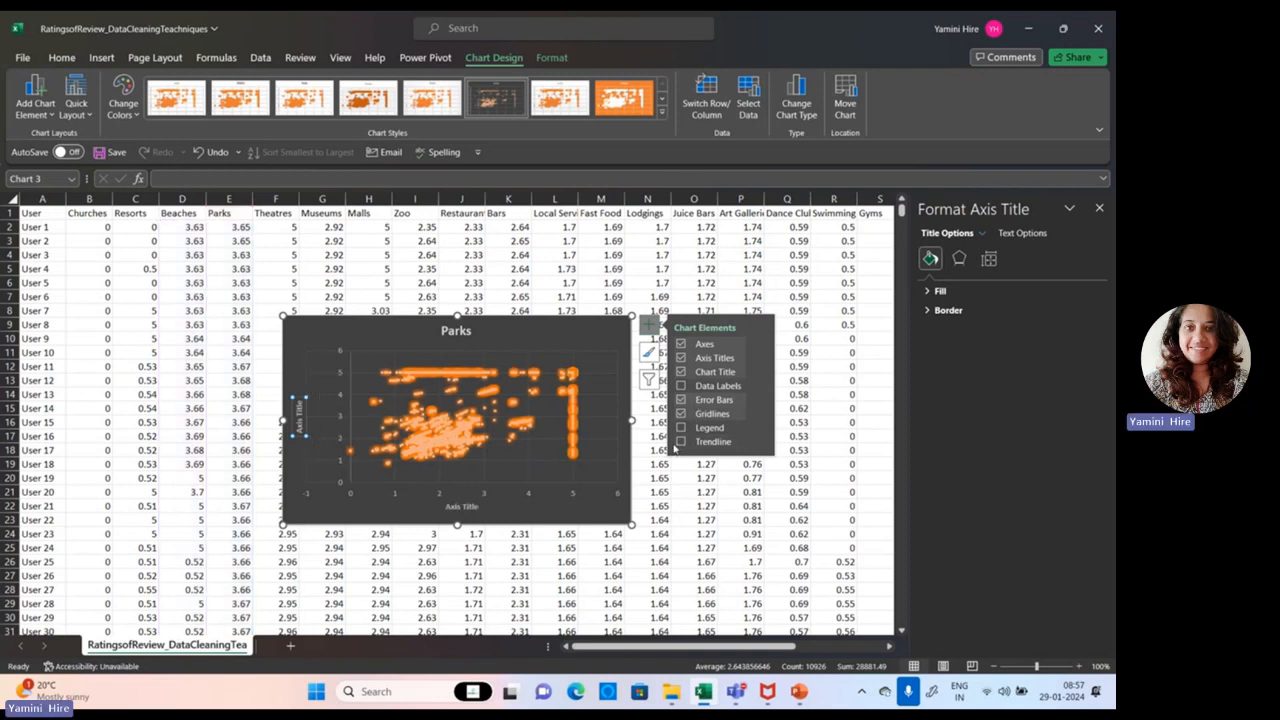
pyautogui.click(681, 441)
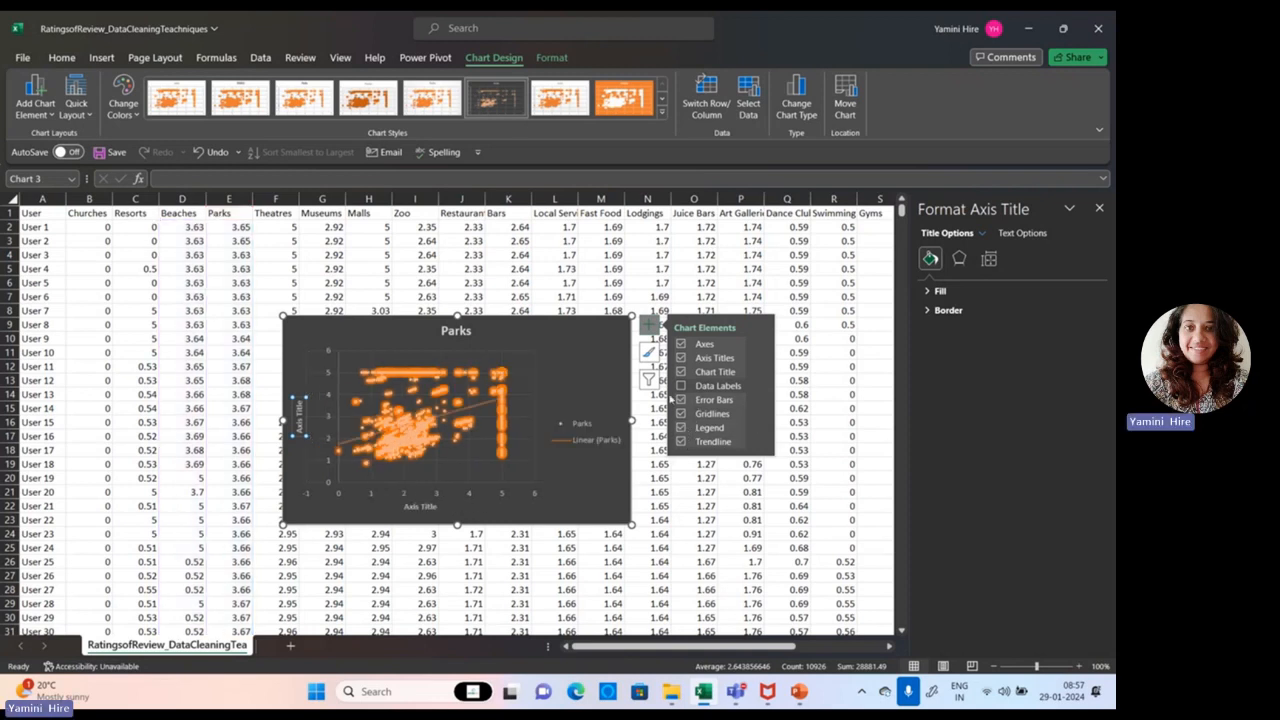
pyautogui.click(649, 328)
pyautogui.click(649, 328)
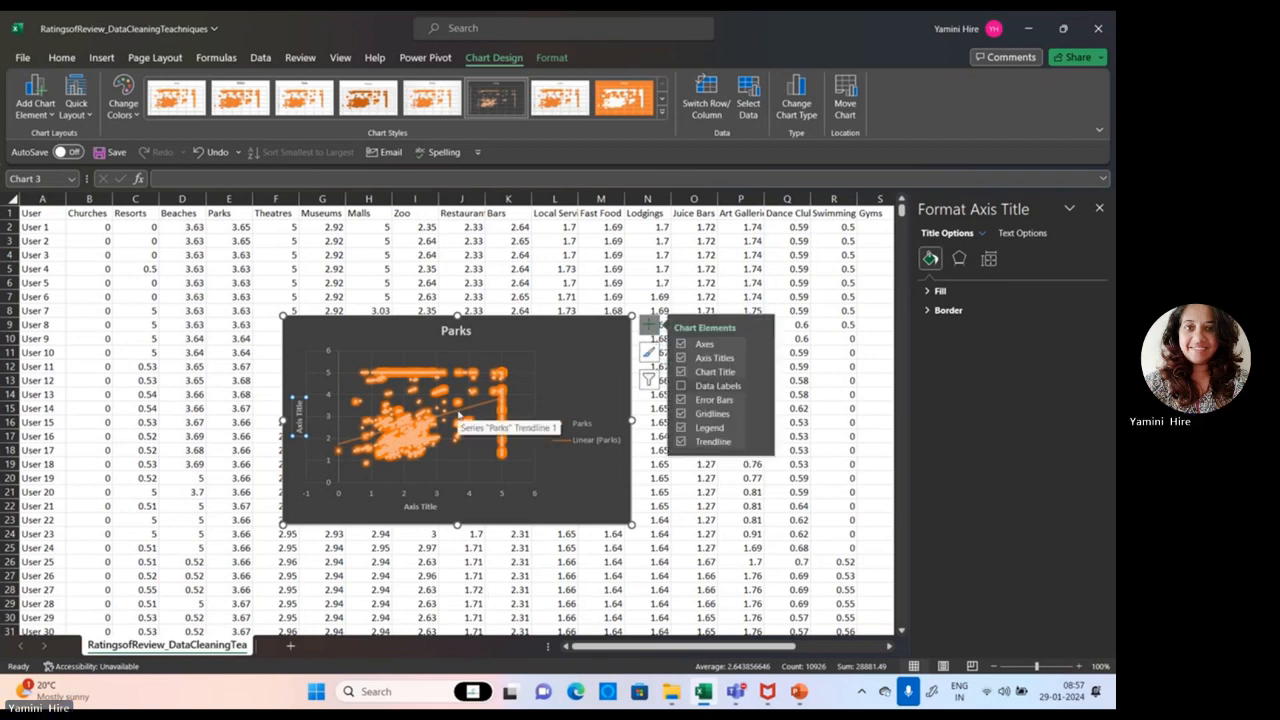
# Step: Switch to PowerPoint, present the Scatter Plots slide, advance to the Box Plots slide and leave the slide show
pyautogui.click(799, 692)
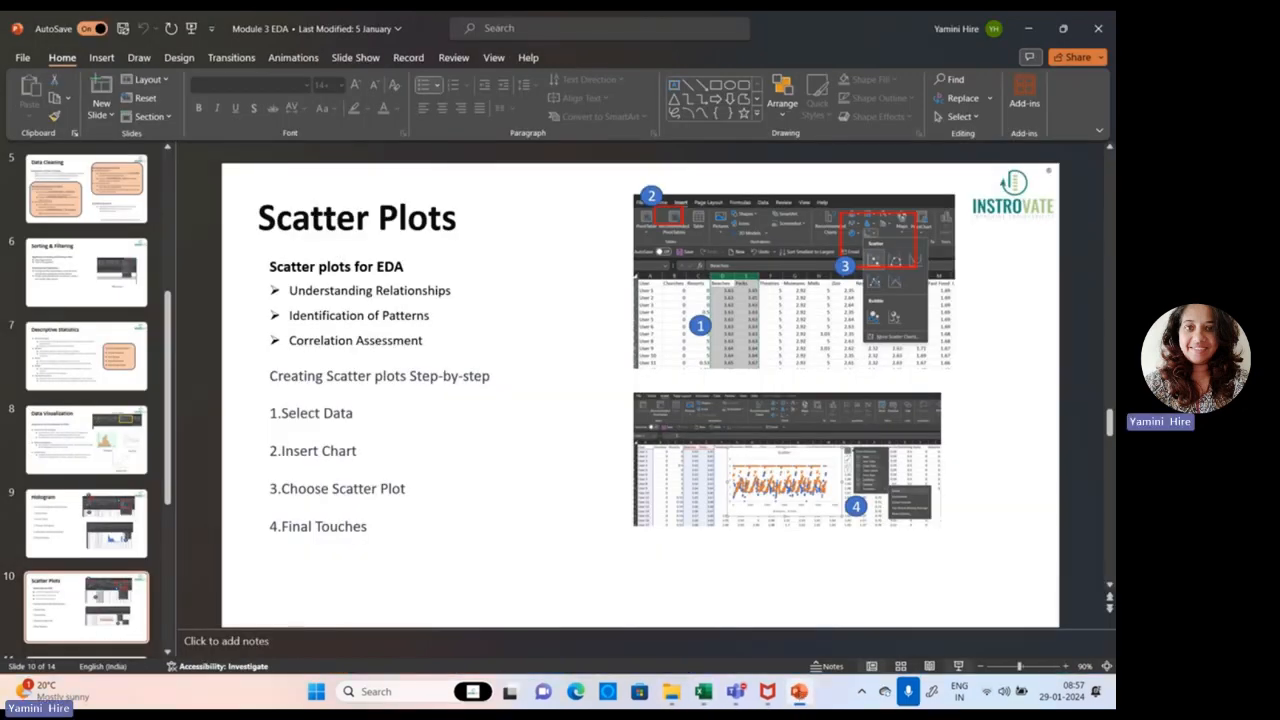
pyautogui.click(958, 666)
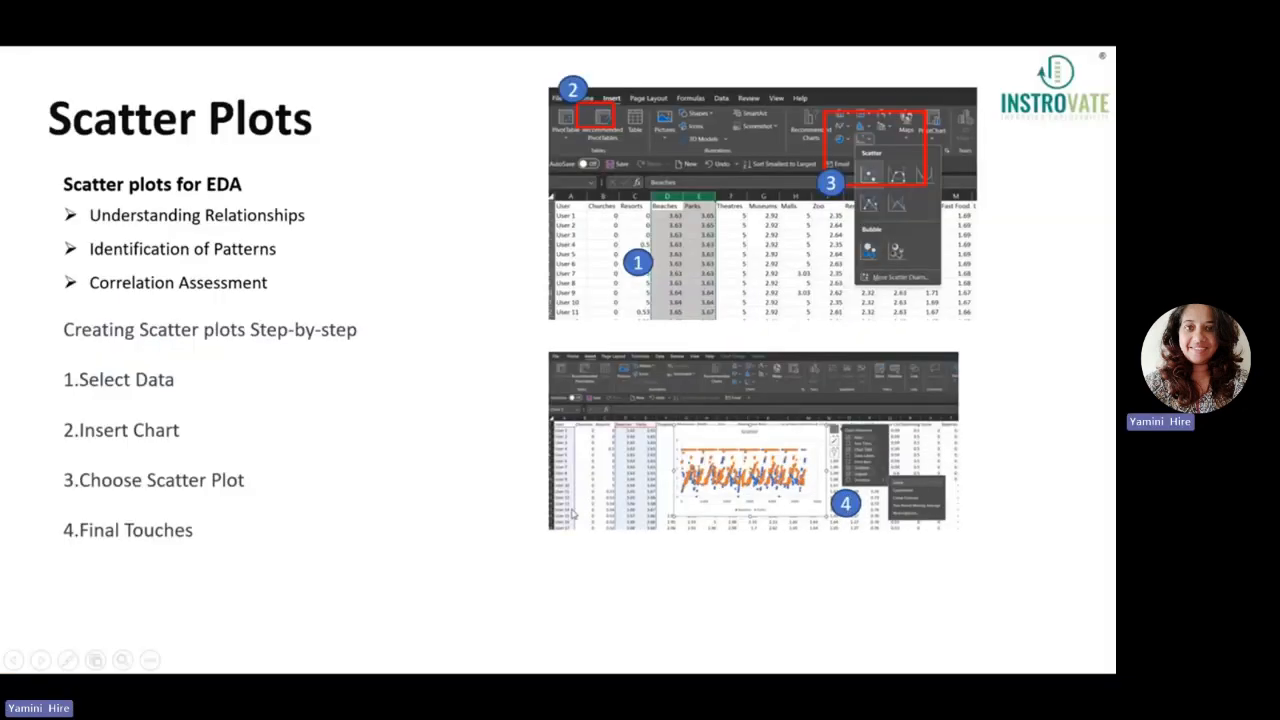
pyautogui.click(337, 463)
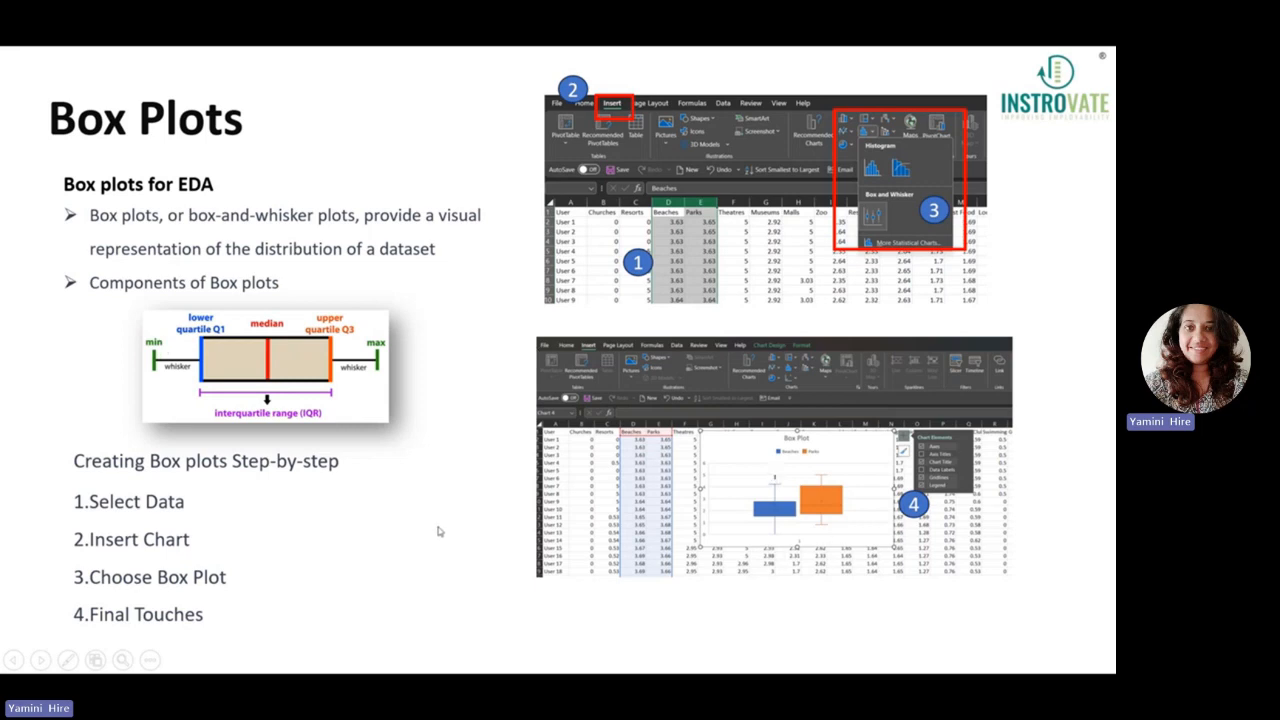
pyautogui.press('Escape')
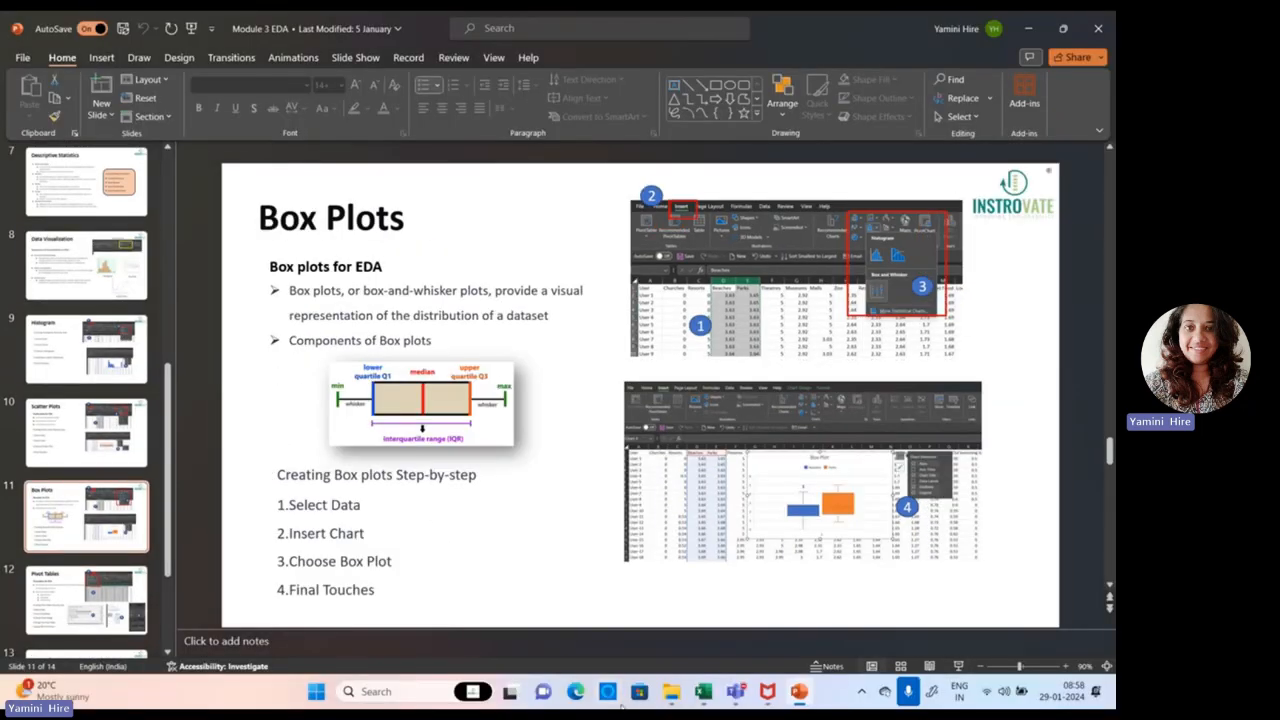
# Step: Return to the Excel workbook and delete the Beaches–Parks scatter chart from the sheet
pyautogui.click(703, 692)
pyautogui.click(591, 506)
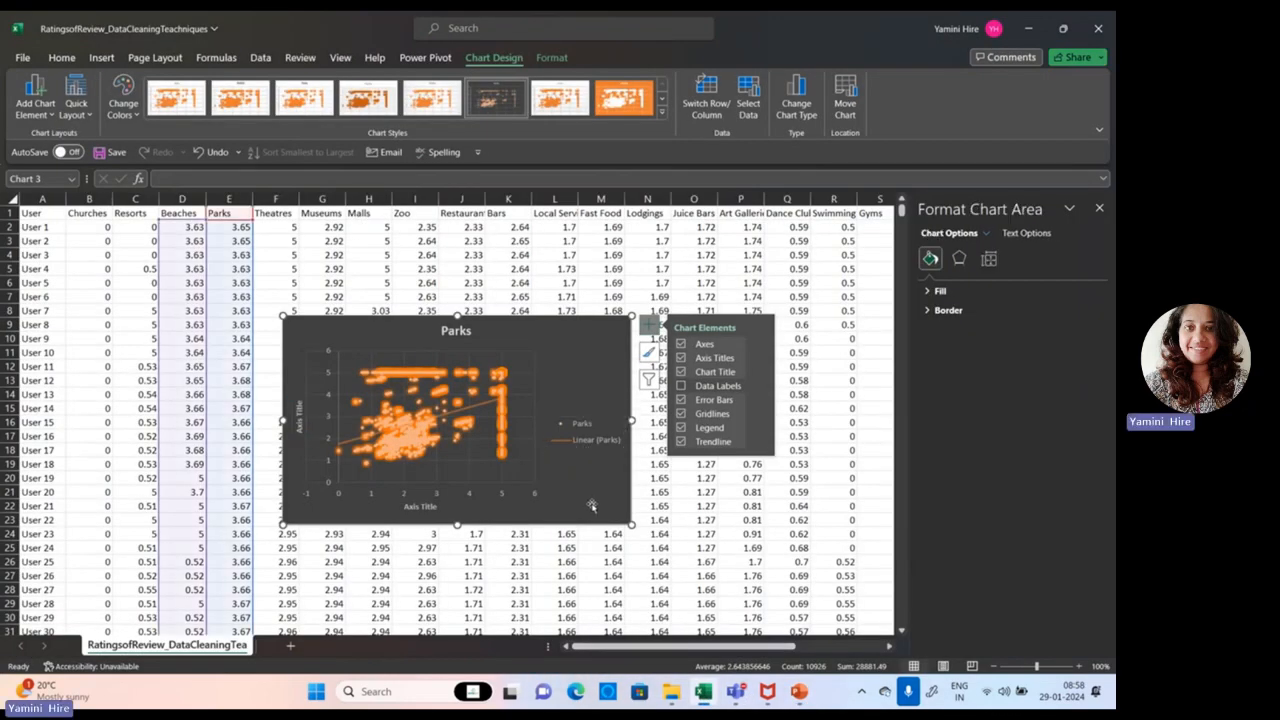
pyautogui.press('Delete')
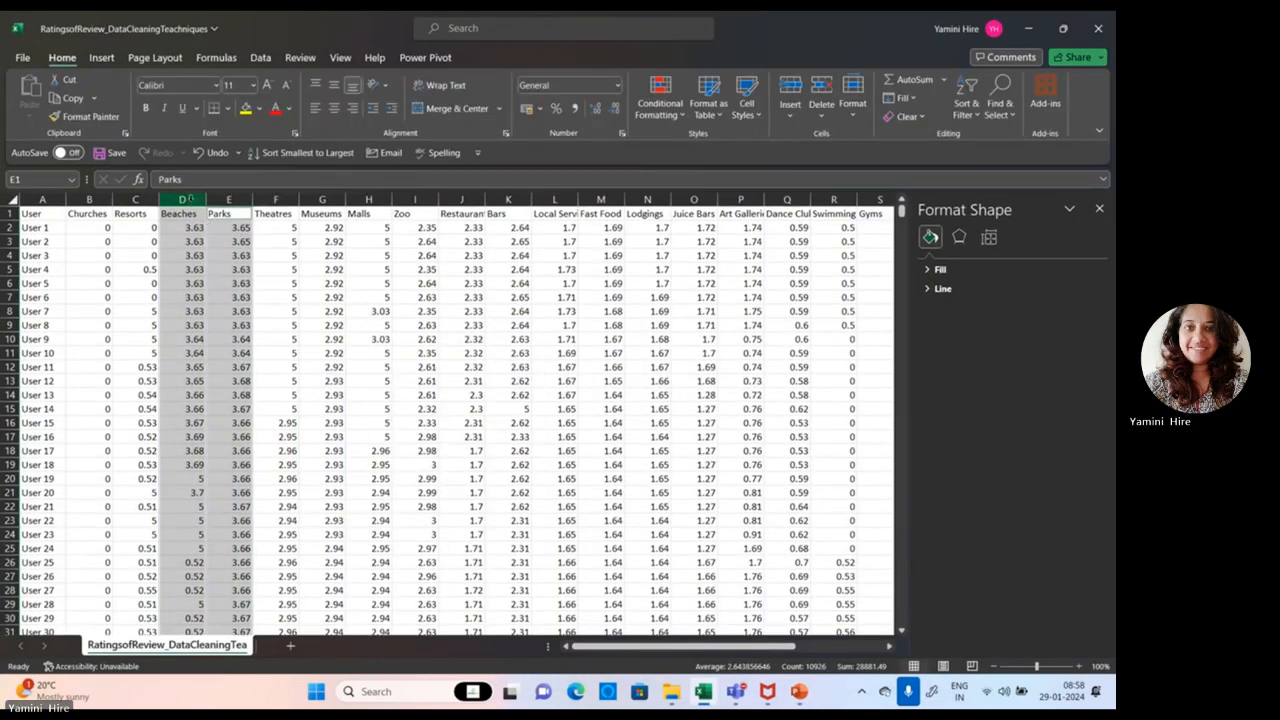
# Step: Insert a box and whisker chart from the Beaches and Parks columns
pyautogui.click(229, 198)
pyautogui.keyDown('ctrl'); pyautogui.click(179, 199); pyautogui.keyUp('ctrl')
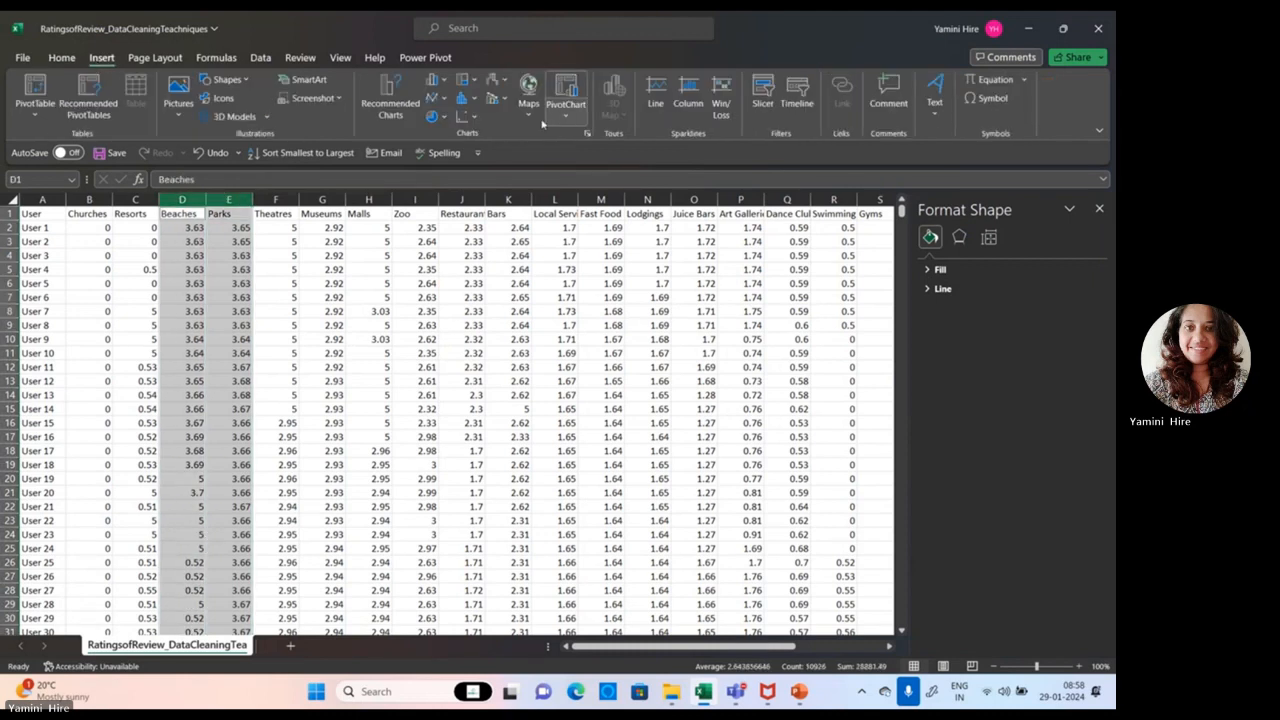
pyautogui.click(469, 99)
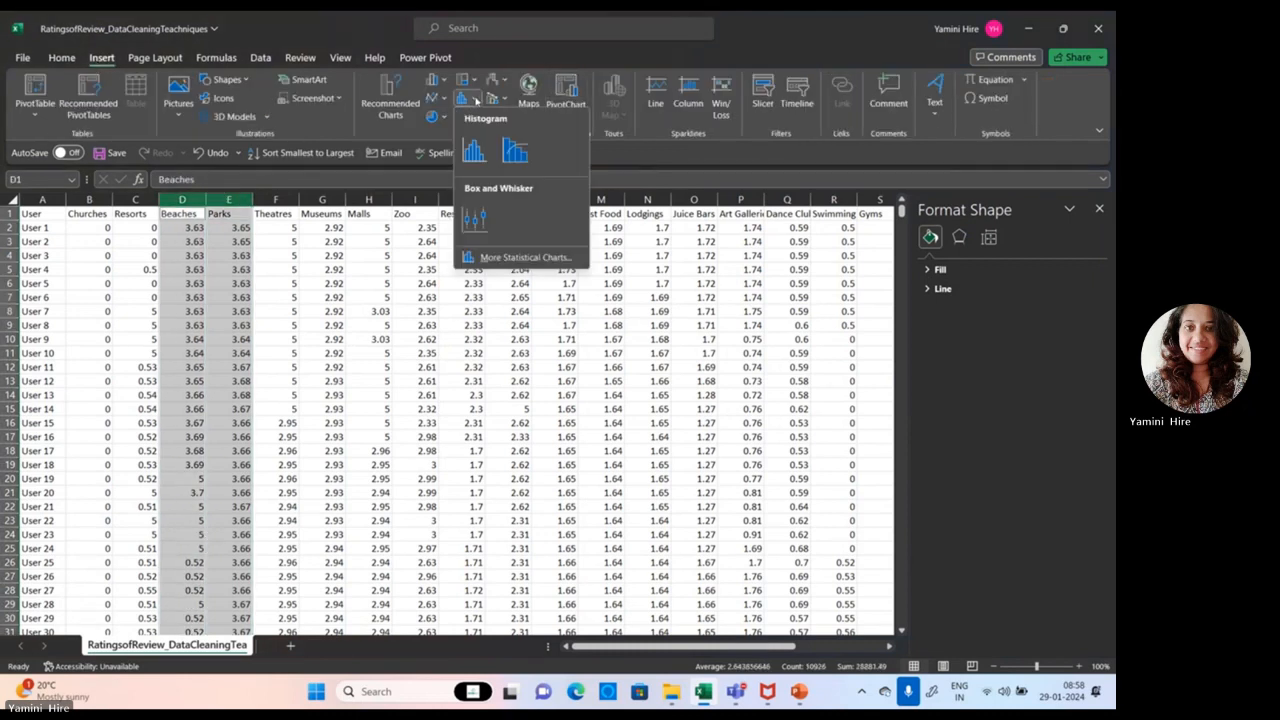
pyautogui.click(474, 148)
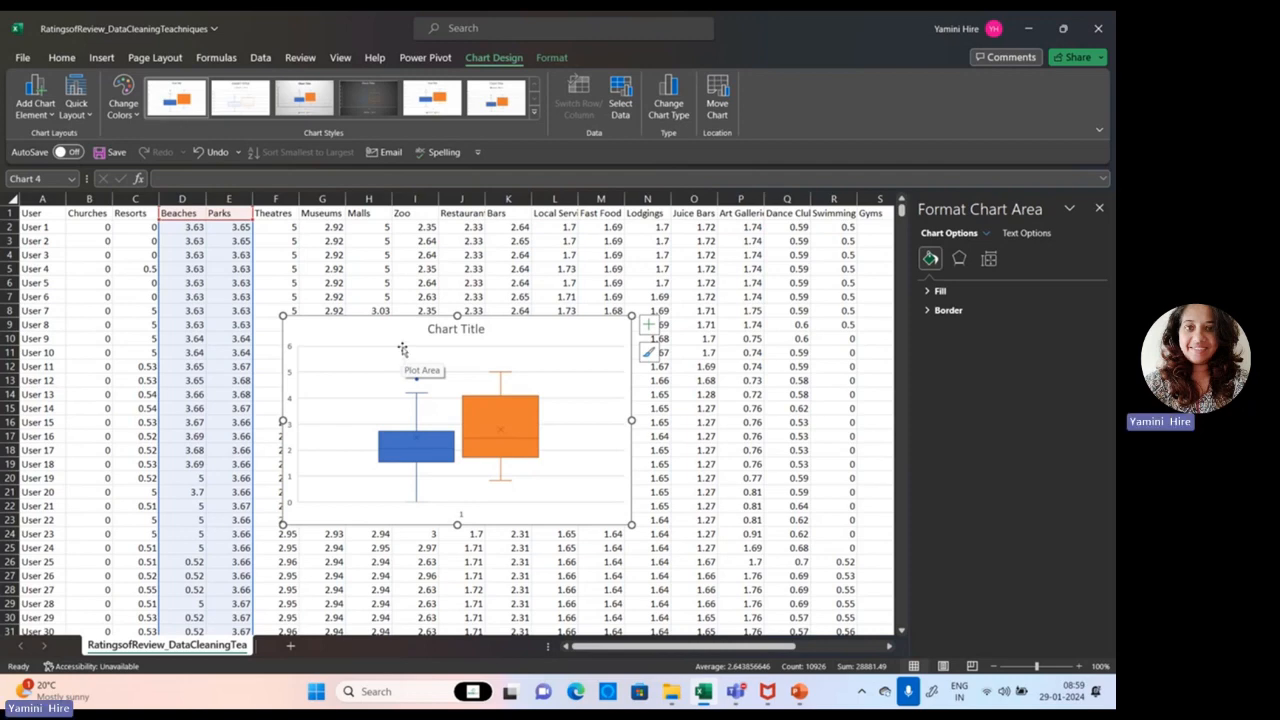
# Step: Switch to PowerPoint and present the Box Plots slide to review the components of a box plot
pyautogui.click(808, 700)
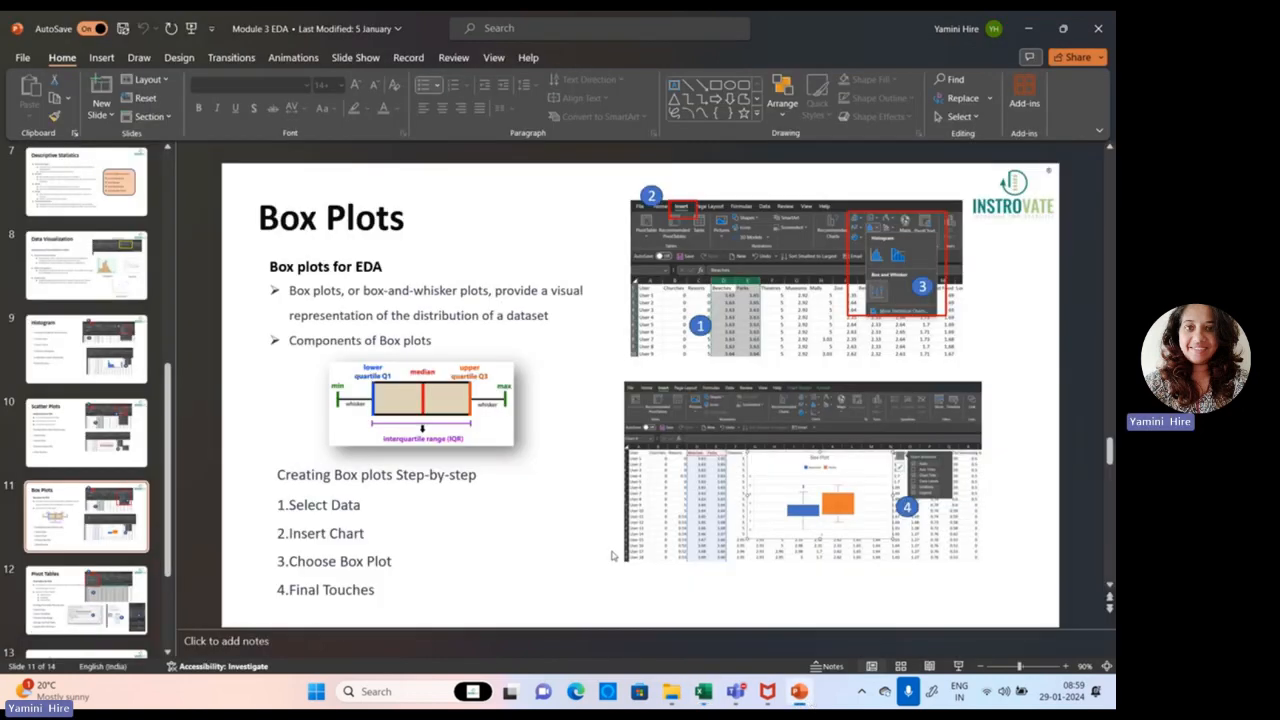
pyautogui.click(958, 666)
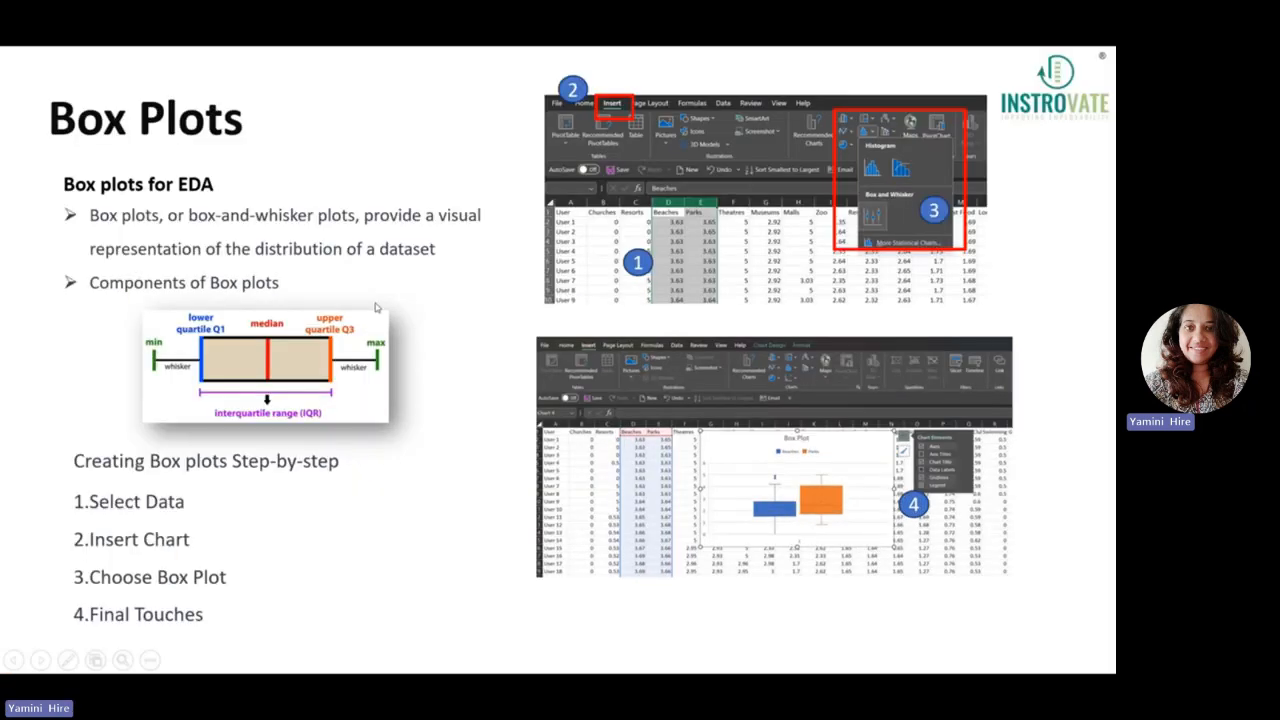